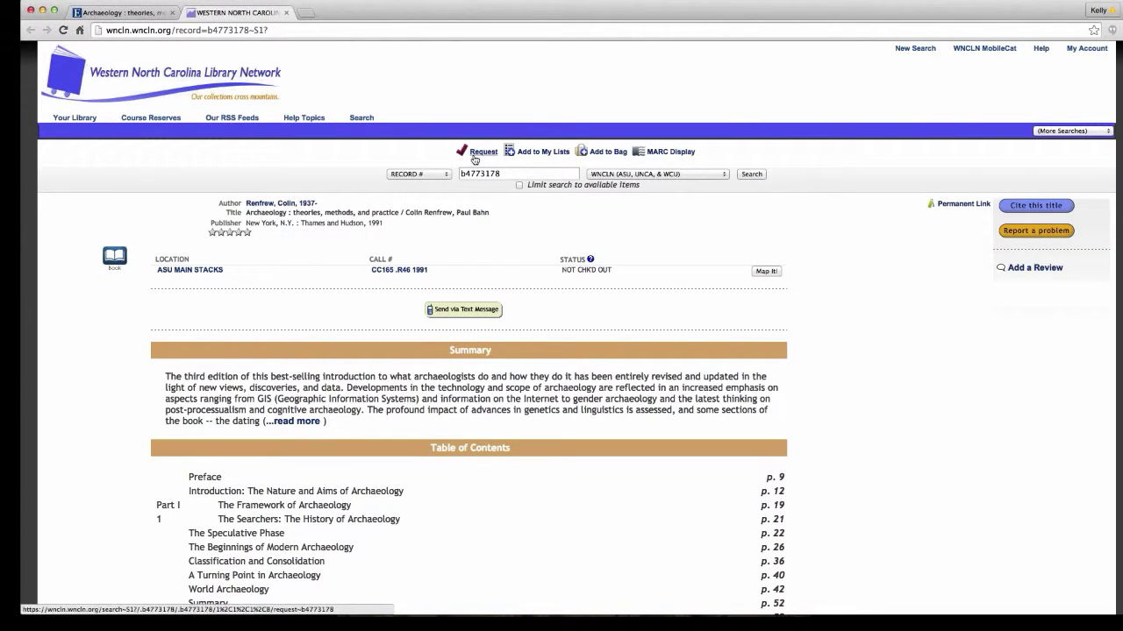
{"action": "left_click", "coordinate": [474, 153]}
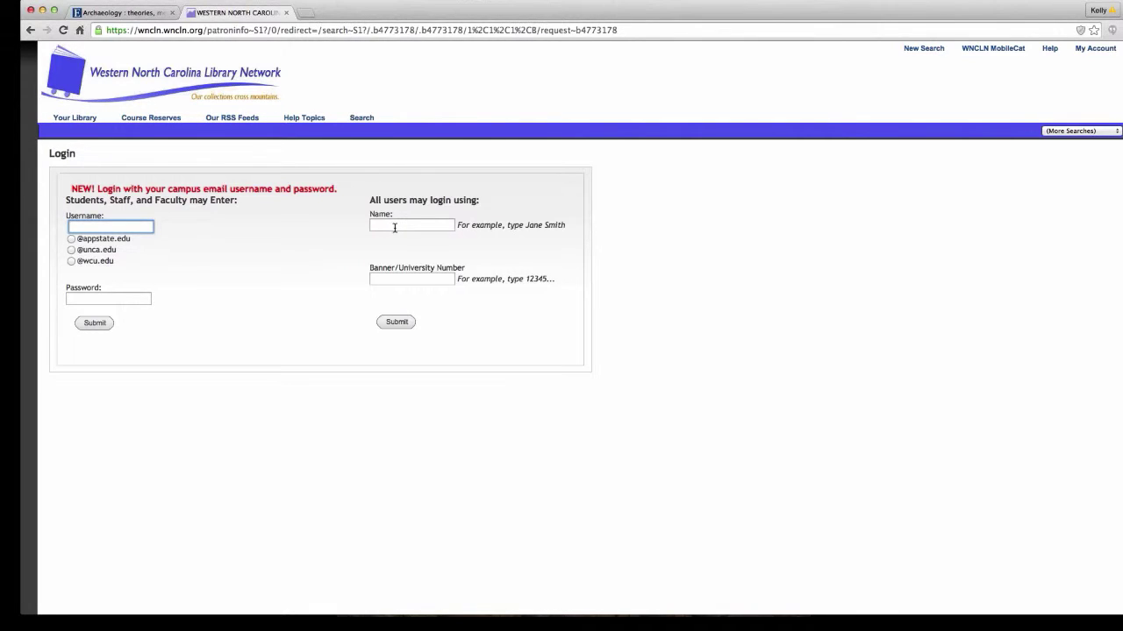
{"action": "left_click", "coordinate": [395, 225]}
{"action": "type", "text": "mcca"}
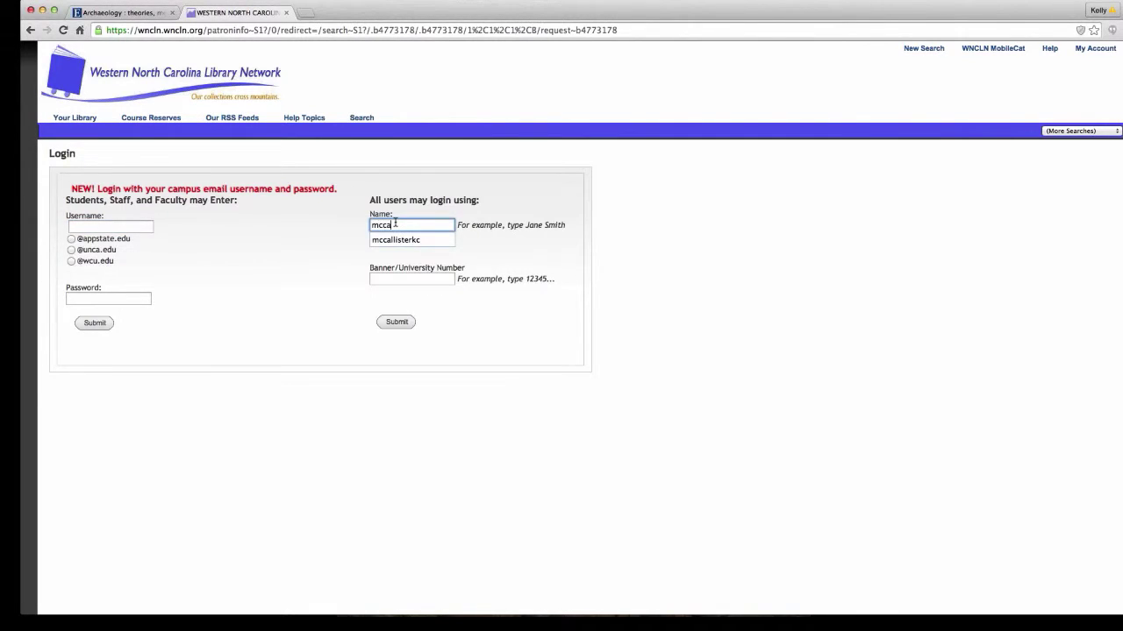
{"action": "type", "text": "llisterkc"}
{"action": "key", "text": "Tab"}
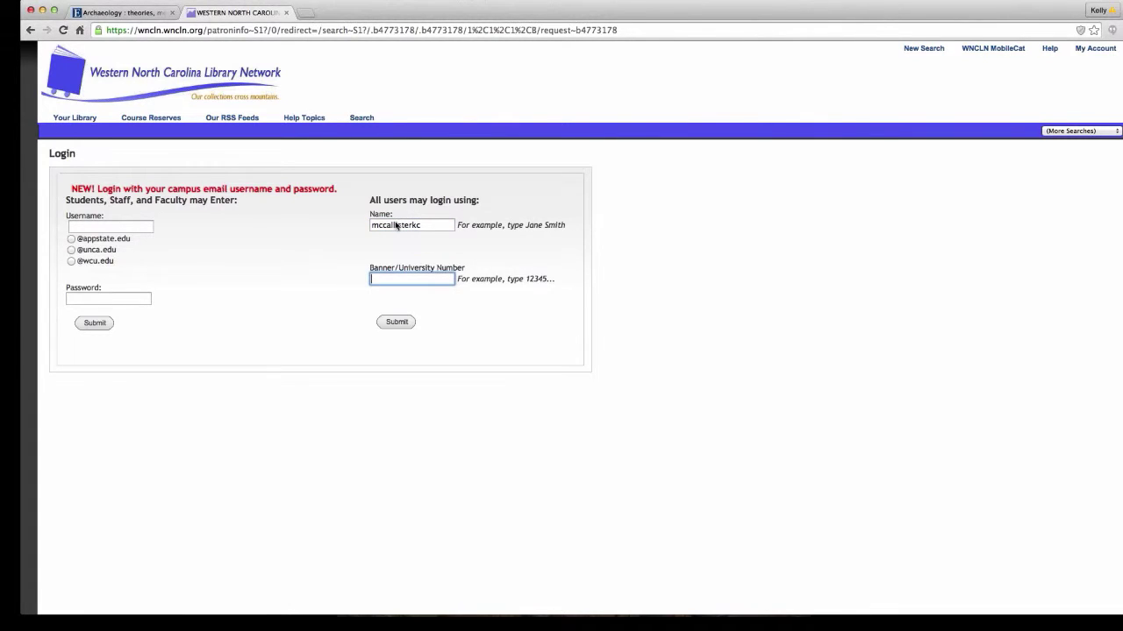
{"action": "left_click", "coordinate": [141, 226]}
{"action": "type", "text": "mccallisterk"}
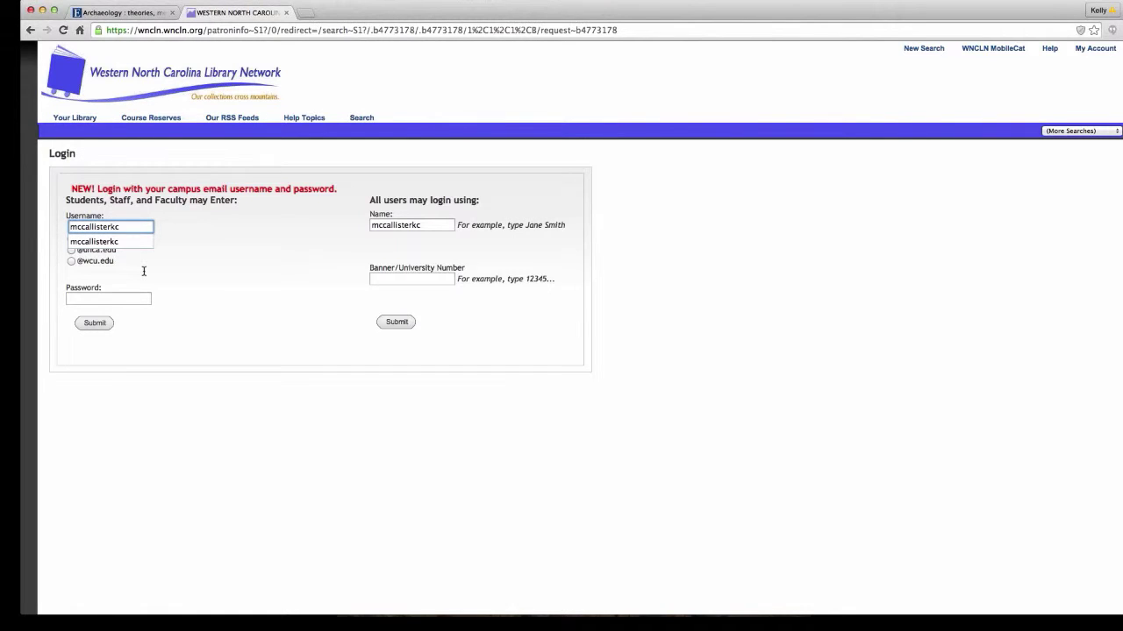
{"action": "type", "text": "c"}
{"action": "left_click", "coordinate": [144, 271]}
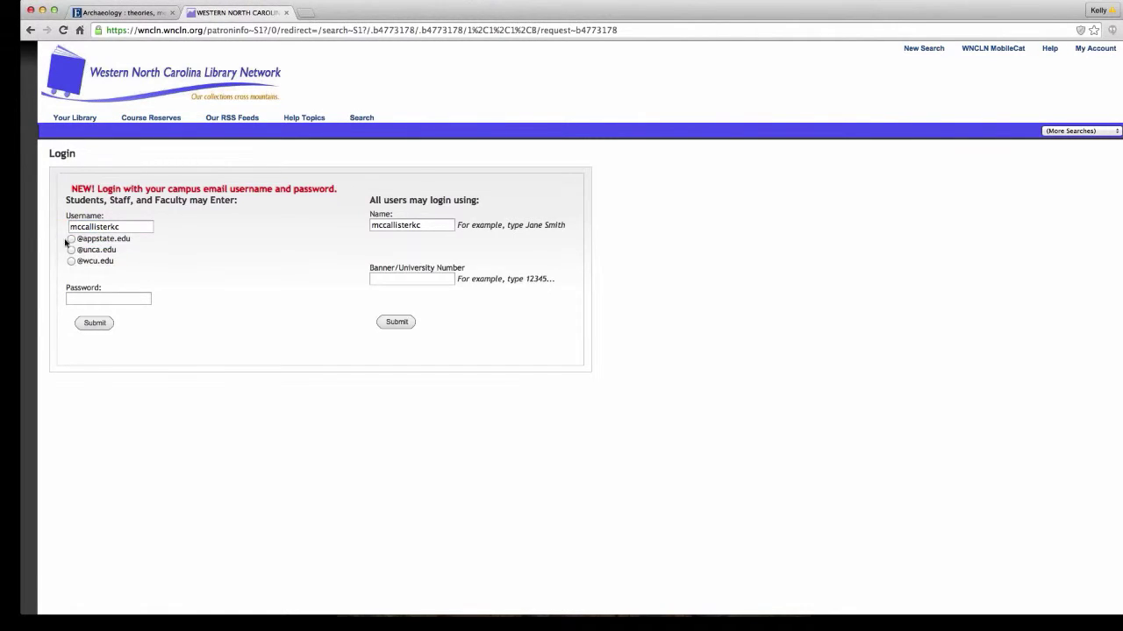
{"action": "left_click", "coordinate": [71, 239]}
Enter the account password, clear the Name field after the error, and submit the login.
{"action": "left_click", "coordinate": [82, 298]}
{"action": "type", "text": "***"}
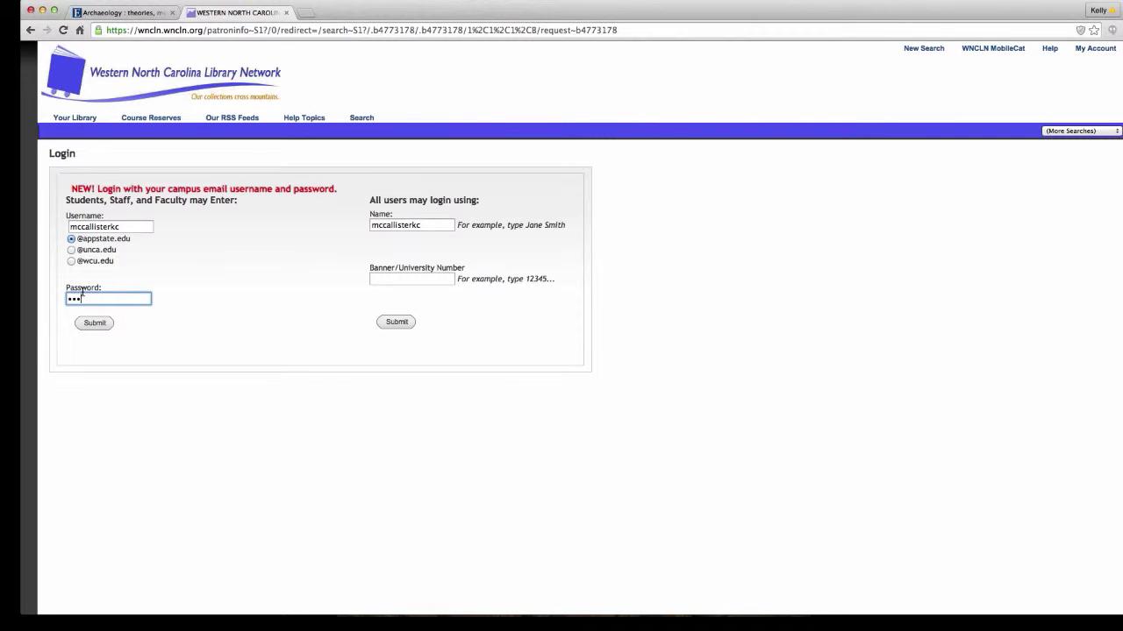
{"action": "type", "text": "******"}
{"action": "left_click", "coordinate": [86, 324]}
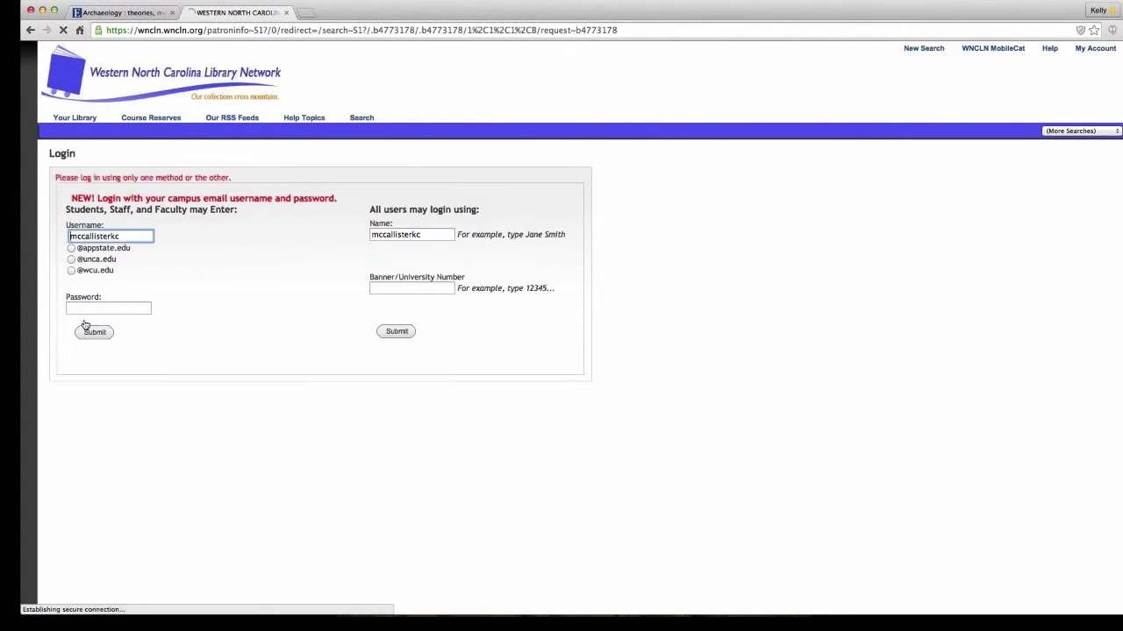
{"action": "double_click", "coordinate": [421, 234]}
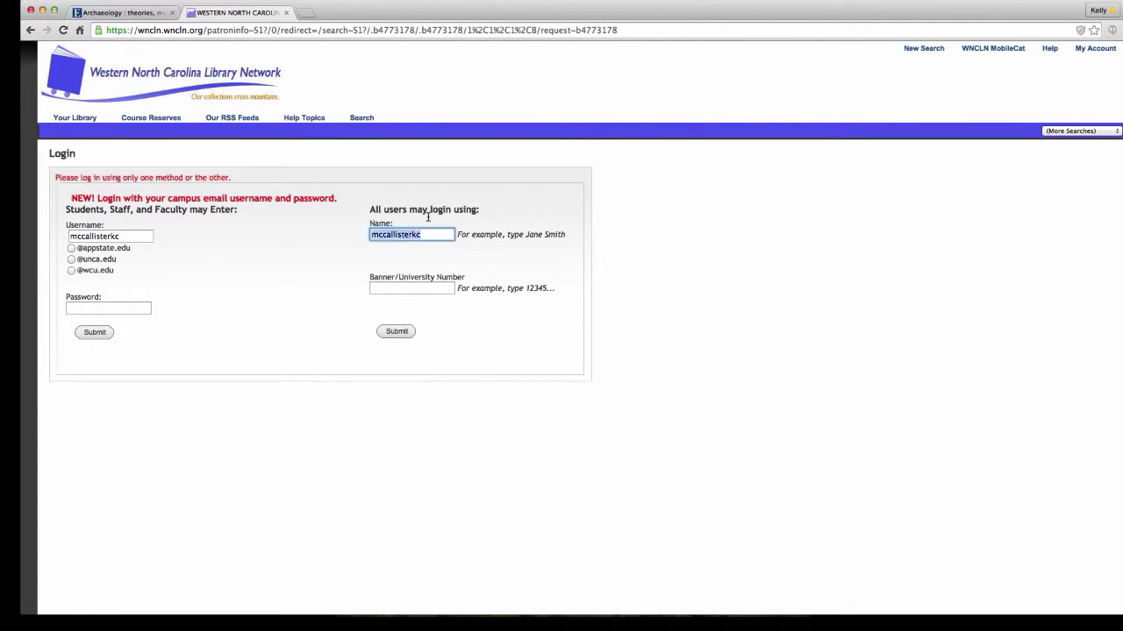
{"action": "key", "text": "BackSpace"}
{"action": "left_click", "coordinate": [144, 303]}
{"action": "type", "text": "**"}
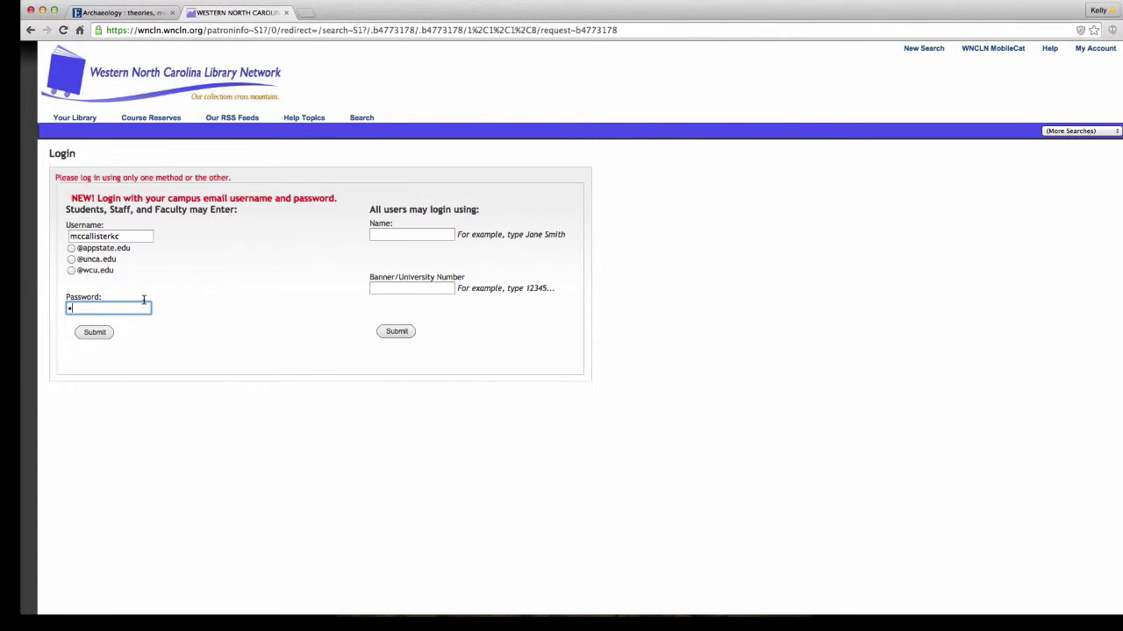
{"action": "type", "text": "*******"}
{"action": "left_click", "coordinate": [94, 332]}
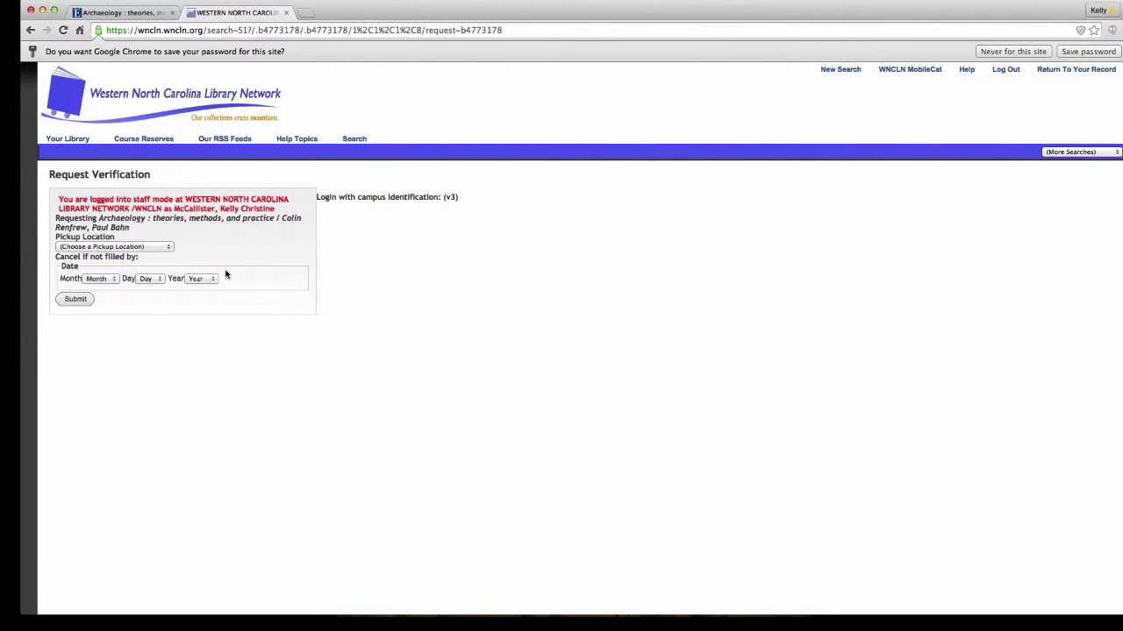
Set the pickup location to ASU Lib Service Desk, then go back without submitting the request.
{"action": "left_click", "coordinate": [161, 249]}
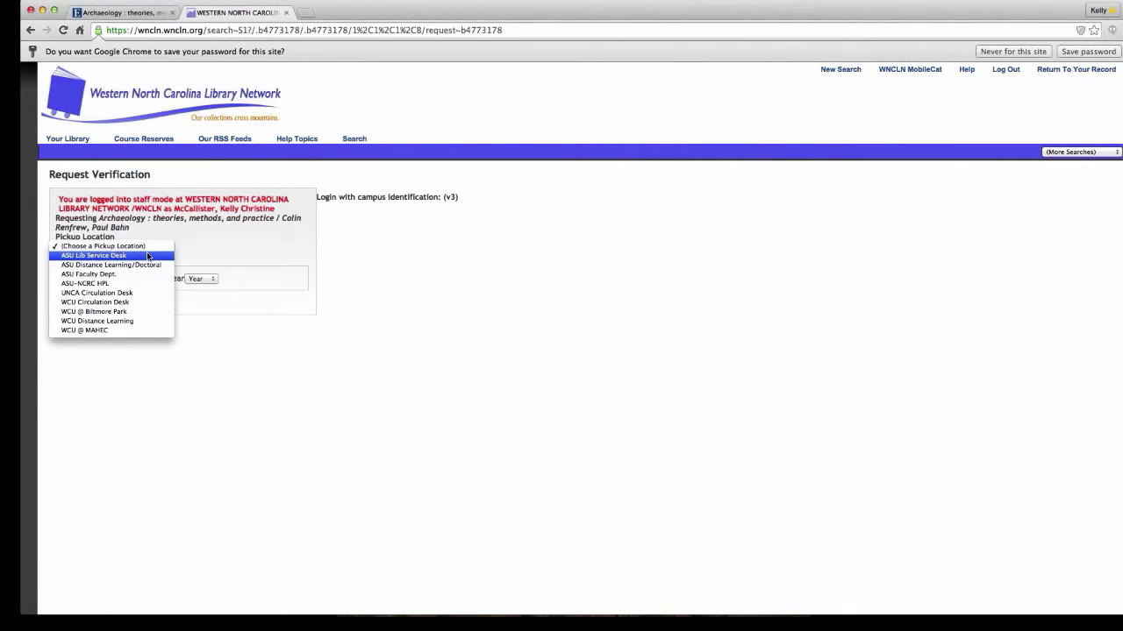
{"action": "left_click", "coordinate": [148, 256]}
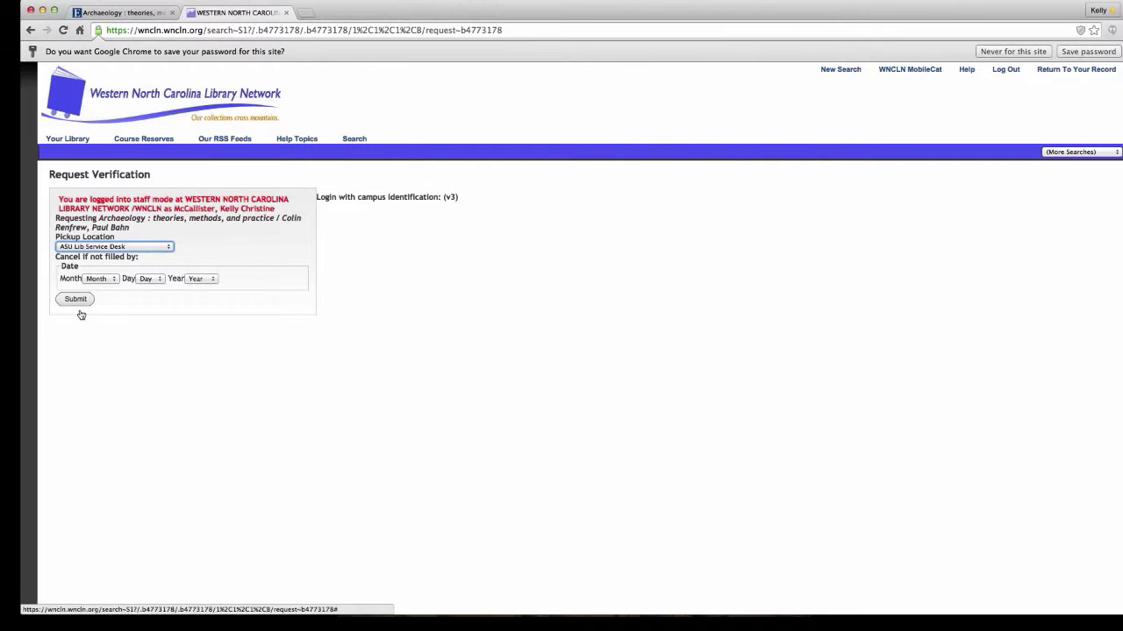
{"action": "left_click", "coordinate": [170, 251]}
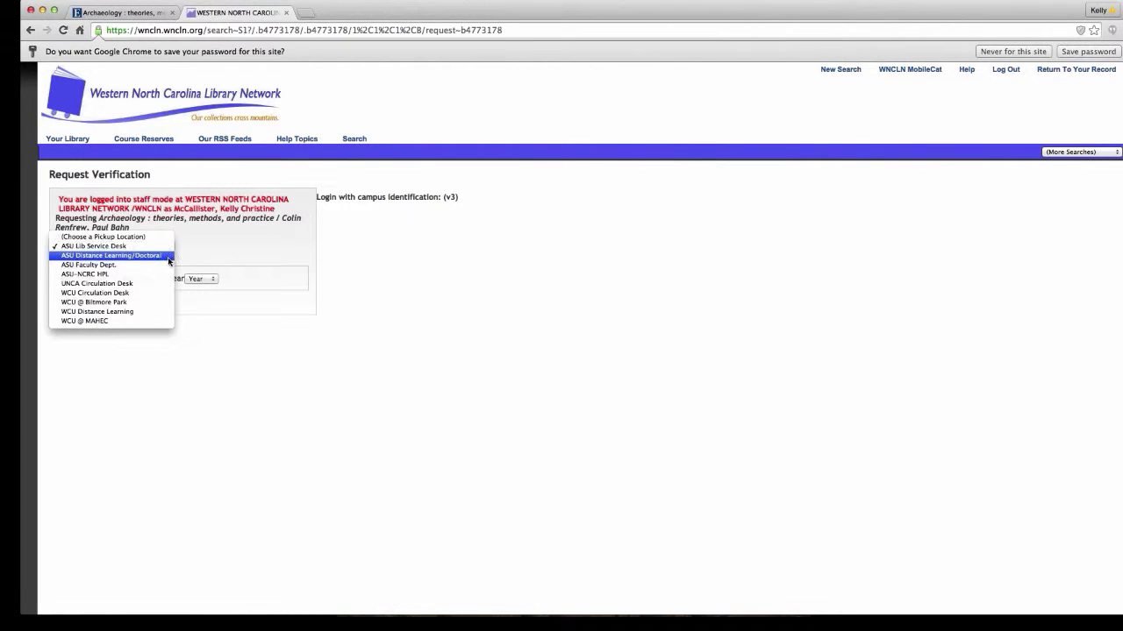
{"action": "left_click", "coordinate": [166, 258]}
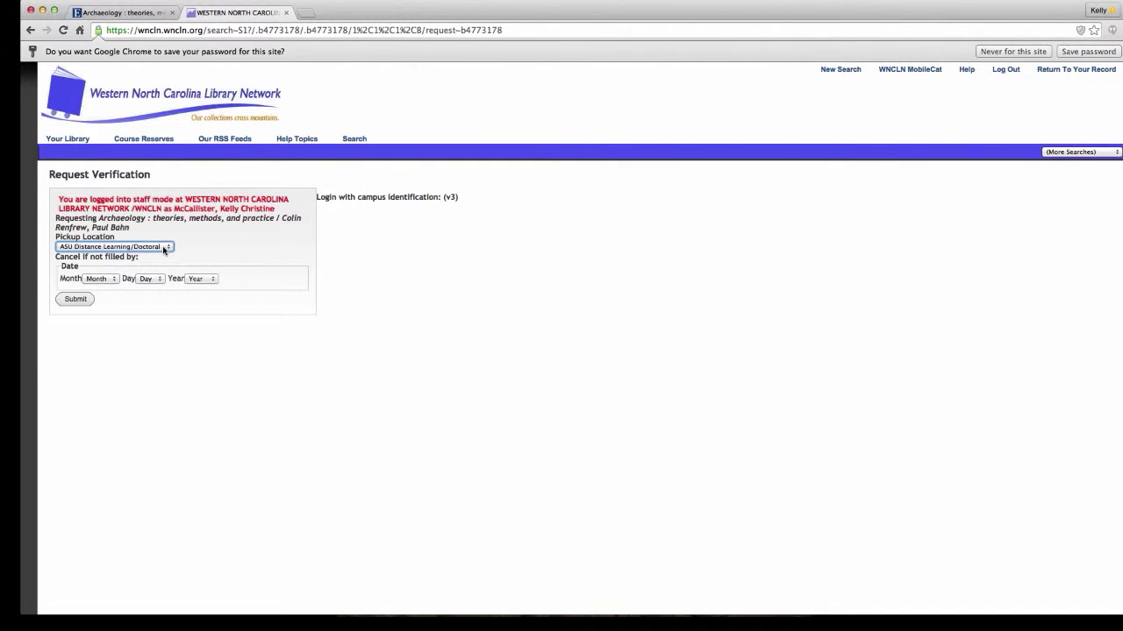
{"action": "left_click", "coordinate": [164, 248]}
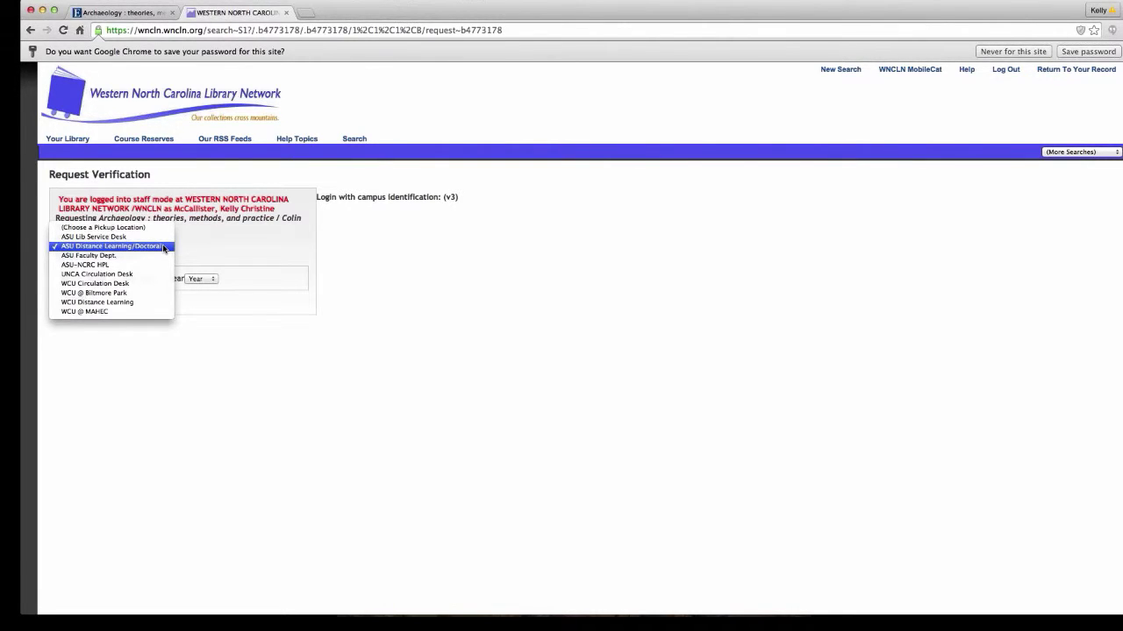
{"action": "left_click", "coordinate": [161, 239]}
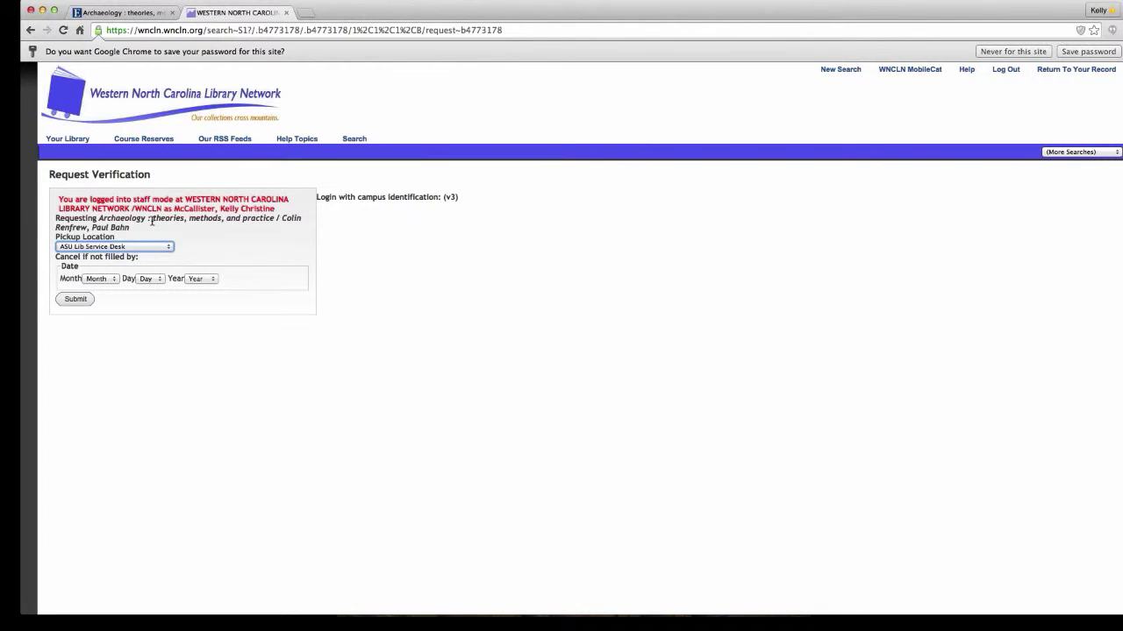
{"action": "left_click", "coordinate": [29, 30]}
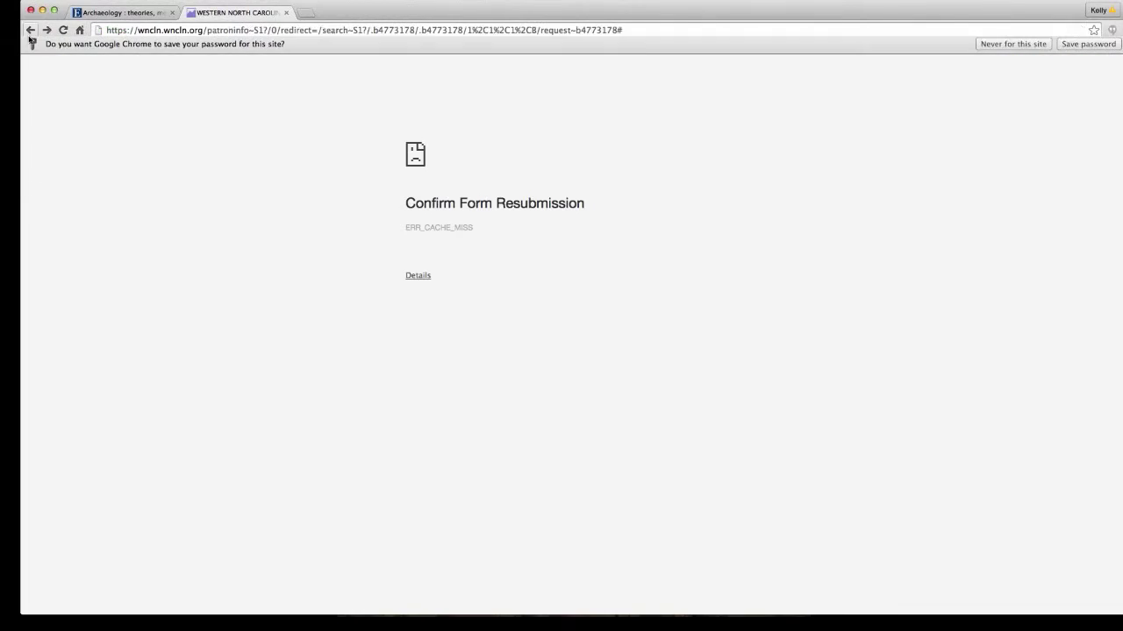
Close the WNCLN catalog tab and open the 'What is APPsearch?' page from the Archaeology record.
{"action": "left_click", "coordinate": [286, 13]}
{"action": "scroll", "coordinate": [552, 340], "scroll_direction": "down", "scroll_amount": 3}
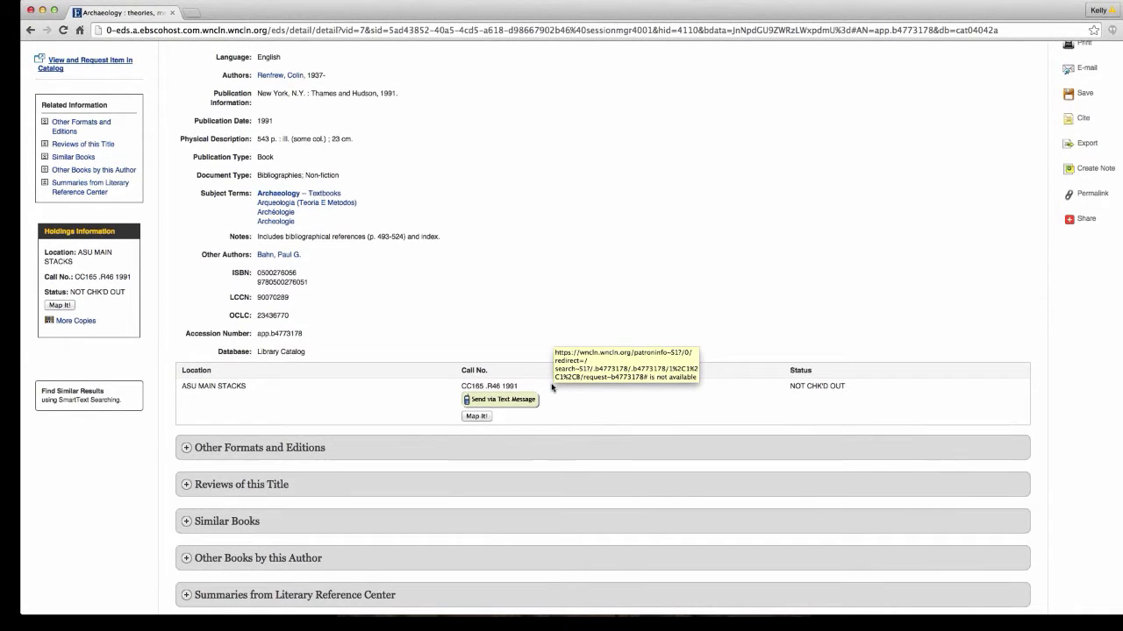
{"action": "scroll", "coordinate": [553, 387], "scroll_direction": "up", "scroll_amount": 3}
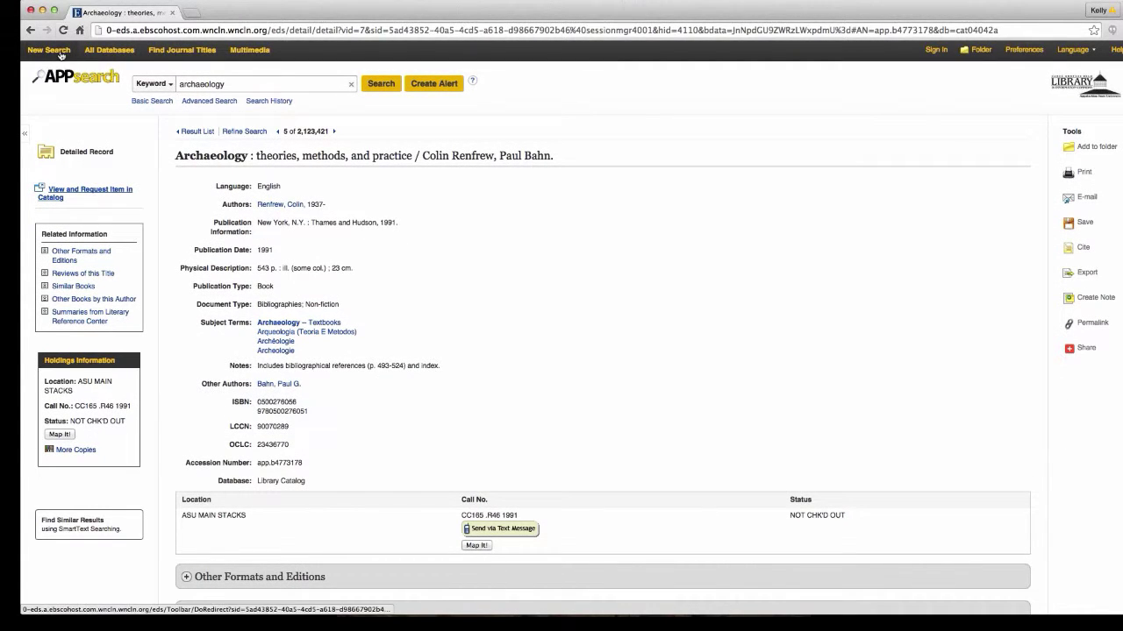
{"action": "left_click", "coordinate": [74, 84]}
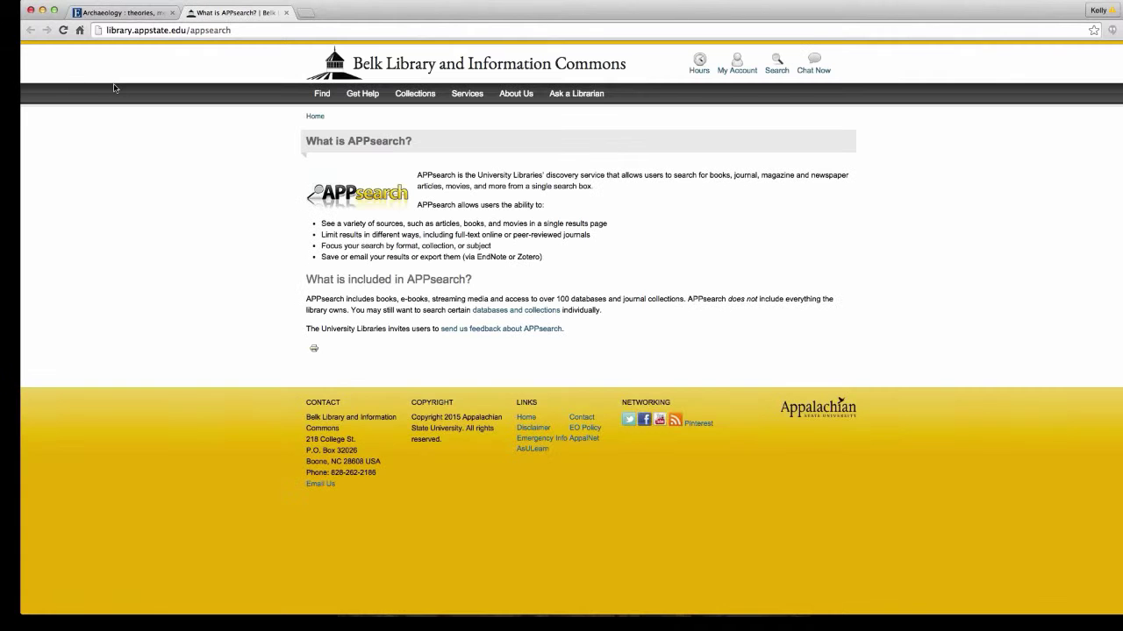
On the Belk Library home page, scope Books & Media to ASU+WCU+UNCA, then return to APPsearch.
{"action": "left_click", "coordinate": [337, 78]}
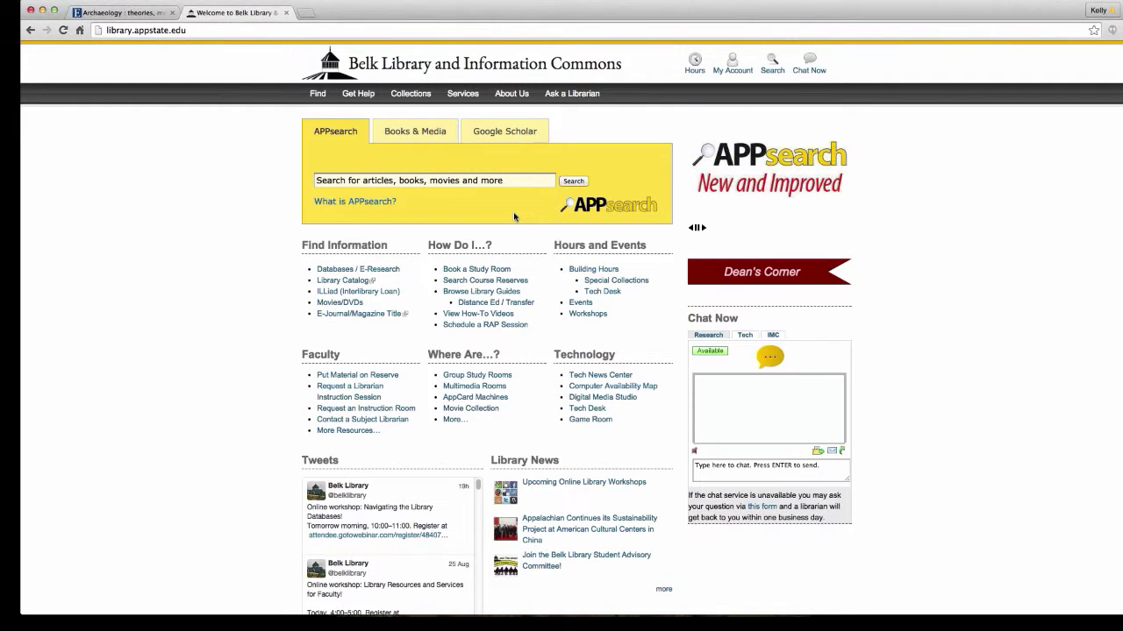
{"action": "left_click", "coordinate": [420, 136]}
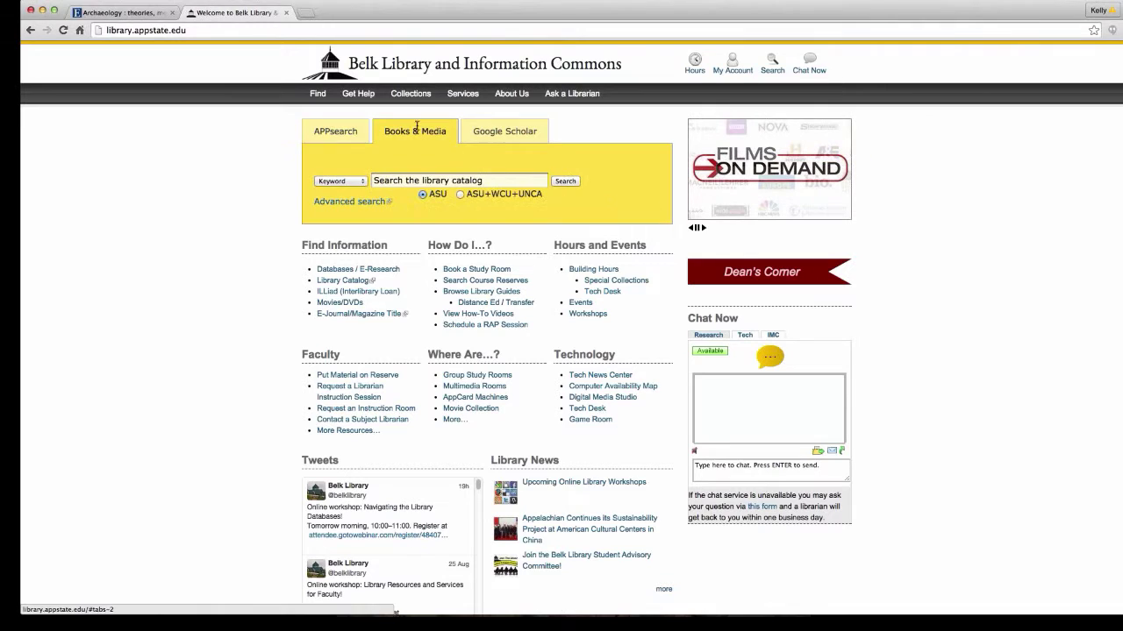
{"action": "left_click", "coordinate": [507, 179]}
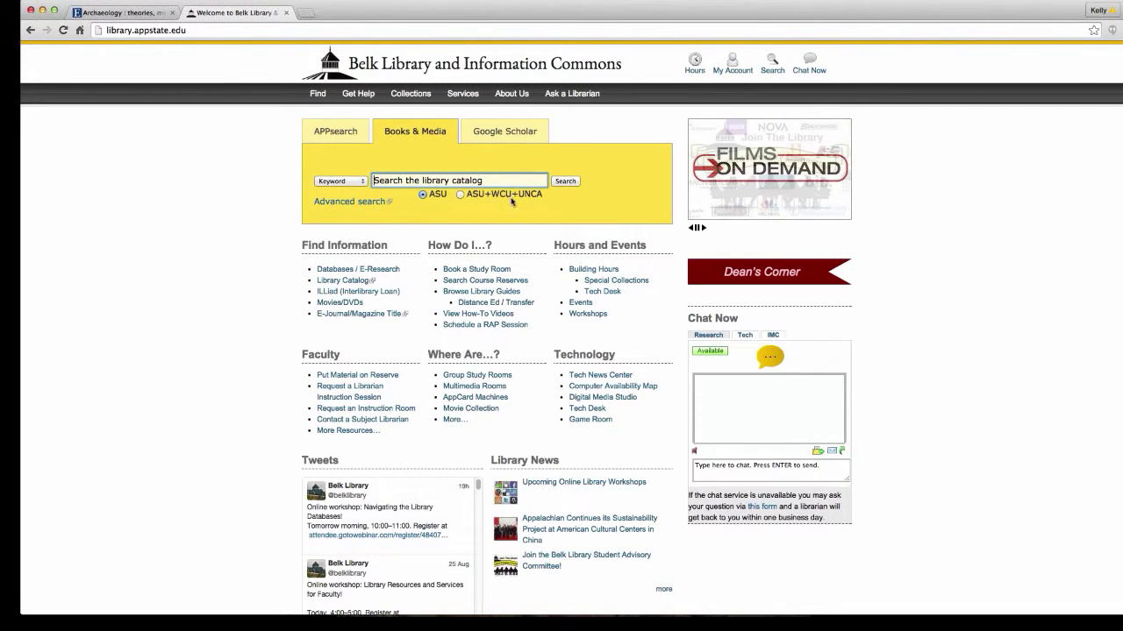
{"action": "left_click", "coordinate": [461, 194]}
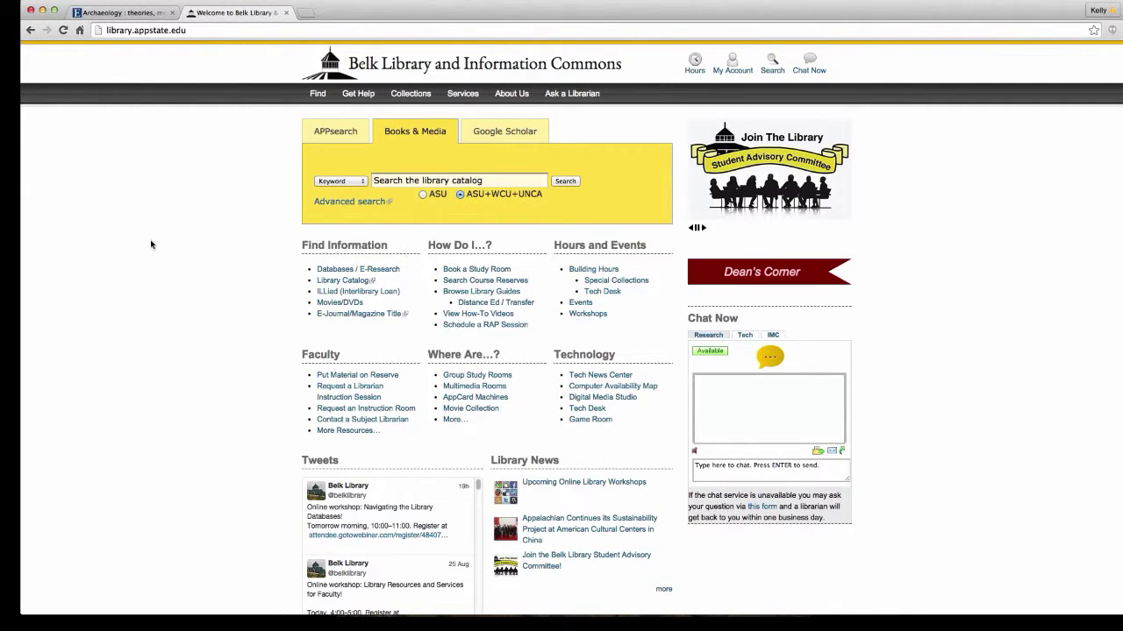
{"action": "left_click", "coordinate": [208, 224]}
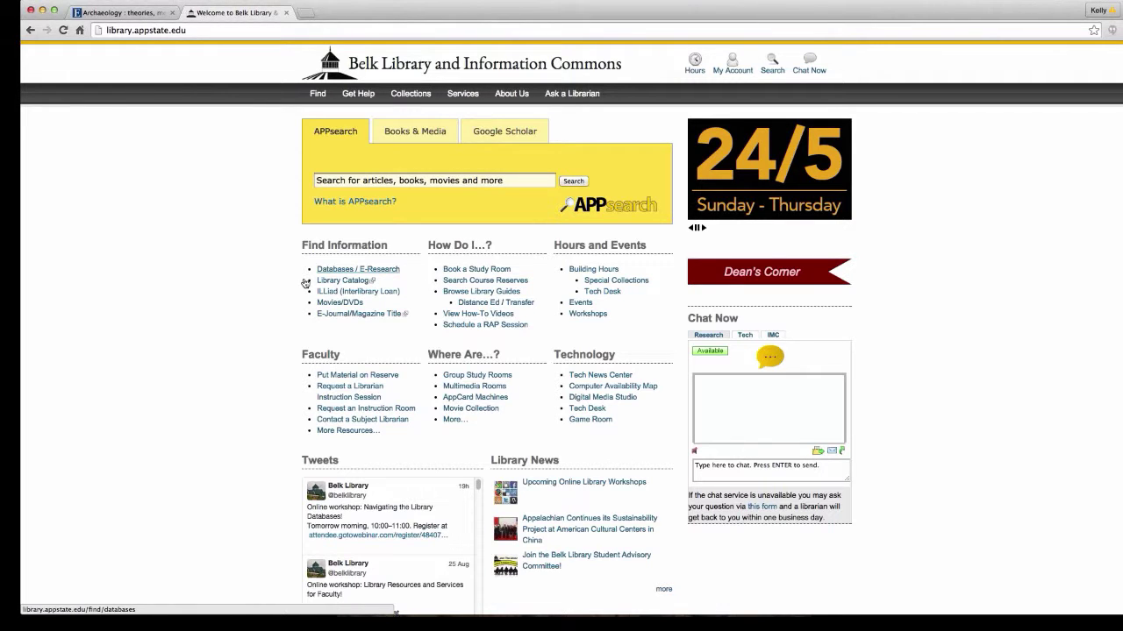
Open Databases / E-Research from the home page and list the databases starting with A.
{"action": "left_click", "coordinate": [391, 273]}
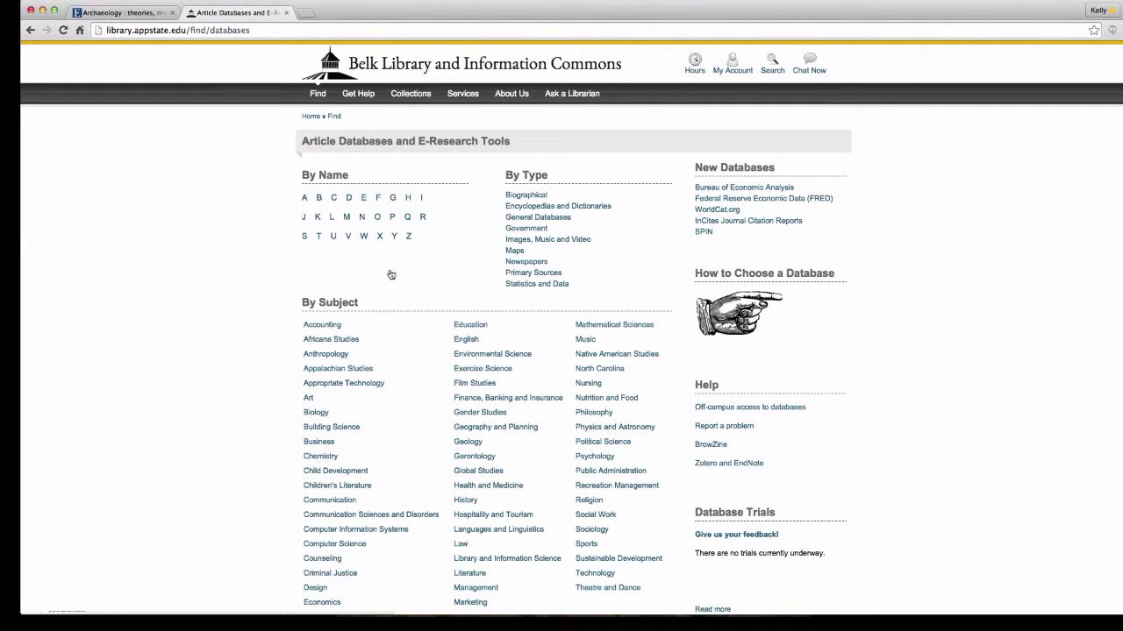
{"action": "left_click", "coordinate": [391, 274]}
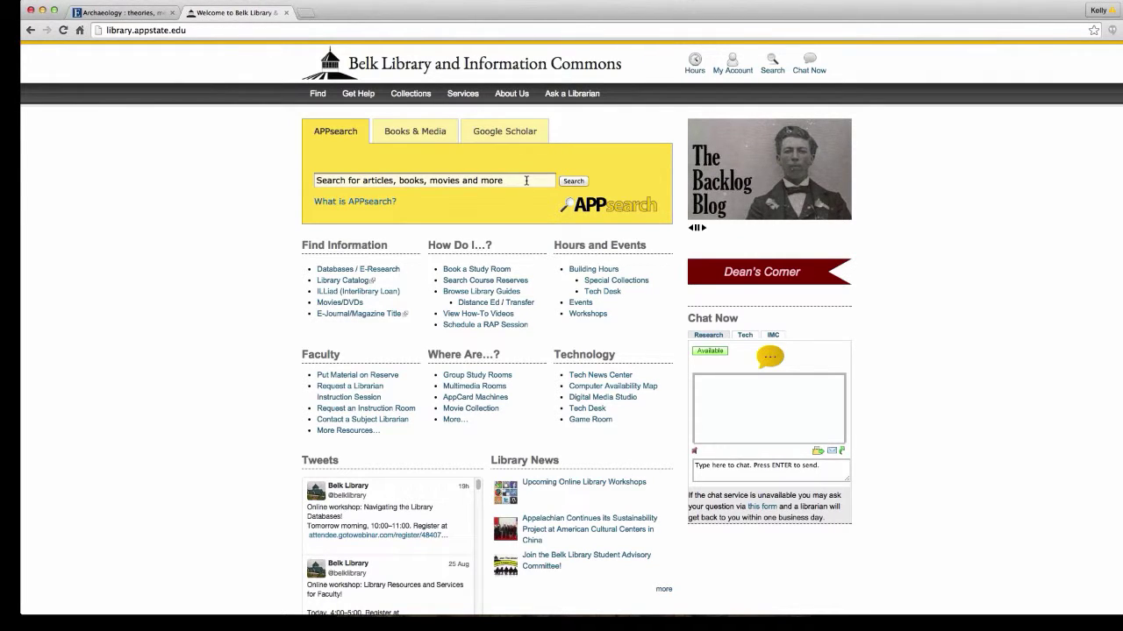
{"action": "left_click", "coordinate": [396, 269]}
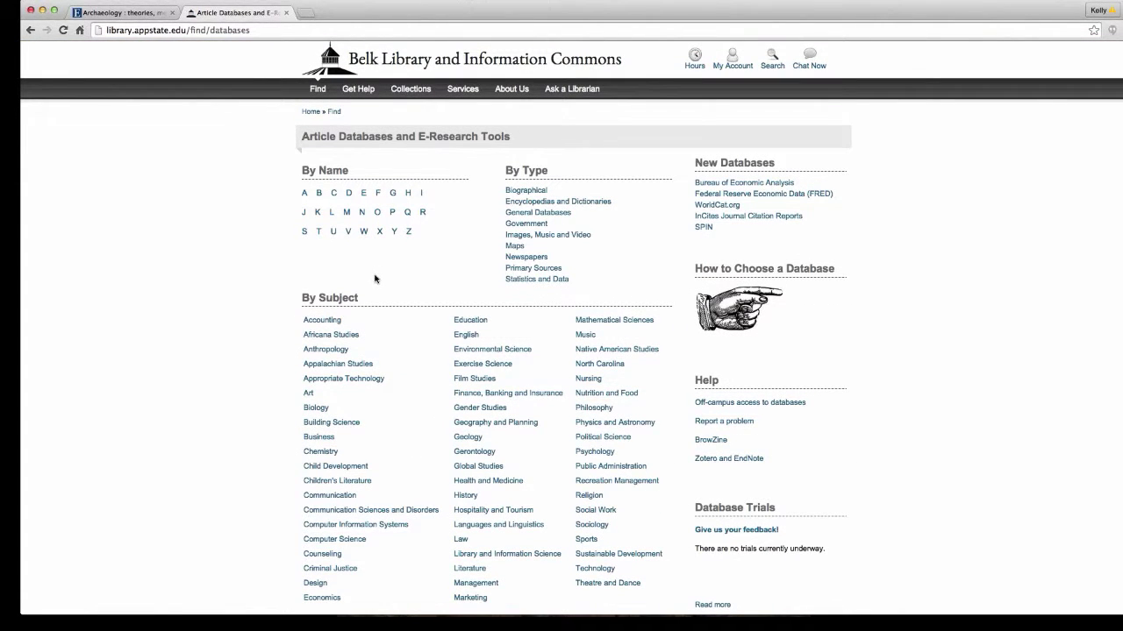
{"action": "left_click", "coordinate": [32, 31]}
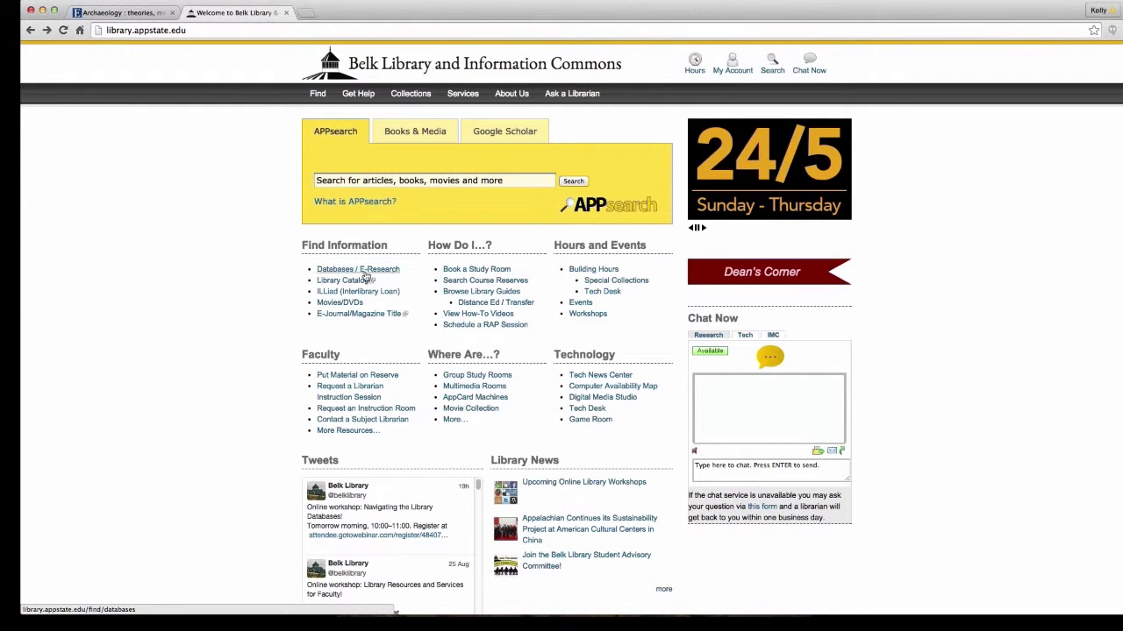
{"action": "left_click", "coordinate": [394, 274]}
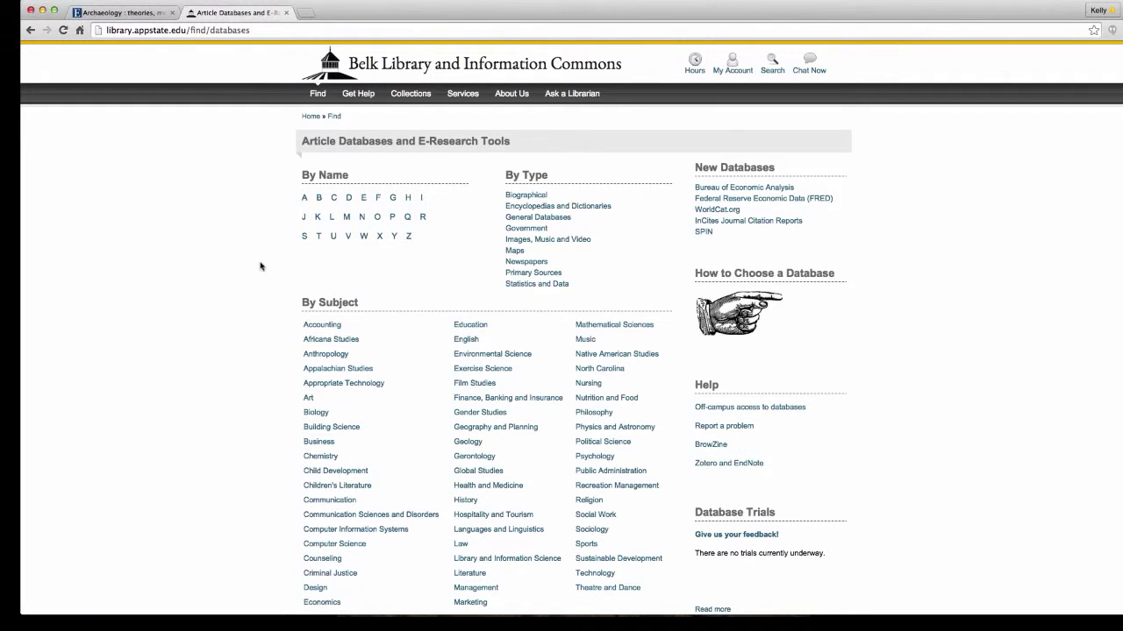
{"action": "scroll", "coordinate": [261, 266], "scroll_direction": "down", "scroll_amount": 1}
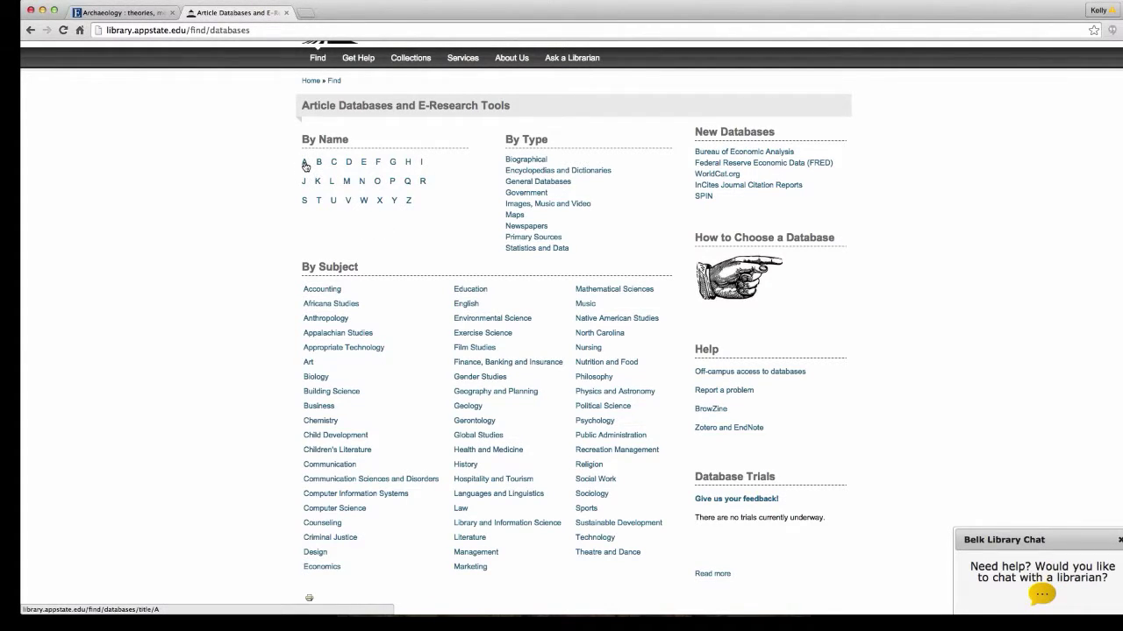
{"action": "left_click", "coordinate": [305, 163]}
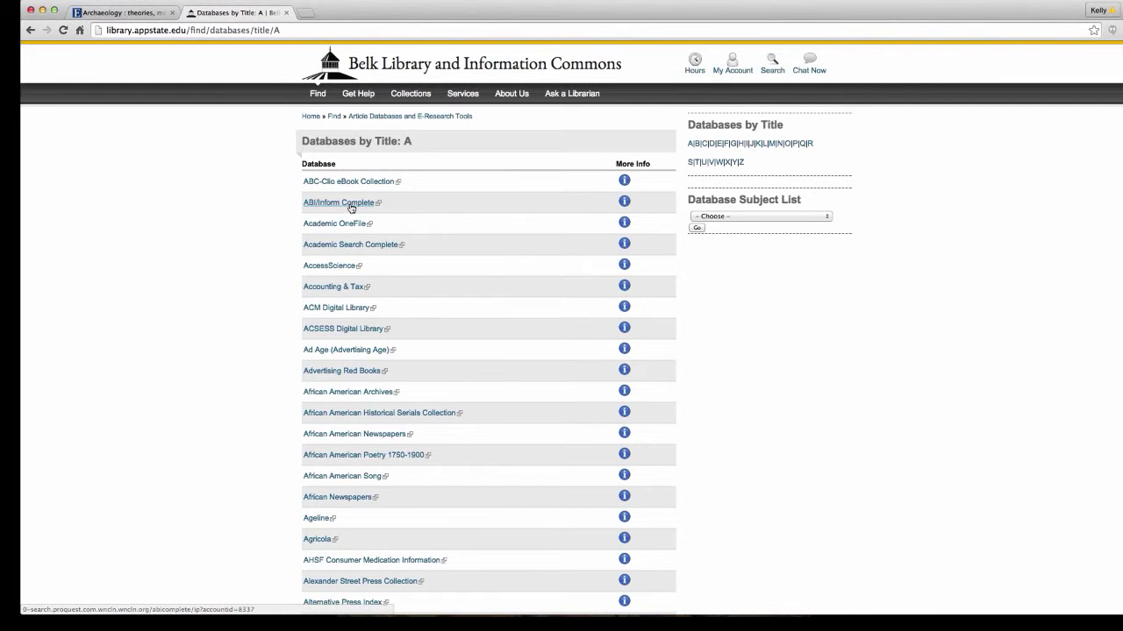
Open Ancestry Library from the A list, then close its tab to return to the list.
{"action": "scroll", "coordinate": [351, 207], "scroll_direction": "down", "scroll_amount": 10}
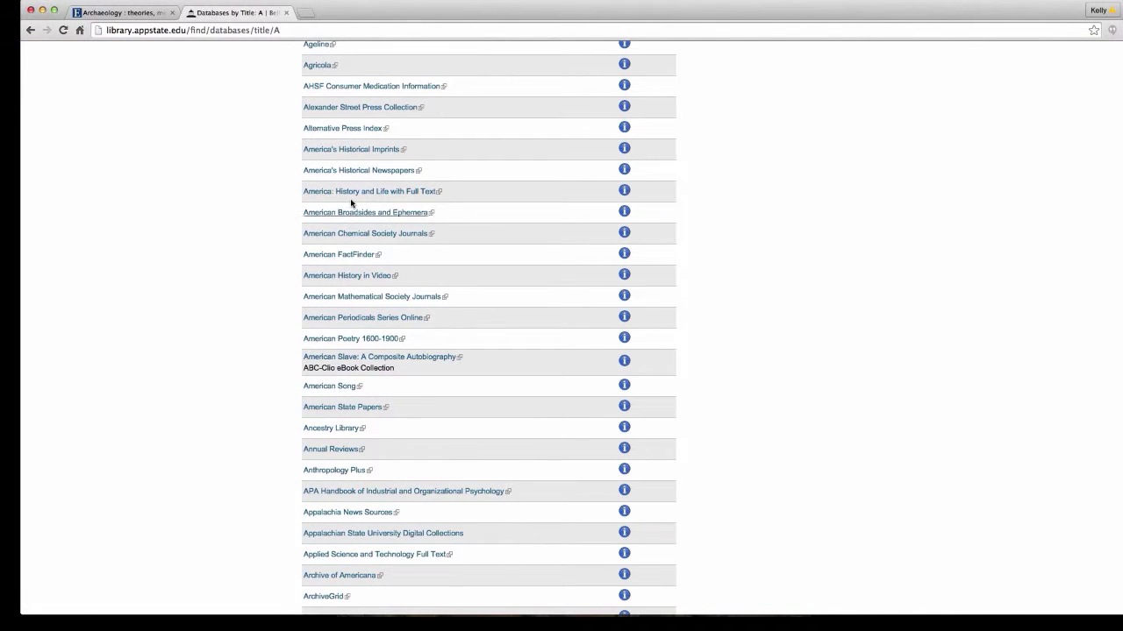
{"action": "left_click", "coordinate": [339, 424]}
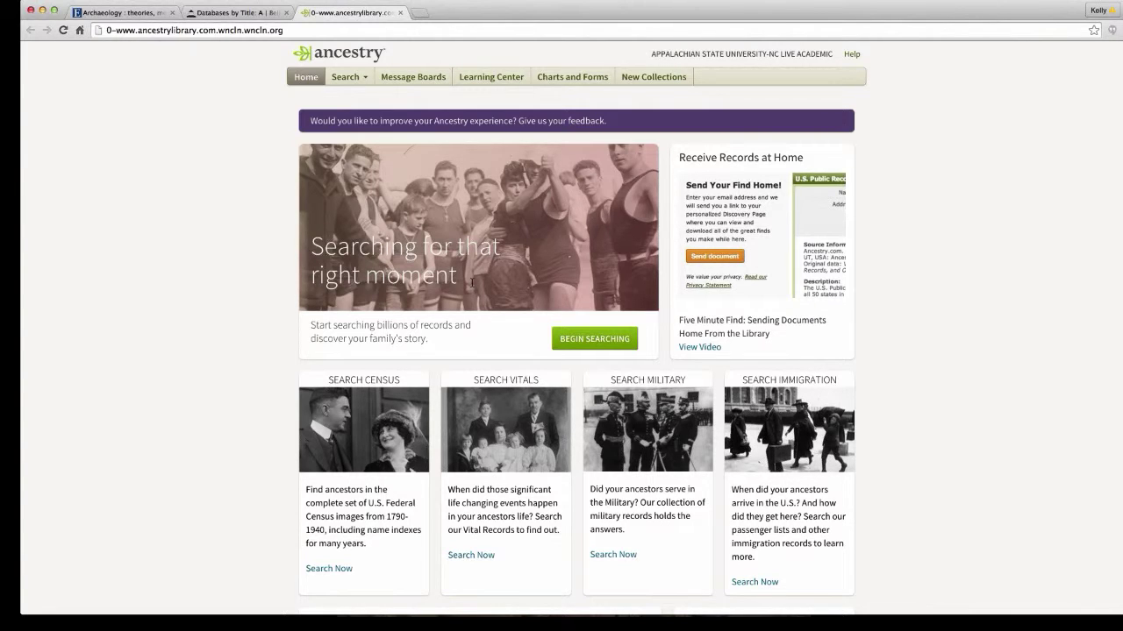
{"action": "left_click", "coordinate": [401, 13]}
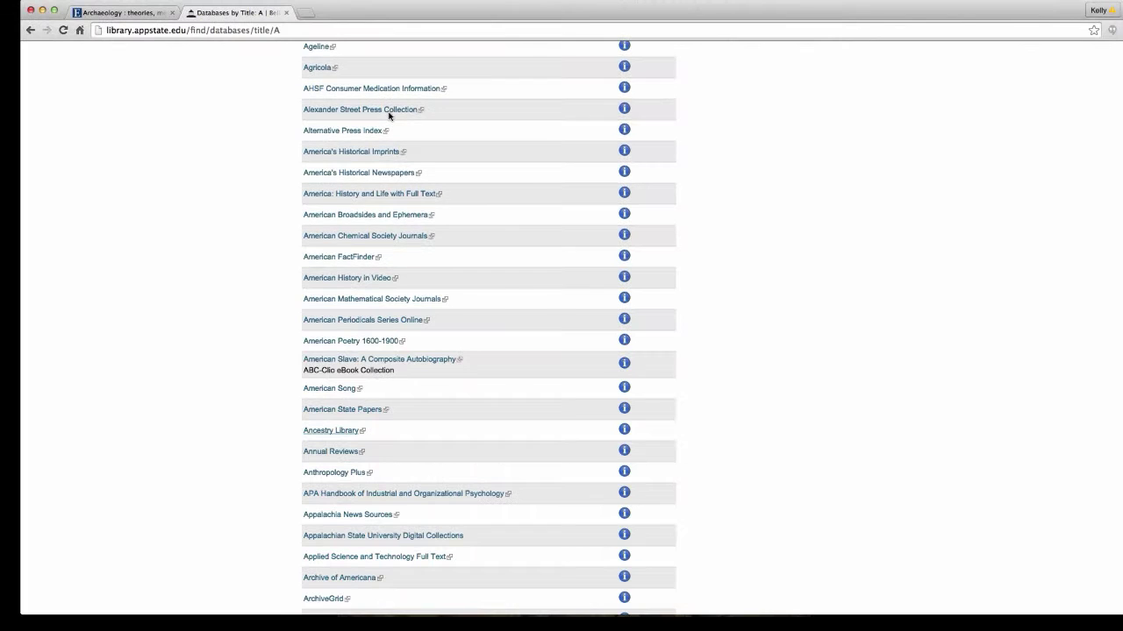
{"action": "scroll", "coordinate": [388, 115], "scroll_direction": "up", "scroll_amount": 10}
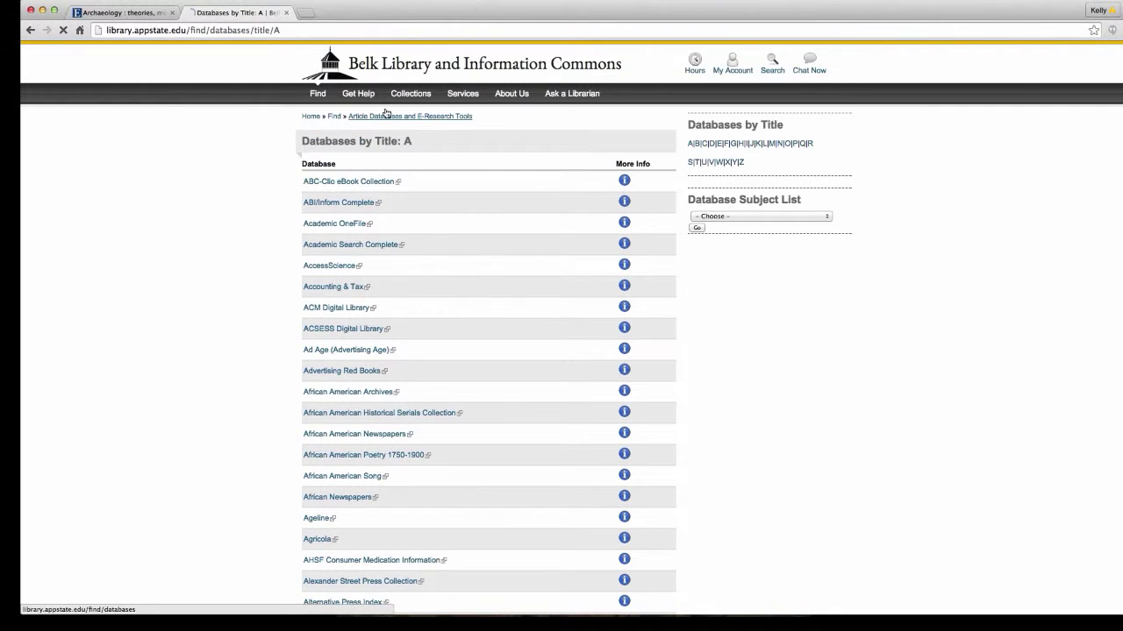
Go back to Article Databases and E-Research Tools and show the Encyclopedias and Dictionaries databases.
{"action": "left_click", "coordinate": [386, 114]}
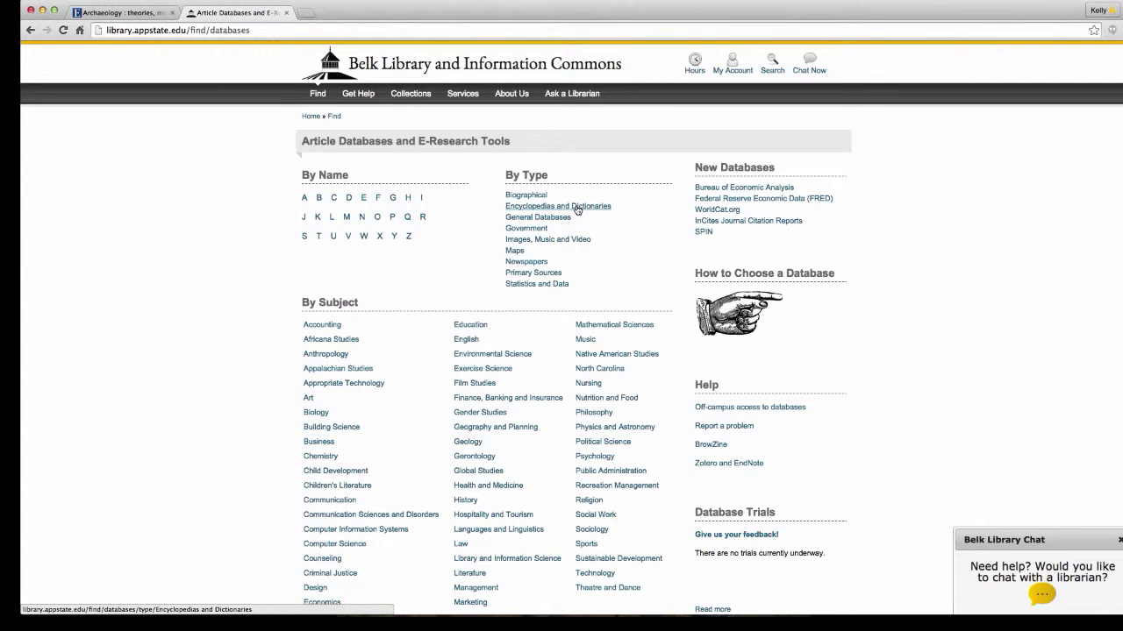
{"action": "left_click", "coordinate": [559, 210]}
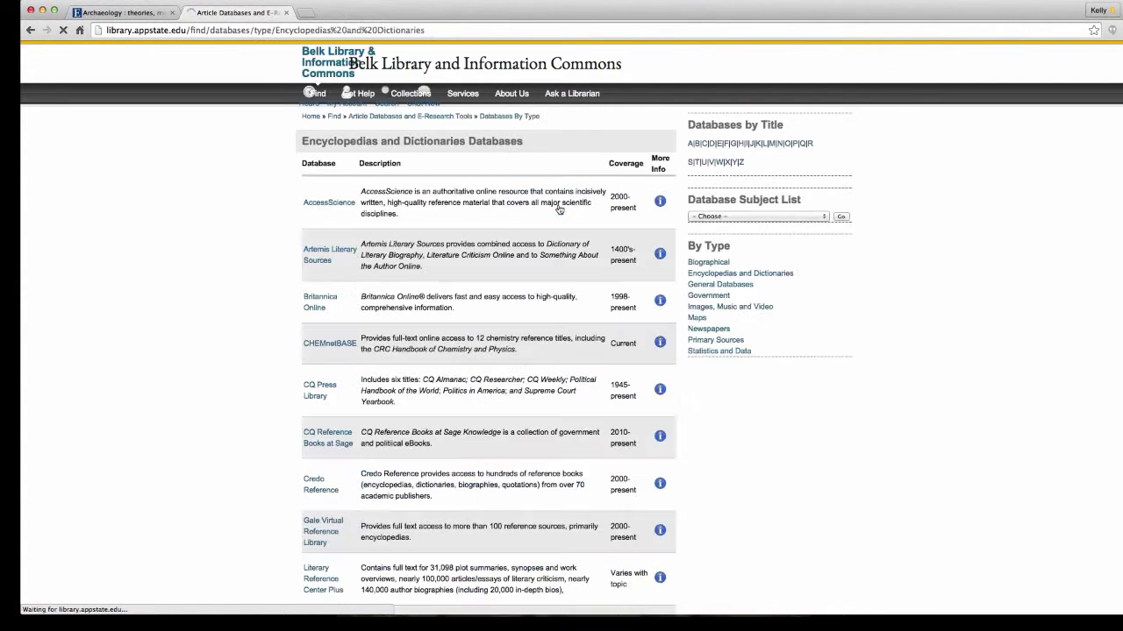
Scroll through the Encyclopedias and Dictionaries databases and open CQ Press Library in a new tab.
{"action": "scroll", "coordinate": [517, 229], "scroll_direction": "down", "scroll_amount": 5}
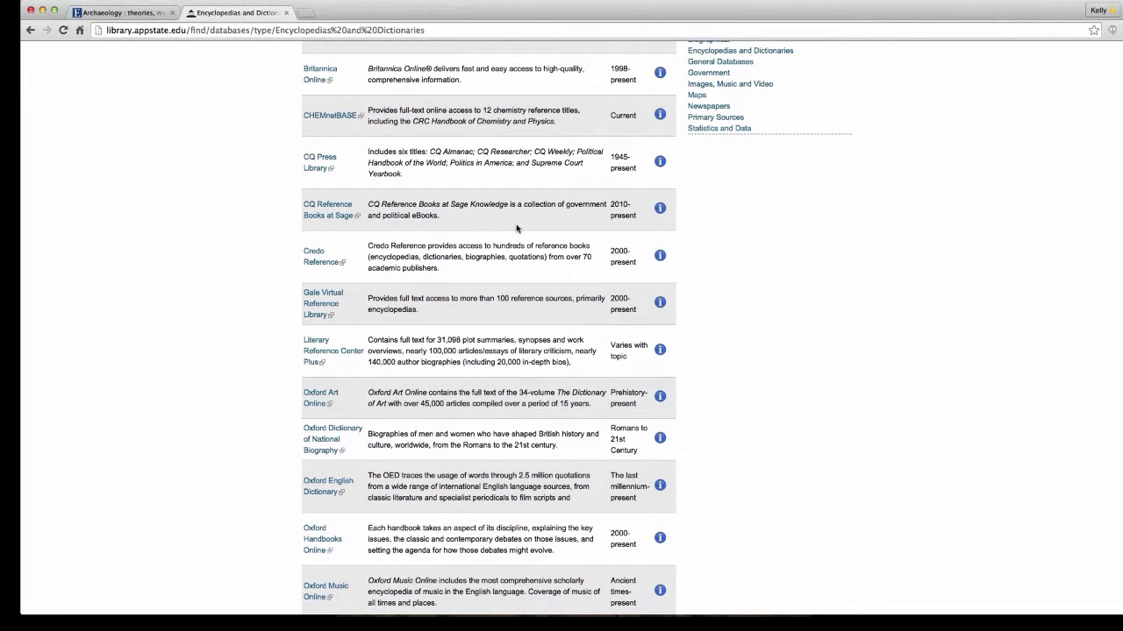
{"action": "scroll", "coordinate": [517, 228], "scroll_direction": "up", "scroll_amount": 5}
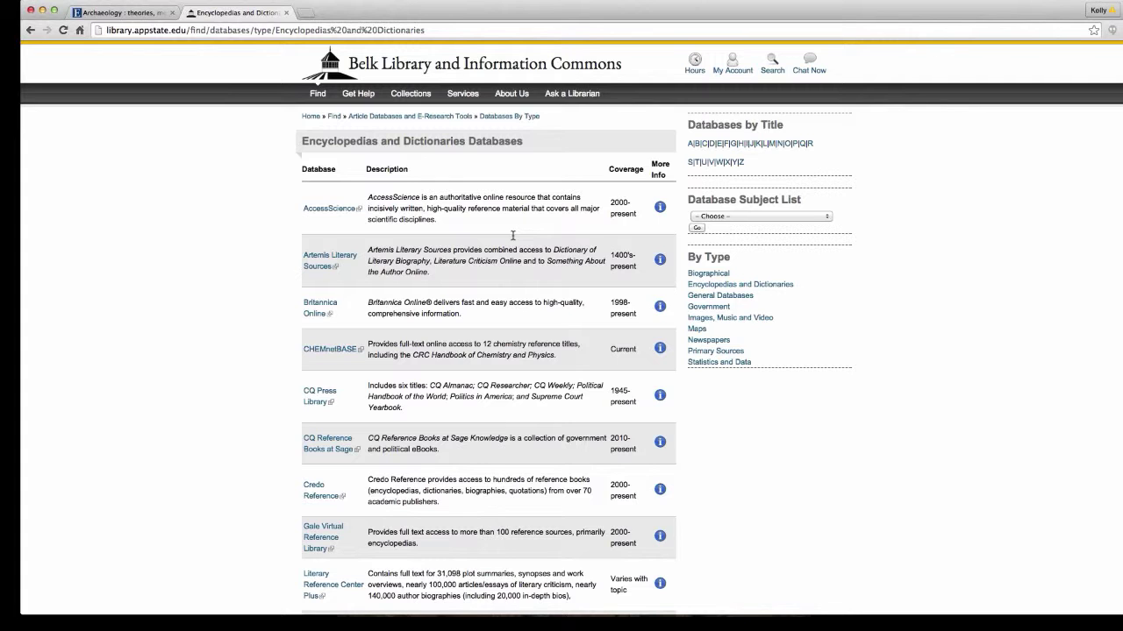
{"action": "scroll", "coordinate": [357, 485], "scroll_direction": "down", "scroll_amount": 5}
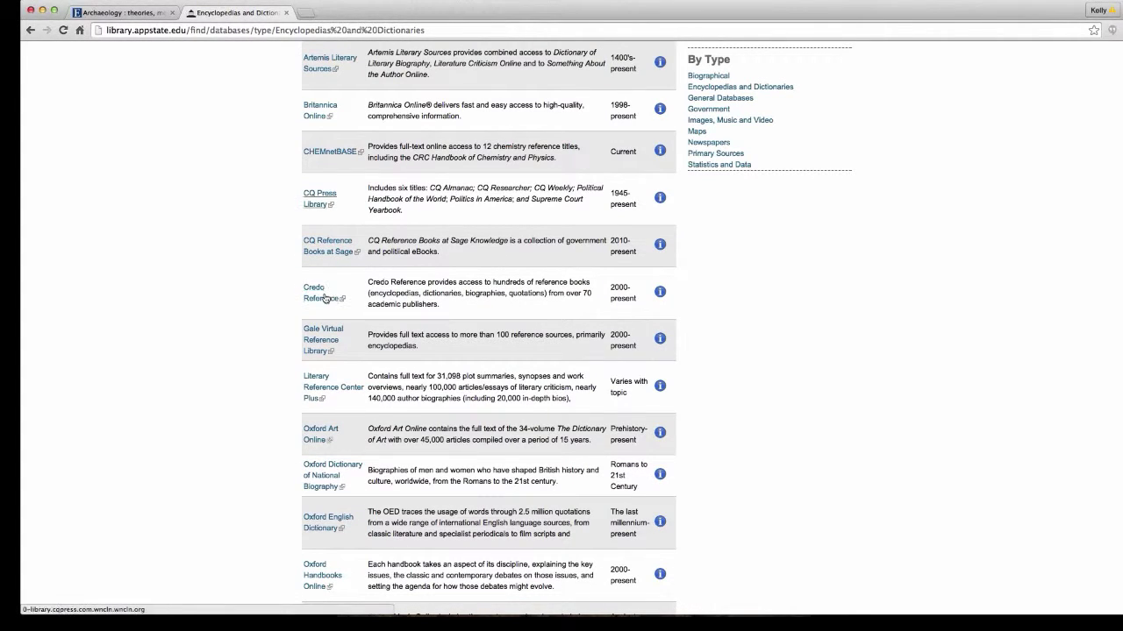
{"action": "left_click", "coordinate": [319, 196]}
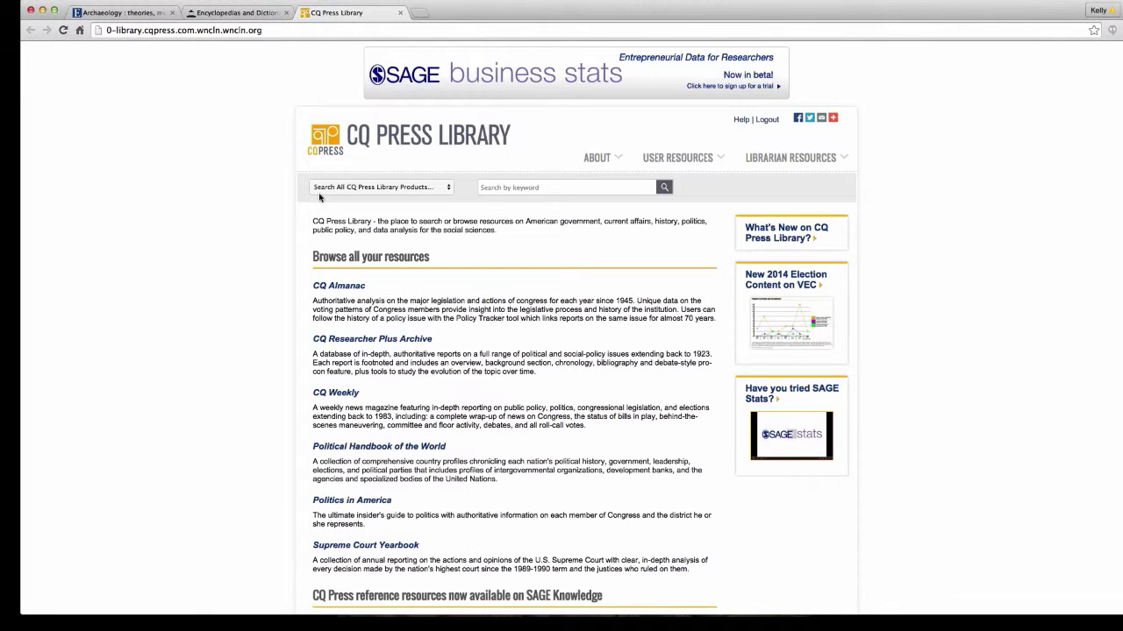
In CQ Researcher Plus Archive, view the Legalizing Marijuana hot topic and its 2009 report, then close the tab.
{"action": "scroll", "coordinate": [402, 317], "scroll_direction": "down", "scroll_amount": 1}
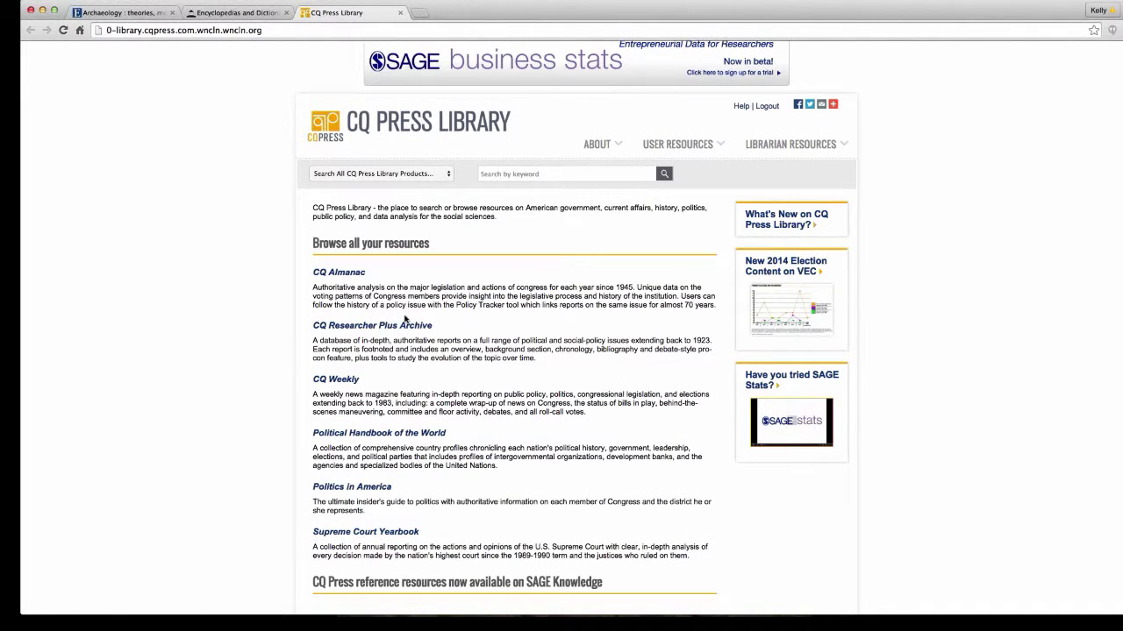
{"action": "left_click", "coordinate": [402, 326]}
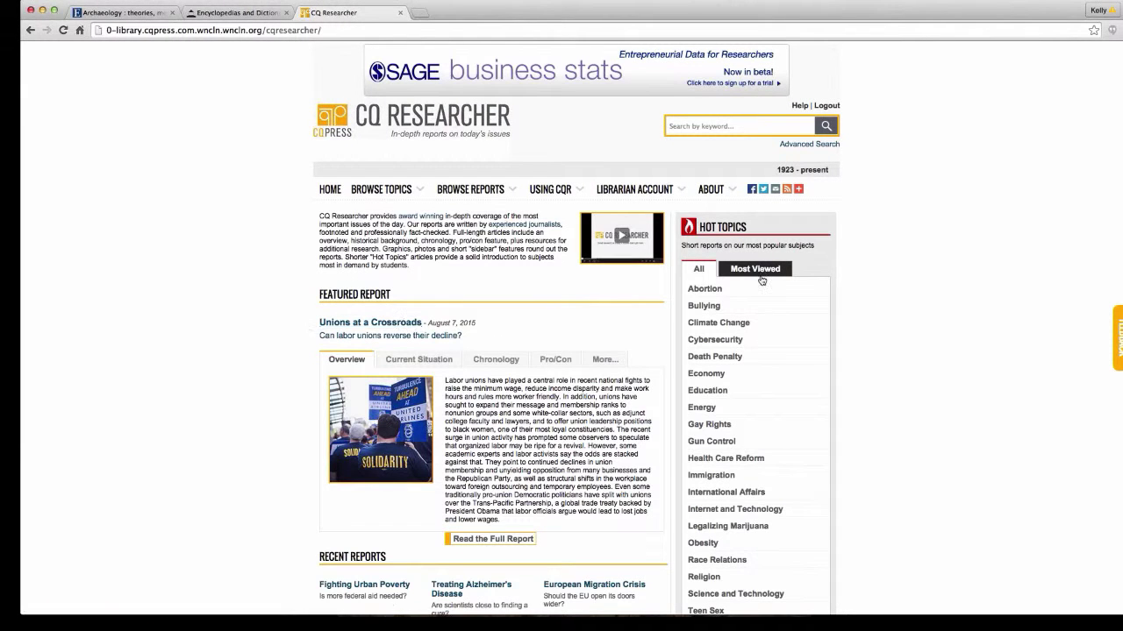
{"action": "scroll", "coordinate": [770, 320], "scroll_direction": "down", "scroll_amount": 3}
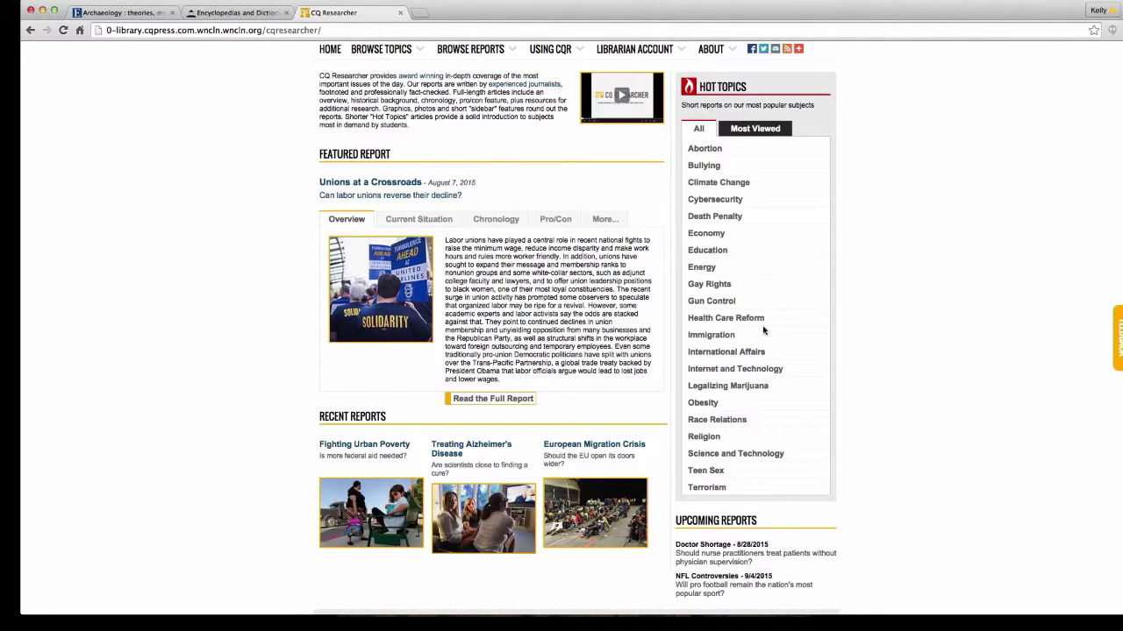
{"action": "left_click", "coordinate": [760, 386]}
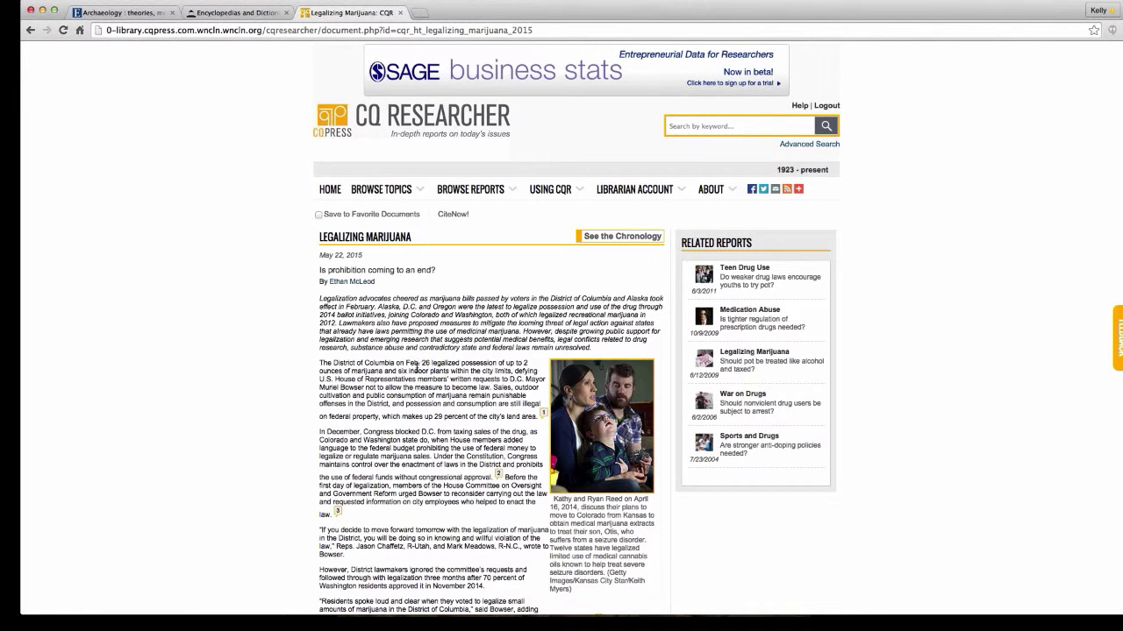
{"action": "scroll", "coordinate": [416, 367], "scroll_direction": "down", "scroll_amount": 3}
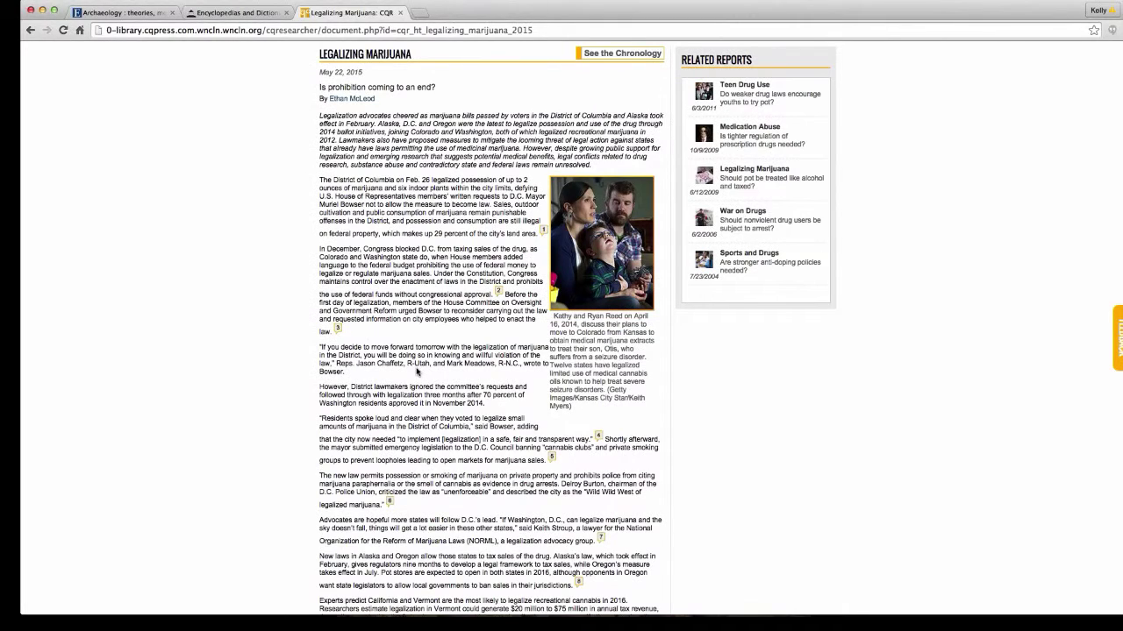
{"action": "scroll", "coordinate": [417, 371], "scroll_direction": "down", "scroll_amount": 3}
{"action": "scroll", "coordinate": [425, 364], "scroll_direction": "up", "scroll_amount": 6}
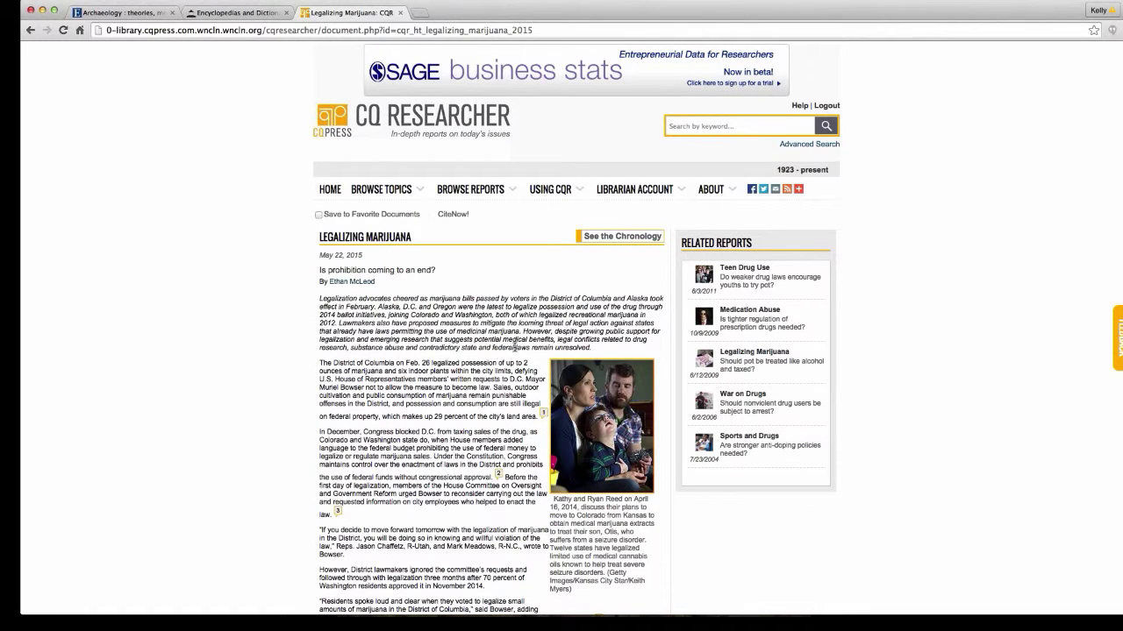
{"action": "left_click", "coordinate": [755, 360]}
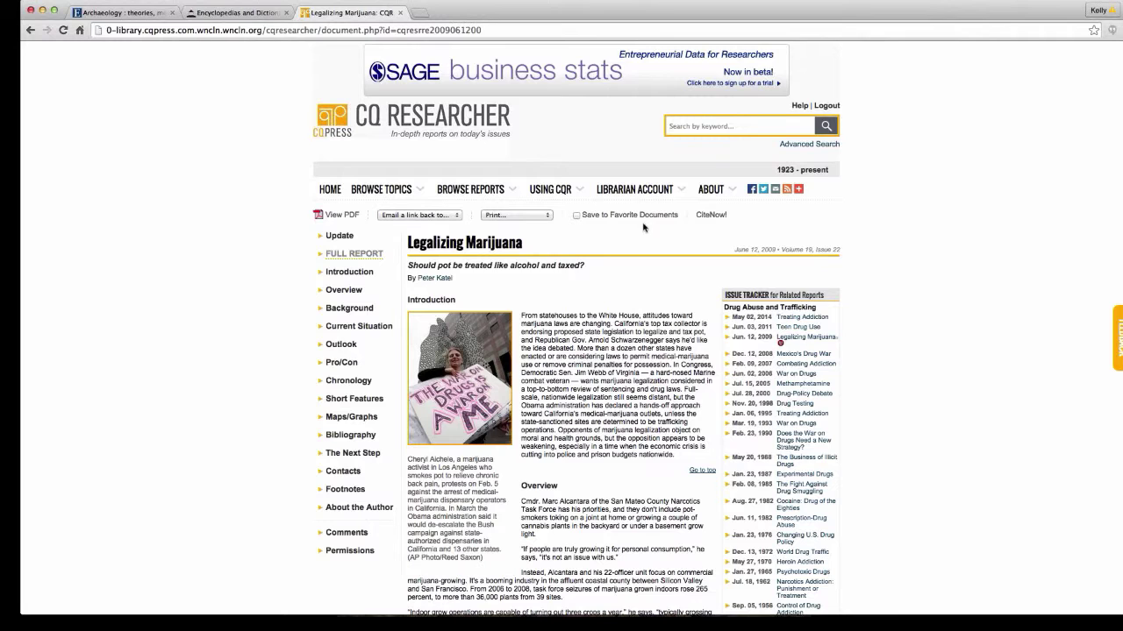
{"action": "left_click", "coordinate": [400, 12]}
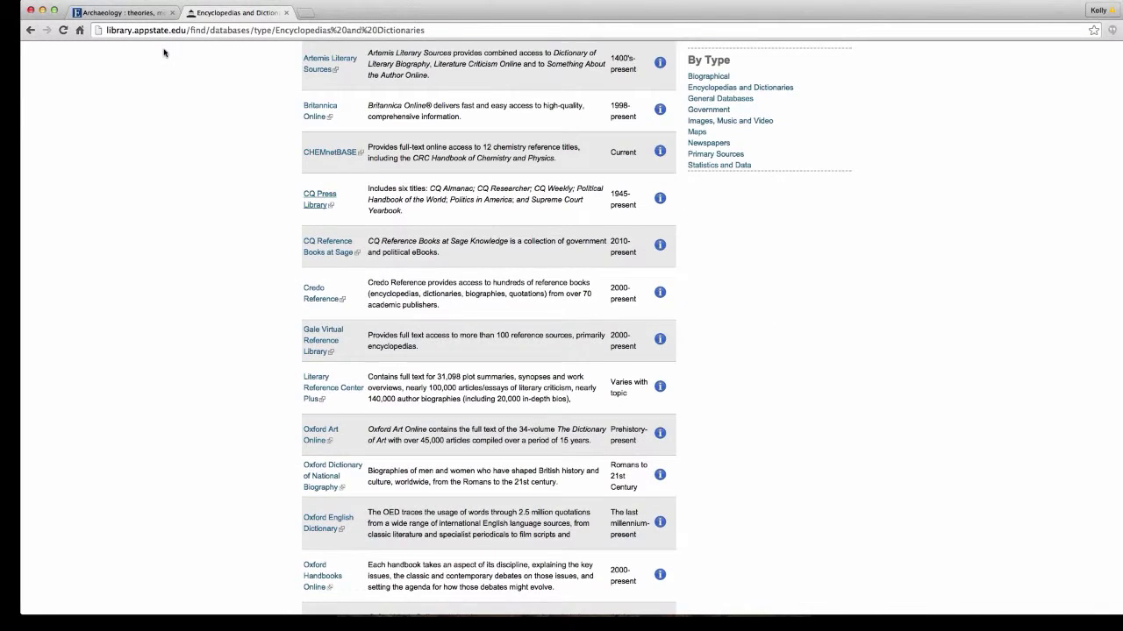
Browse the Primary Sources databases list, then go back to Article Databases and E-Research Tools.
{"action": "scroll", "coordinate": [451, 123], "scroll_direction": "up", "scroll_amount": 3}
{"action": "left_click", "coordinate": [451, 121]}
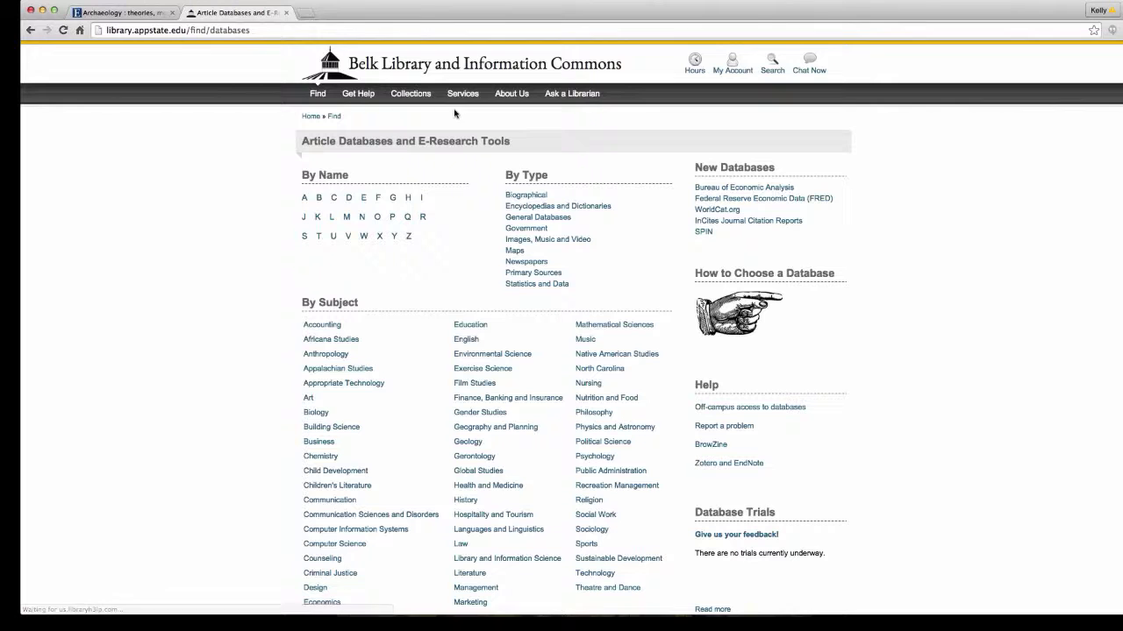
{"action": "left_click", "coordinate": [537, 273]}
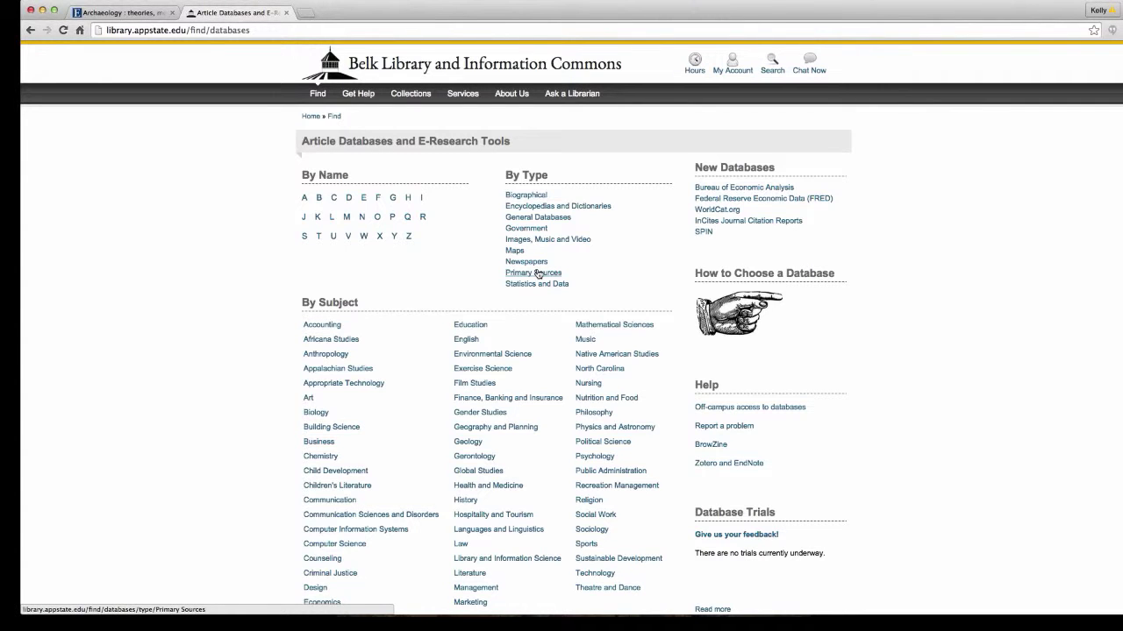
{"action": "left_click", "coordinate": [537, 273]}
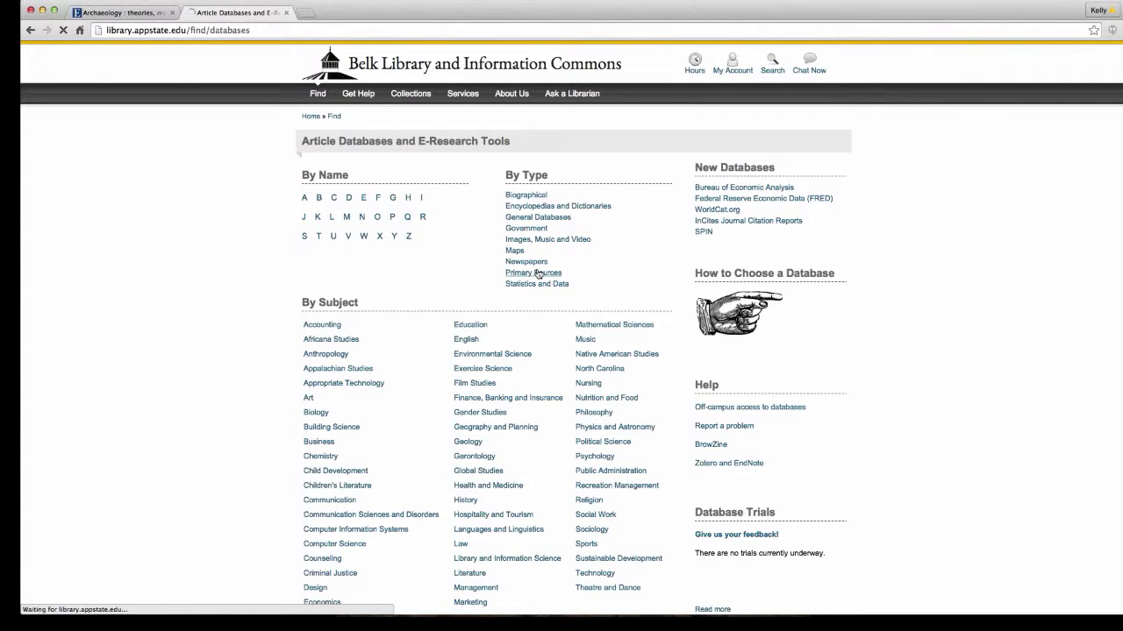
{"action": "scroll", "coordinate": [537, 270], "scroll_direction": "down", "scroll_amount": 5}
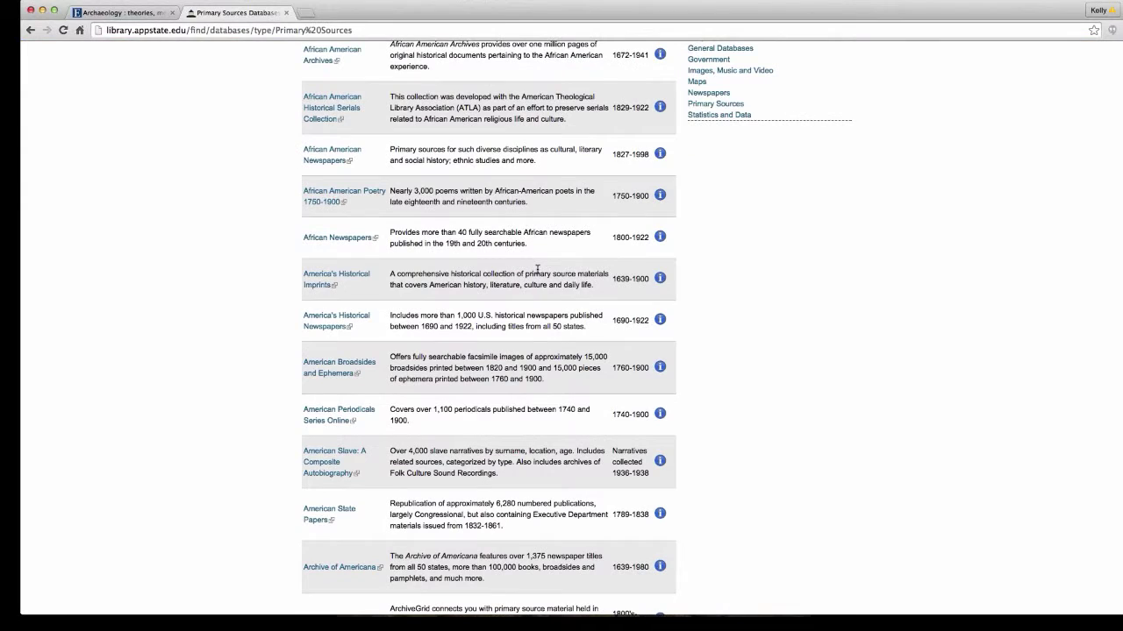
{"action": "scroll", "coordinate": [537, 270], "scroll_direction": "down", "scroll_amount": 9}
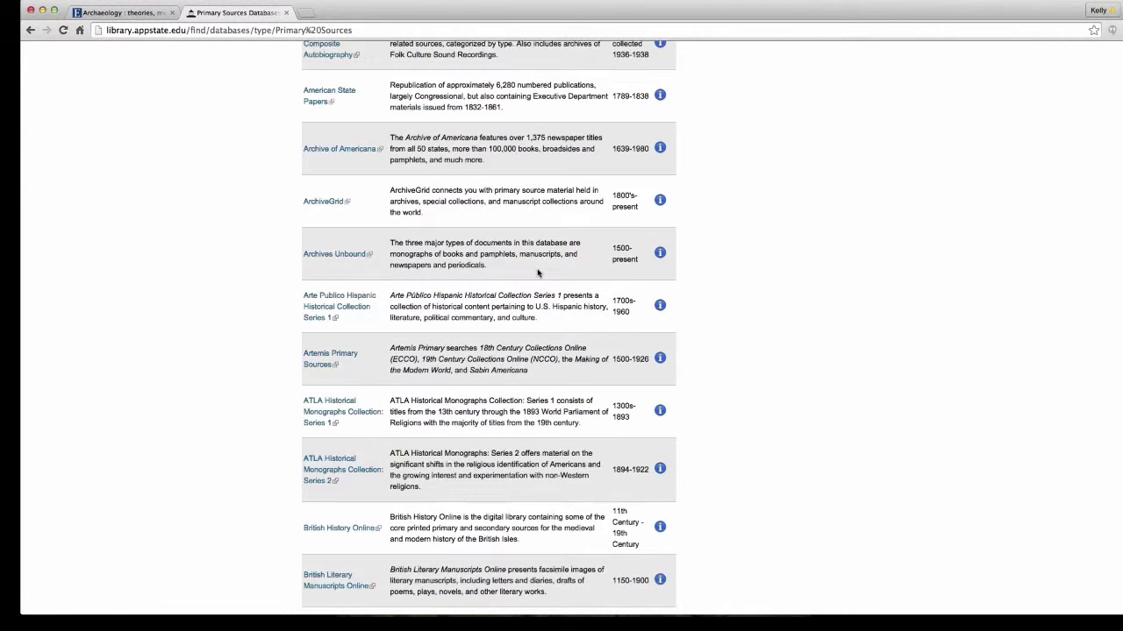
{"action": "scroll", "coordinate": [538, 272], "scroll_direction": "down", "scroll_amount": 5}
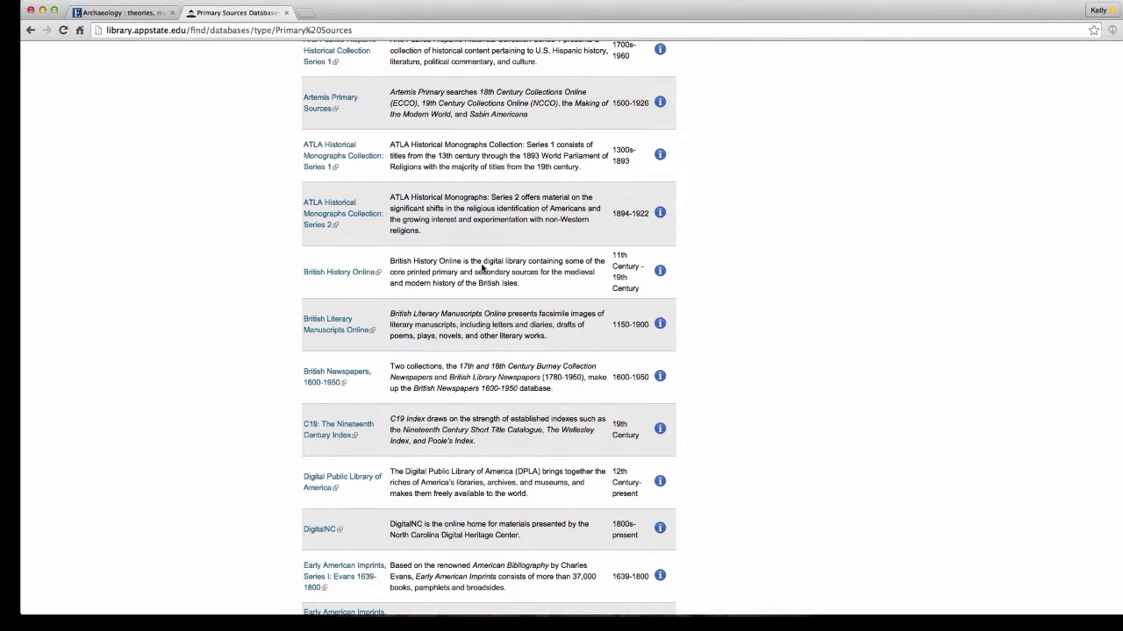
{"action": "left_click", "coordinate": [30, 30]}
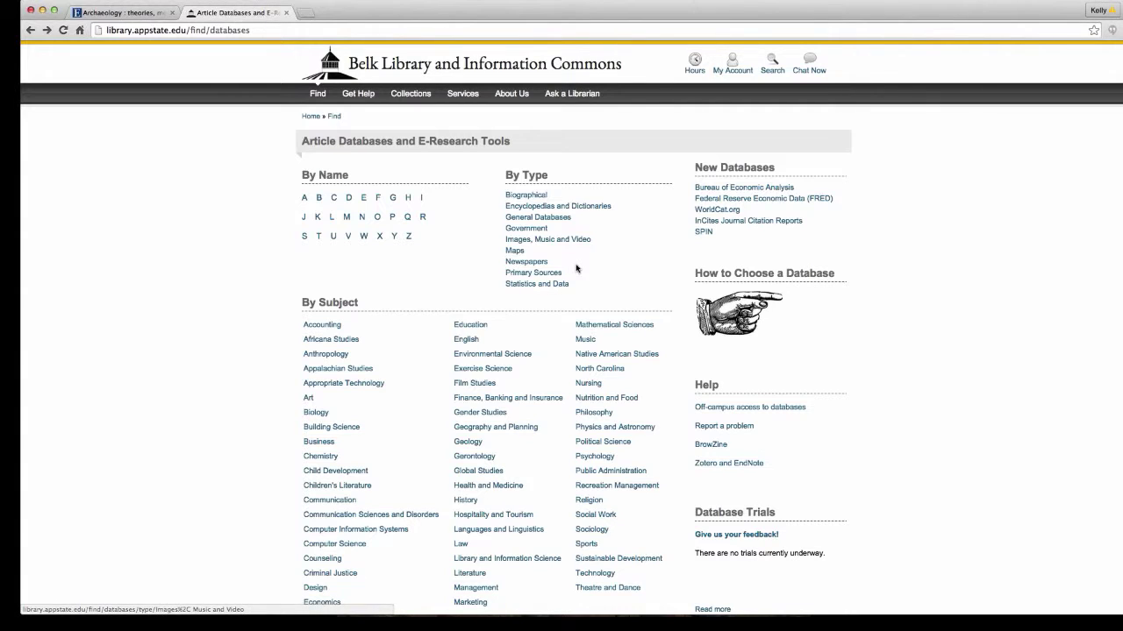
From the Images, Music and Video Databases list, open Counseling and Therapy in Video.
{"action": "left_click", "coordinate": [584, 242]}
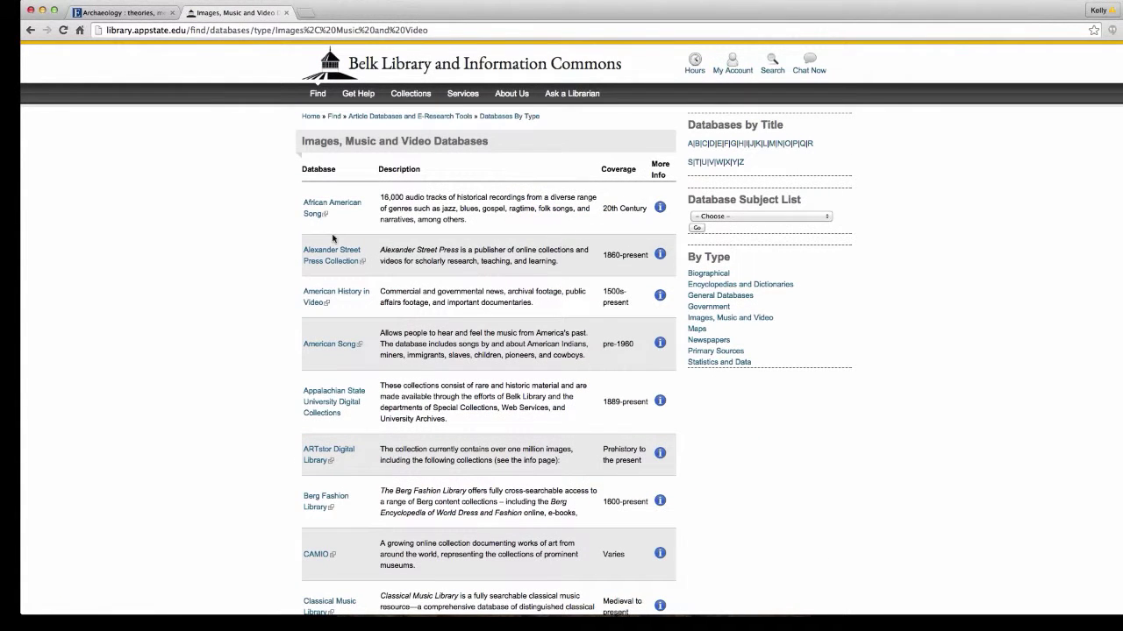
{"action": "scroll", "coordinate": [225, 271], "scroll_direction": "down", "scroll_amount": 3}
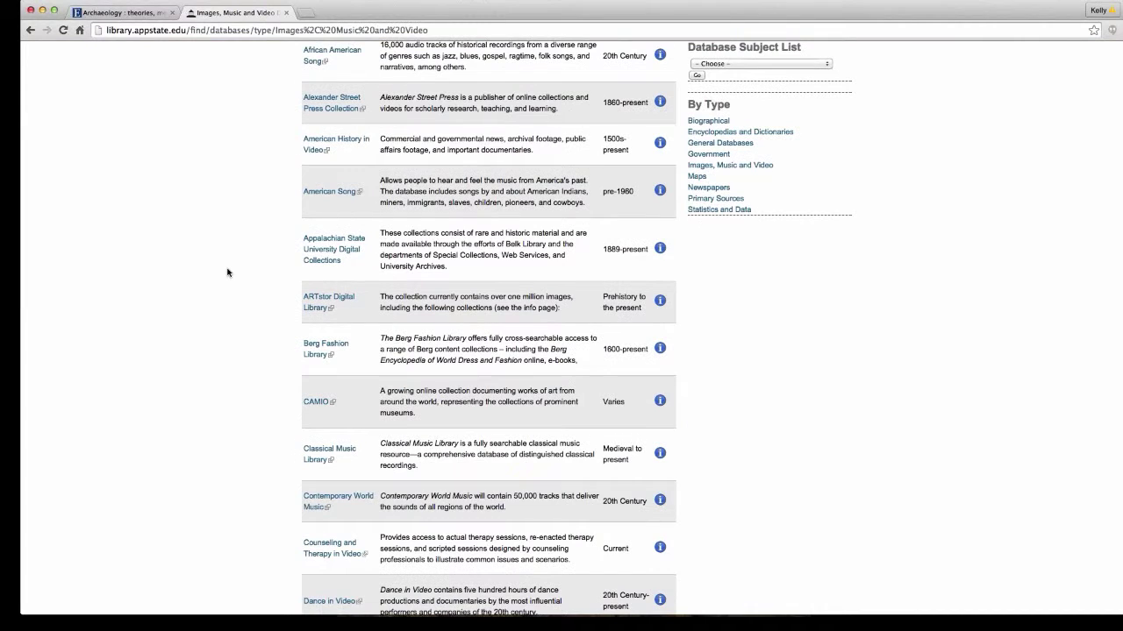
{"action": "scroll", "coordinate": [226, 270], "scroll_direction": "down", "scroll_amount": 4}
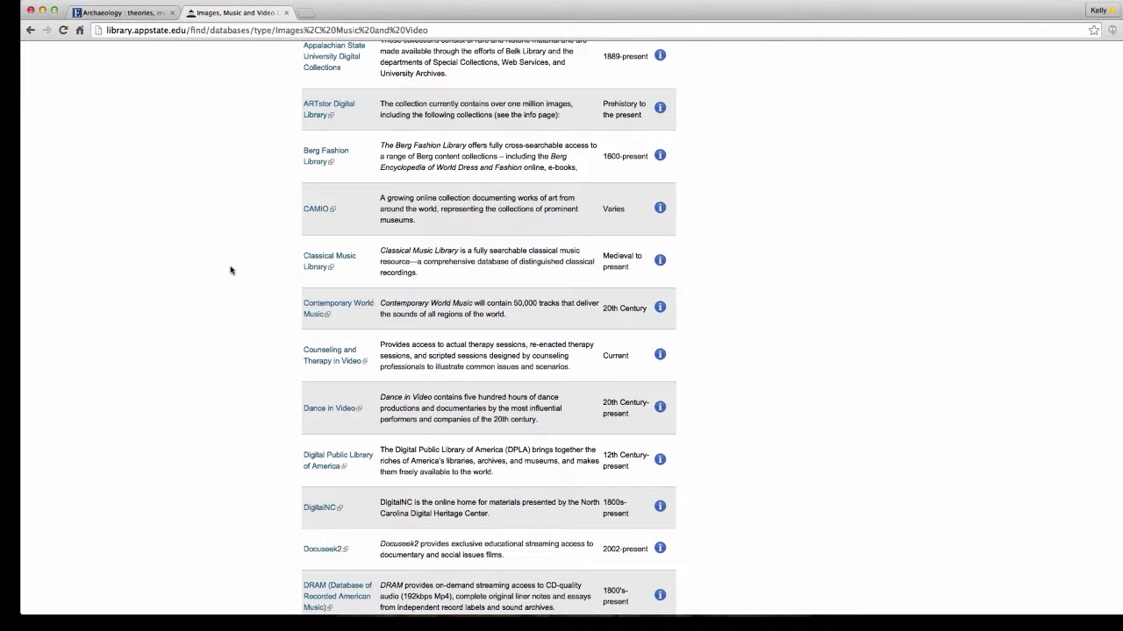
{"action": "left_click", "coordinate": [312, 354]}
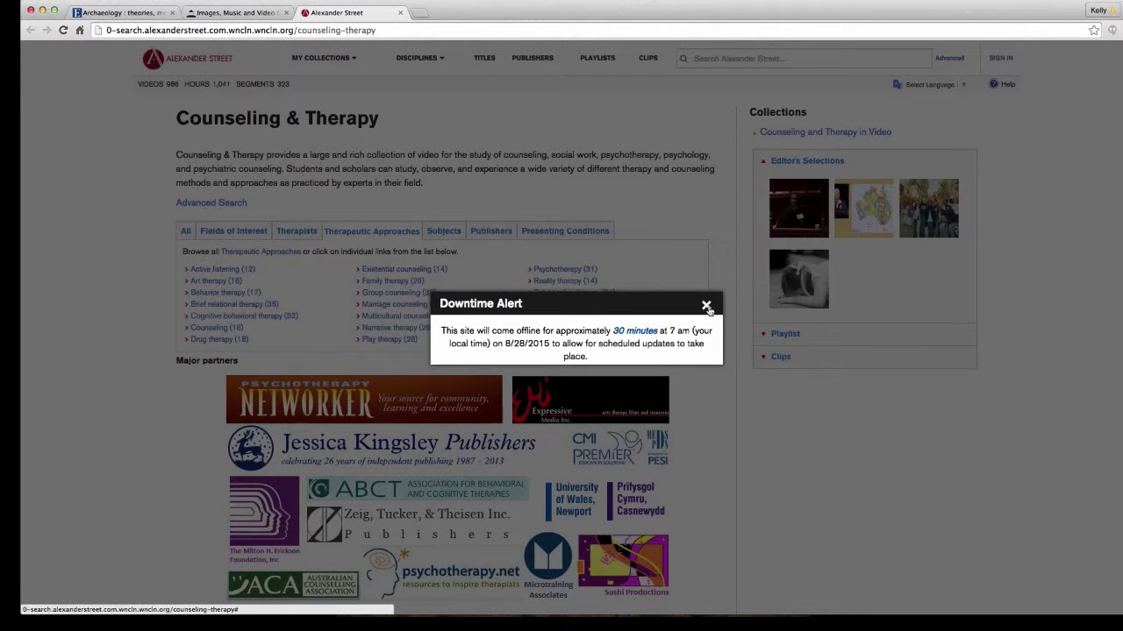
Dismiss the Counseling & Therapy downtime alert and close the Alexander Street tab.
{"action": "left_click", "coordinate": [706, 306]}
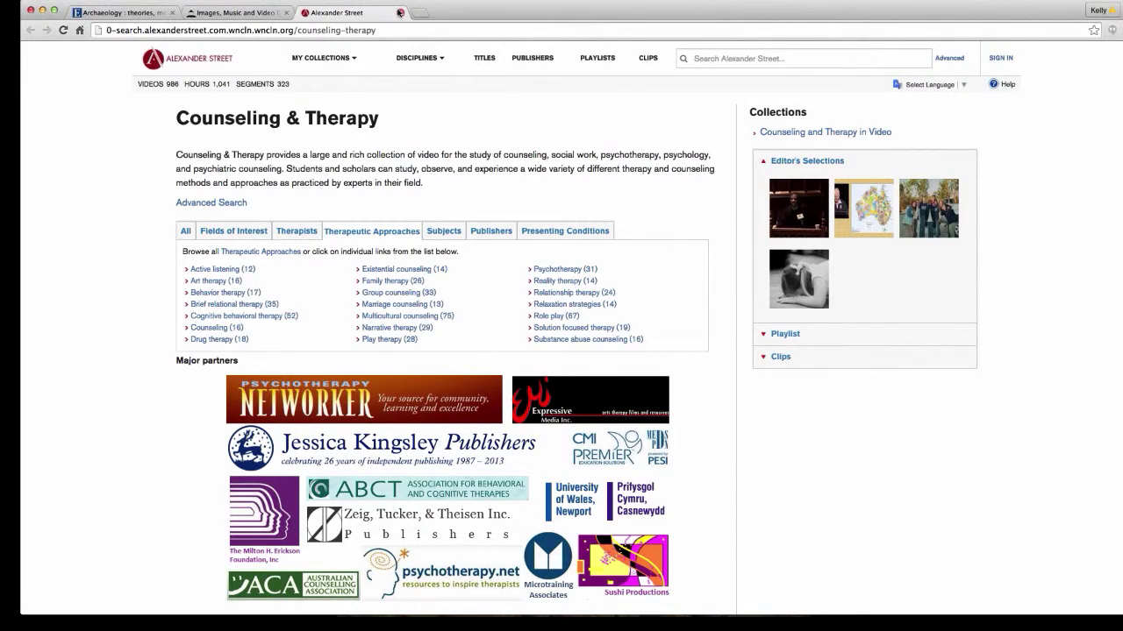
{"action": "left_click", "coordinate": [399, 12]}
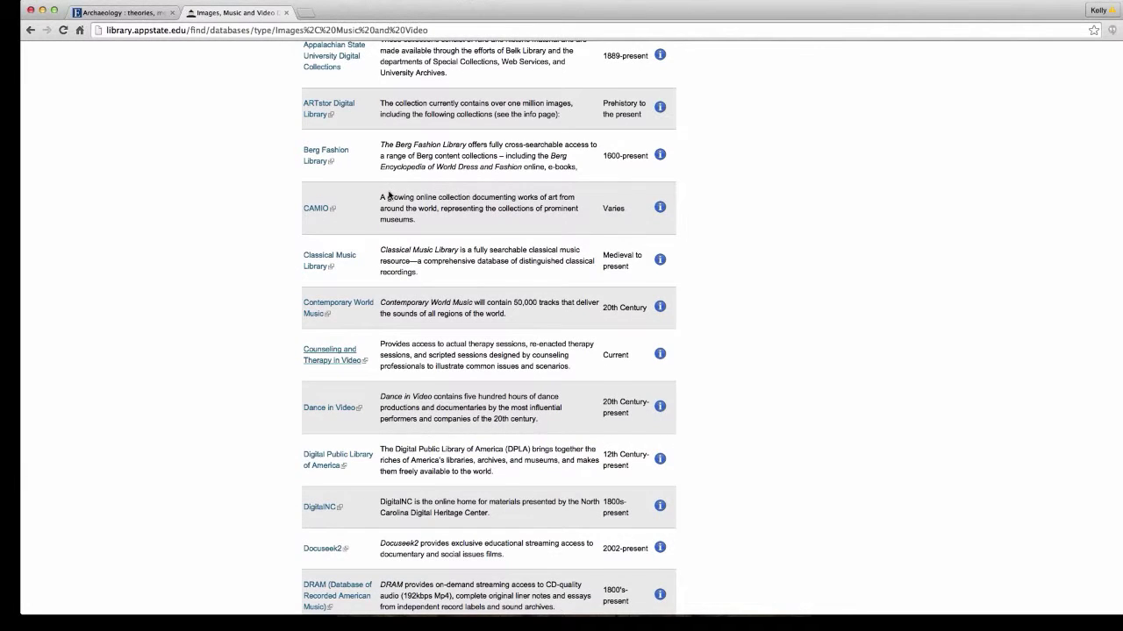
{"action": "scroll", "coordinate": [388, 195], "scroll_direction": "down", "scroll_amount": 2}
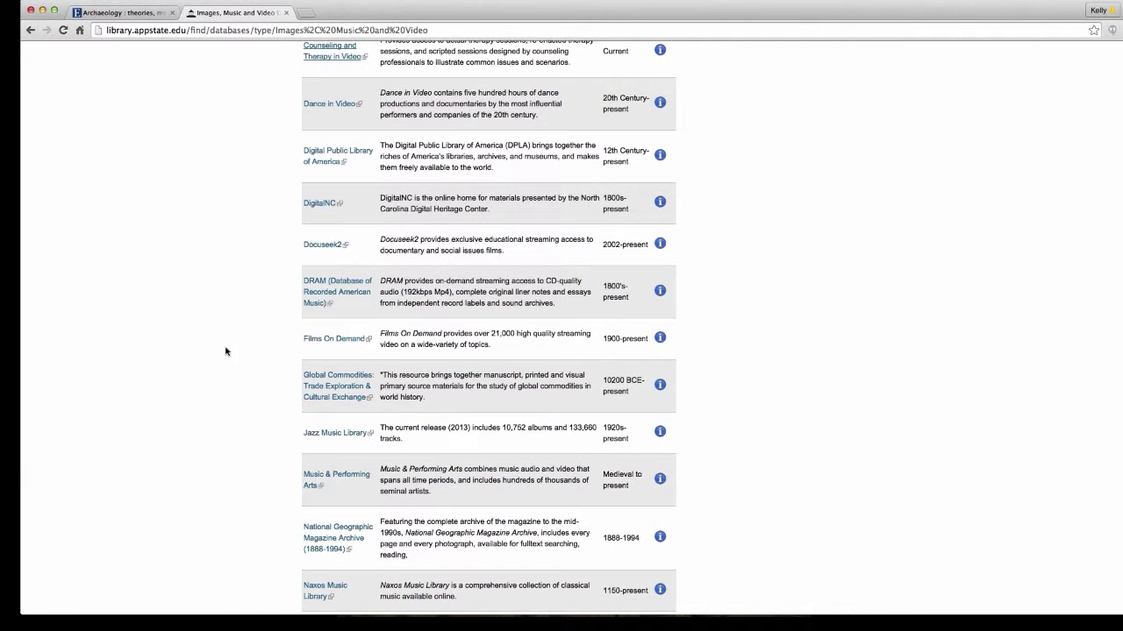
{"action": "left_click", "coordinate": [322, 342]}
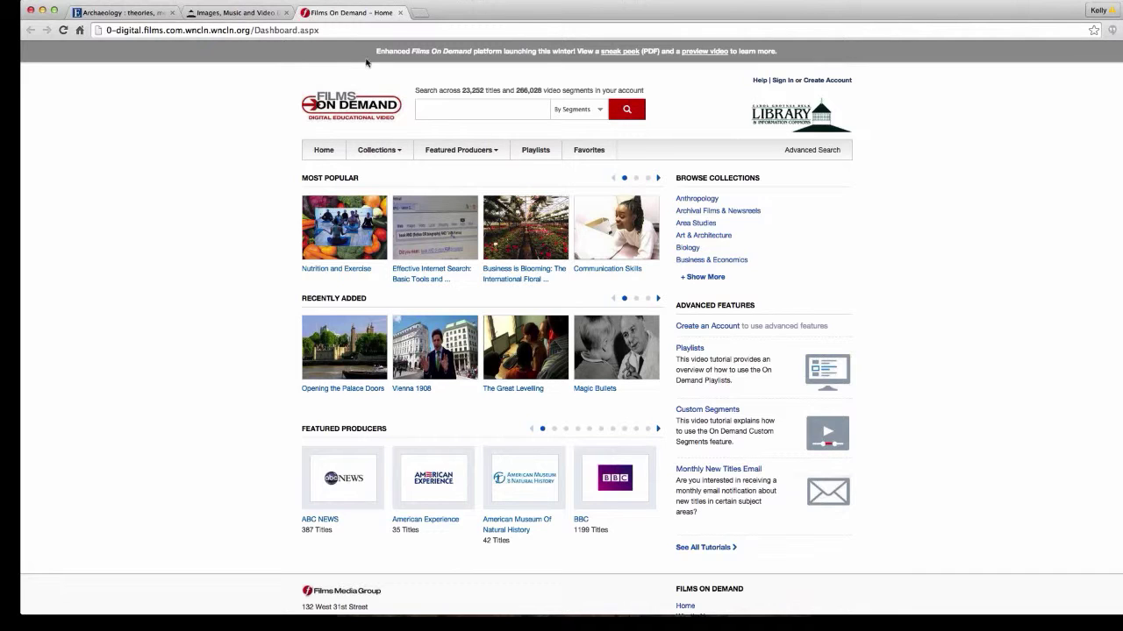
{"action": "left_click", "coordinate": [400, 12]}
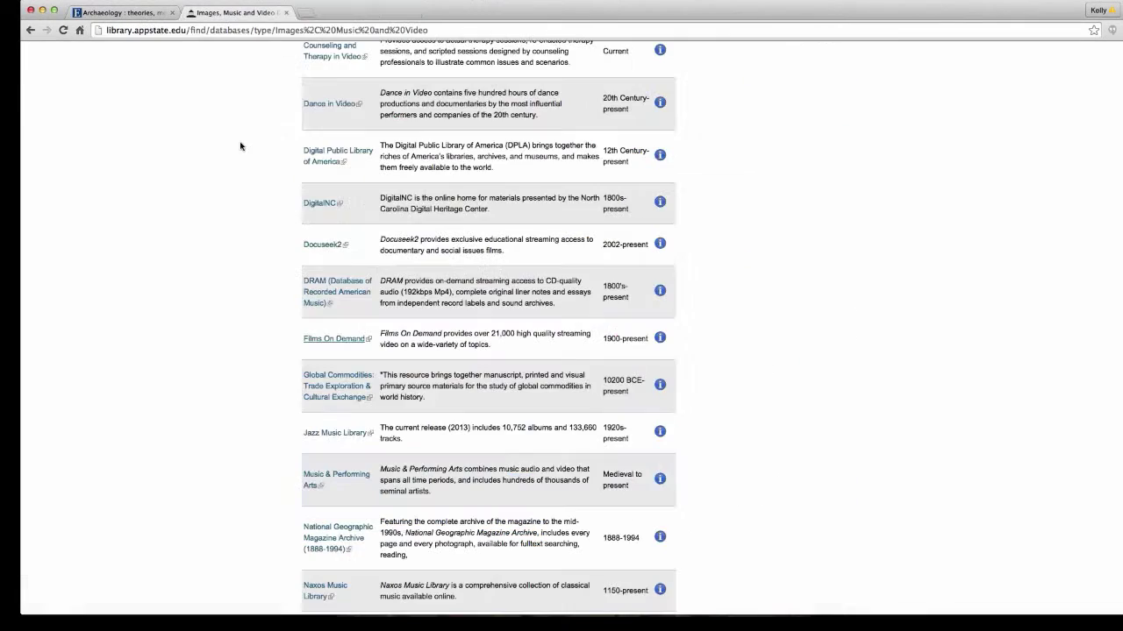
Return to Article Databases and open the Anthropology subject databases page.
{"action": "scroll", "coordinate": [240, 143], "scroll_direction": "up", "scroll_amount": 5}
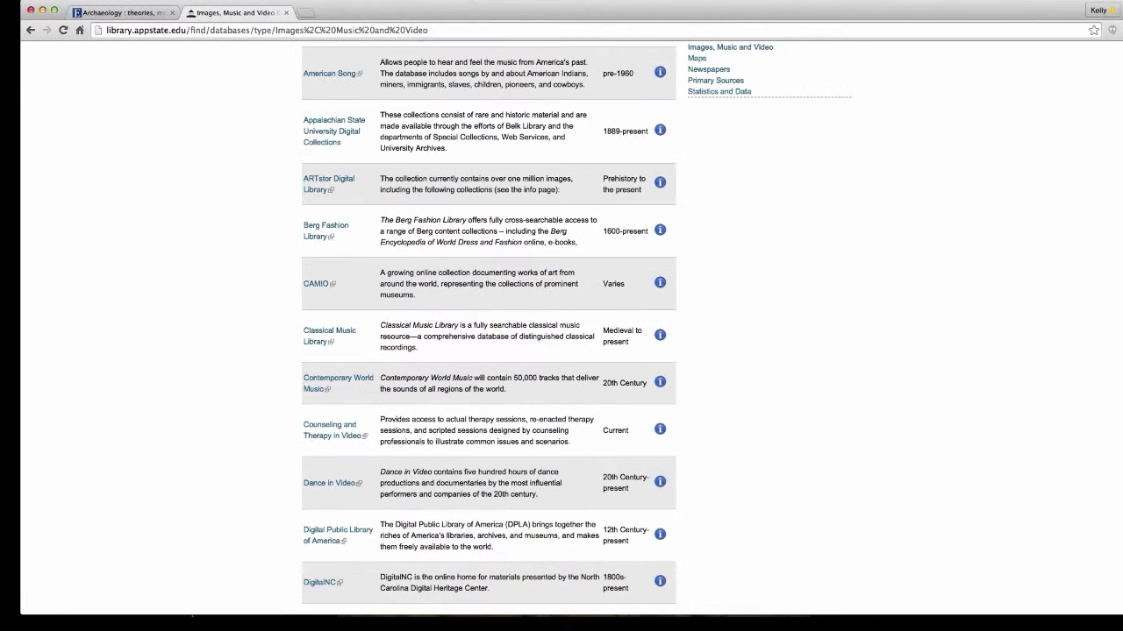
{"action": "left_click", "coordinate": [30, 30]}
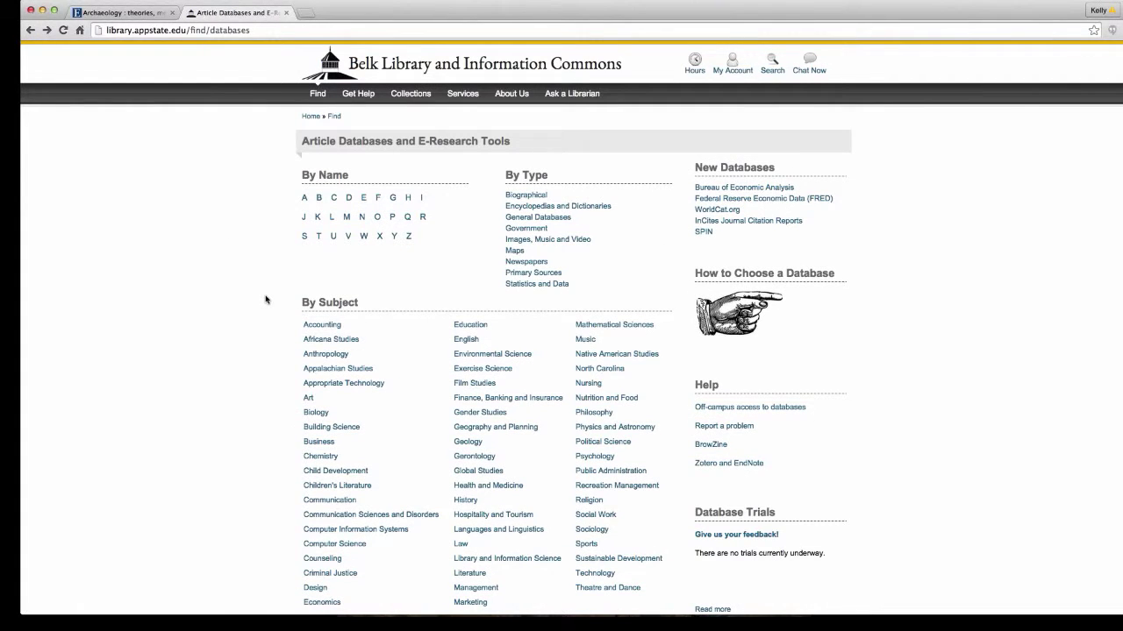
{"action": "scroll", "coordinate": [384, 334], "scroll_direction": "down", "scroll_amount": 2}
{"action": "scroll", "coordinate": [384, 336], "scroll_direction": "down", "scroll_amount": 3}
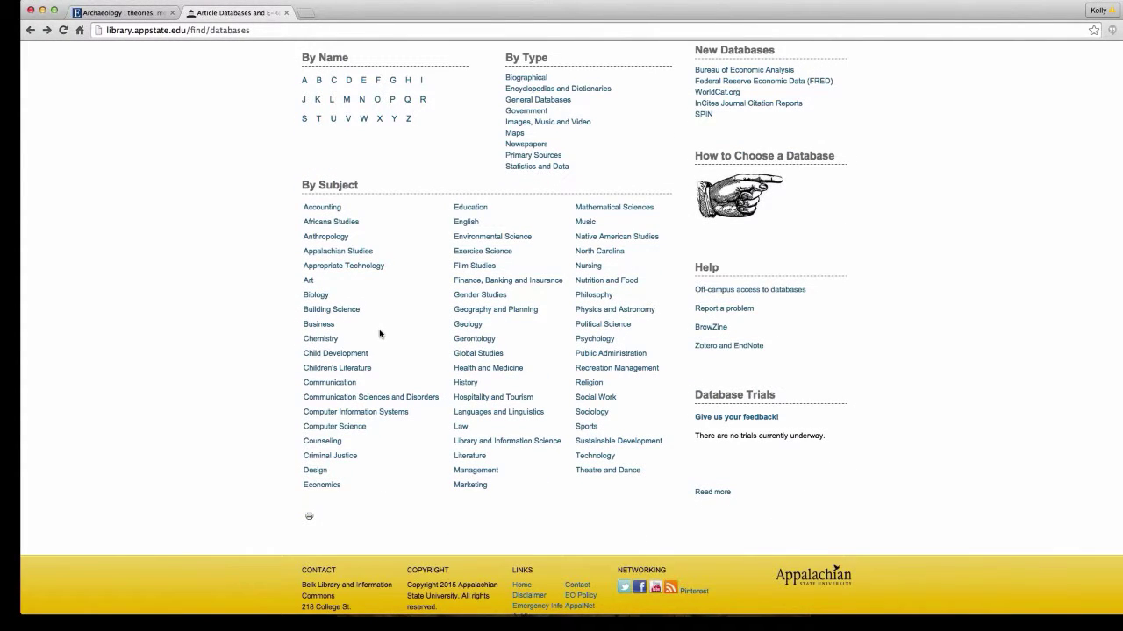
{"action": "left_click", "coordinate": [326, 236]}
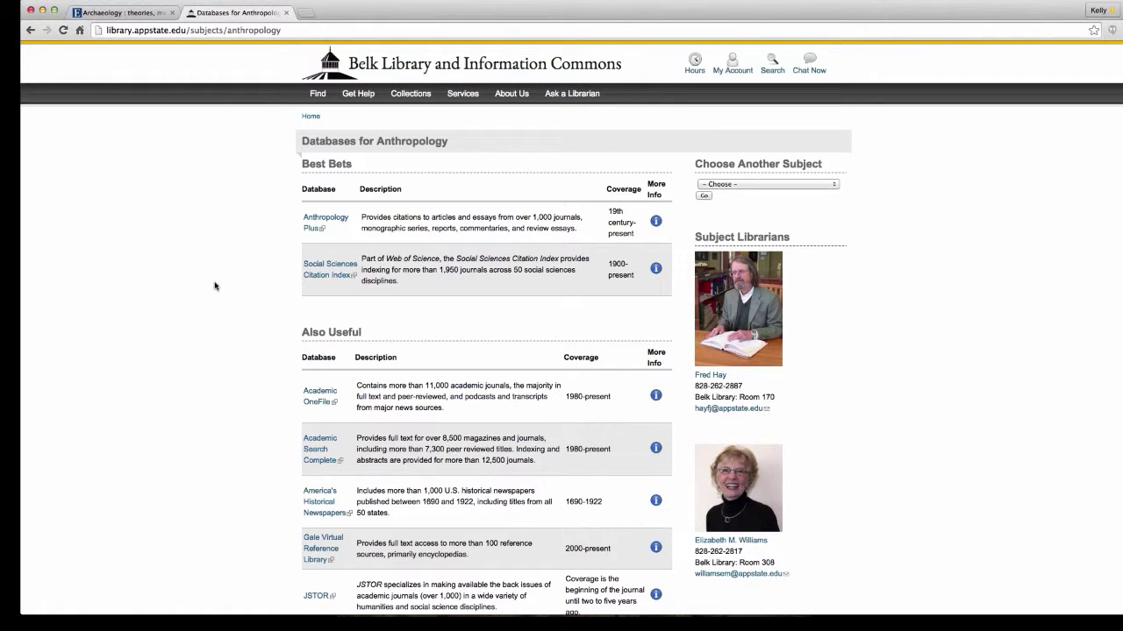
Browse the Databases for Anthropology list and open Academic Search Complete.
{"action": "scroll", "coordinate": [215, 286], "scroll_direction": "down", "scroll_amount": 2}
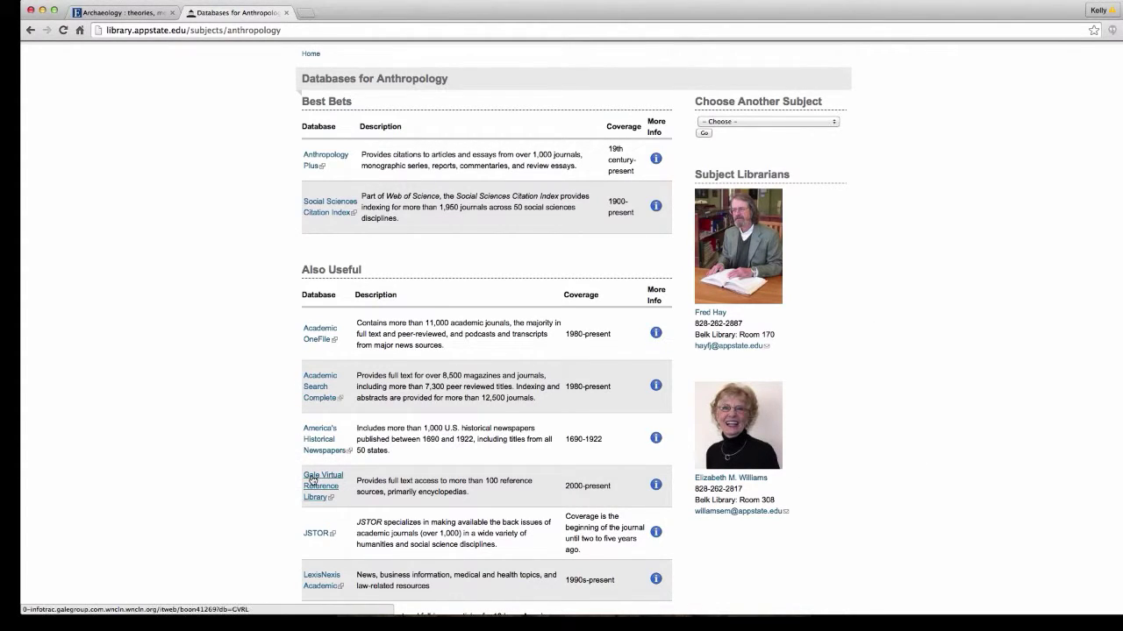
{"action": "scroll", "coordinate": [312, 478], "scroll_direction": "down", "scroll_amount": 7}
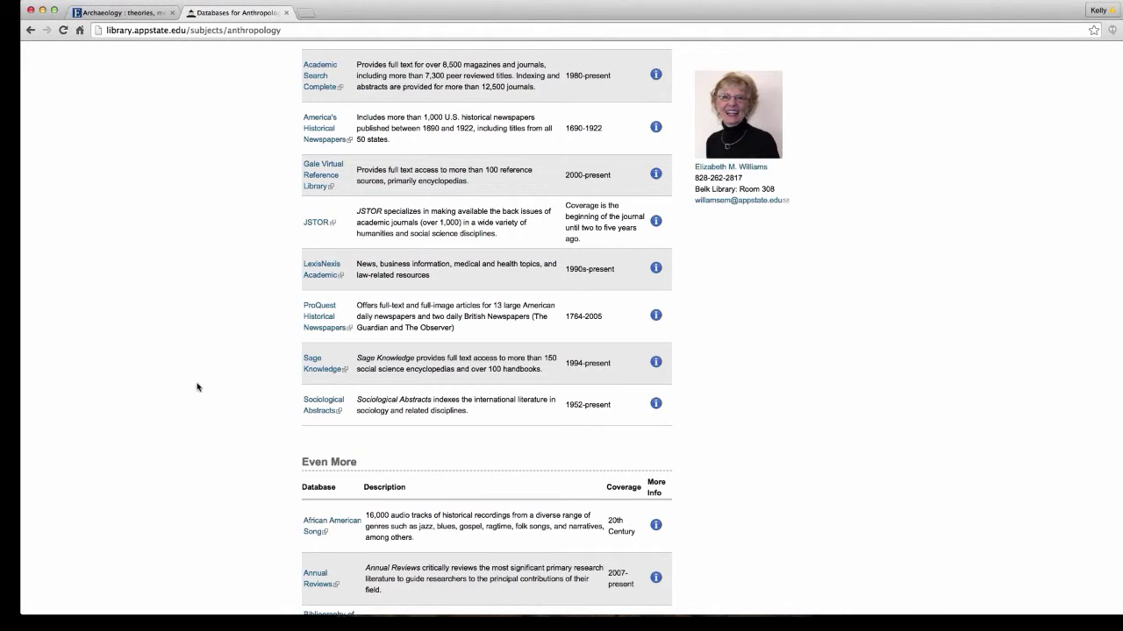
{"action": "scroll", "coordinate": [198, 386], "scroll_direction": "up", "scroll_amount": 3}
{"action": "scroll", "coordinate": [198, 386], "scroll_direction": "up", "scroll_amount": 6}
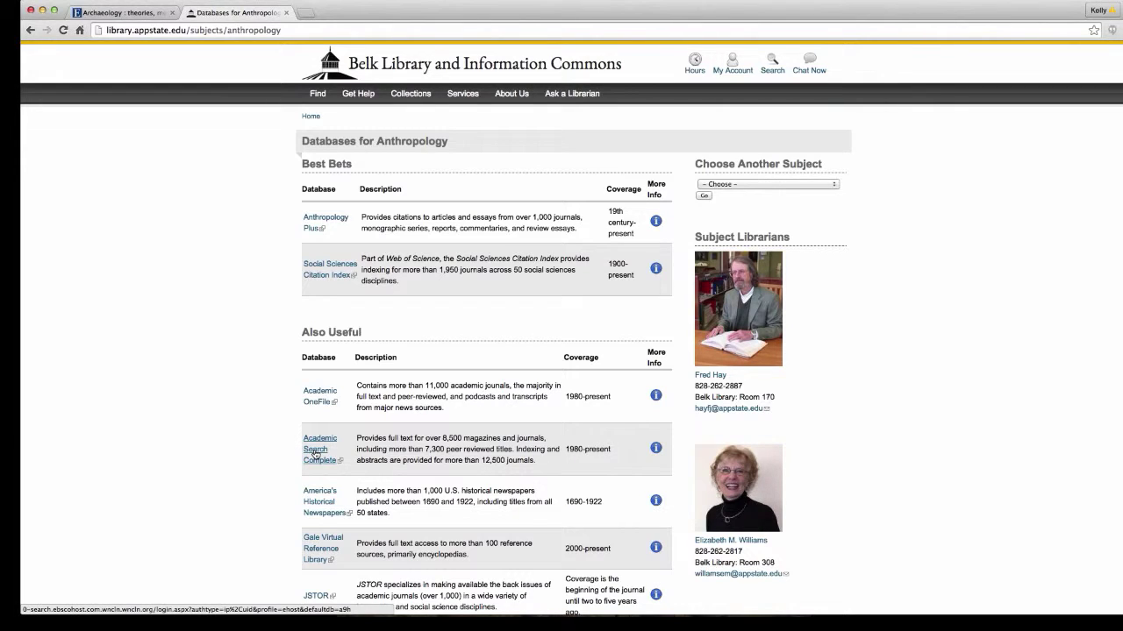
{"action": "left_click", "coordinate": [315, 453]}
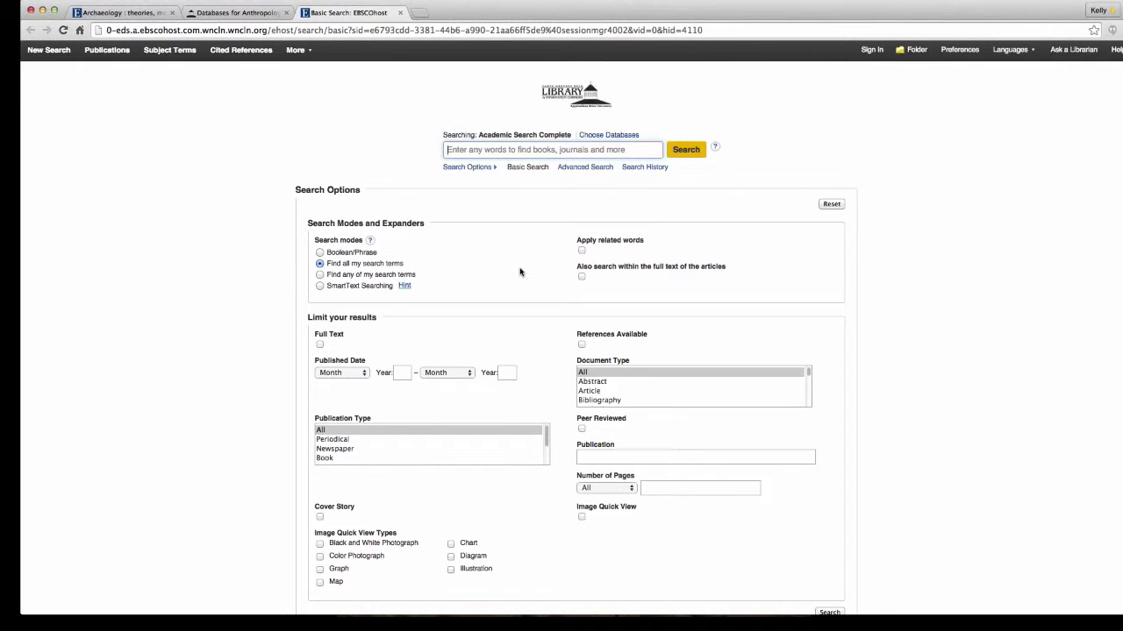
Under Choose Databases, tick African American Historical Serials Collection and Anthropology Plus, and confirm.
{"action": "left_click", "coordinate": [590, 137]}
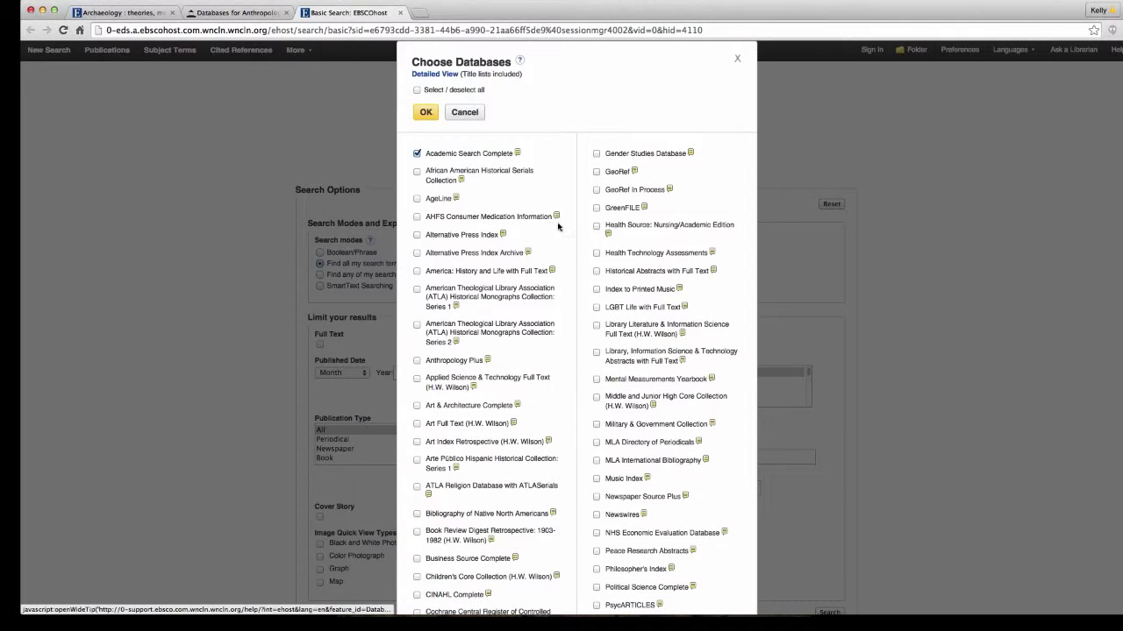
{"action": "scroll", "coordinate": [557, 233], "scroll_direction": "down", "scroll_amount": 5}
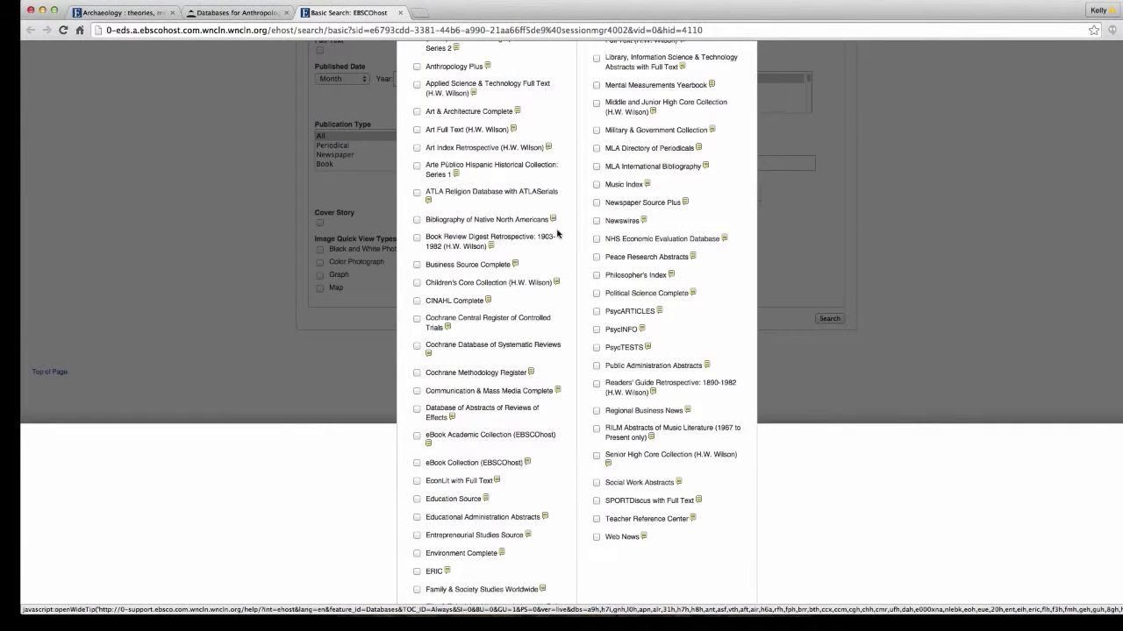
{"action": "scroll", "coordinate": [557, 233], "scroll_direction": "down", "scroll_amount": 1}
{"action": "scroll", "coordinate": [557, 234], "scroll_direction": "up", "scroll_amount": 4}
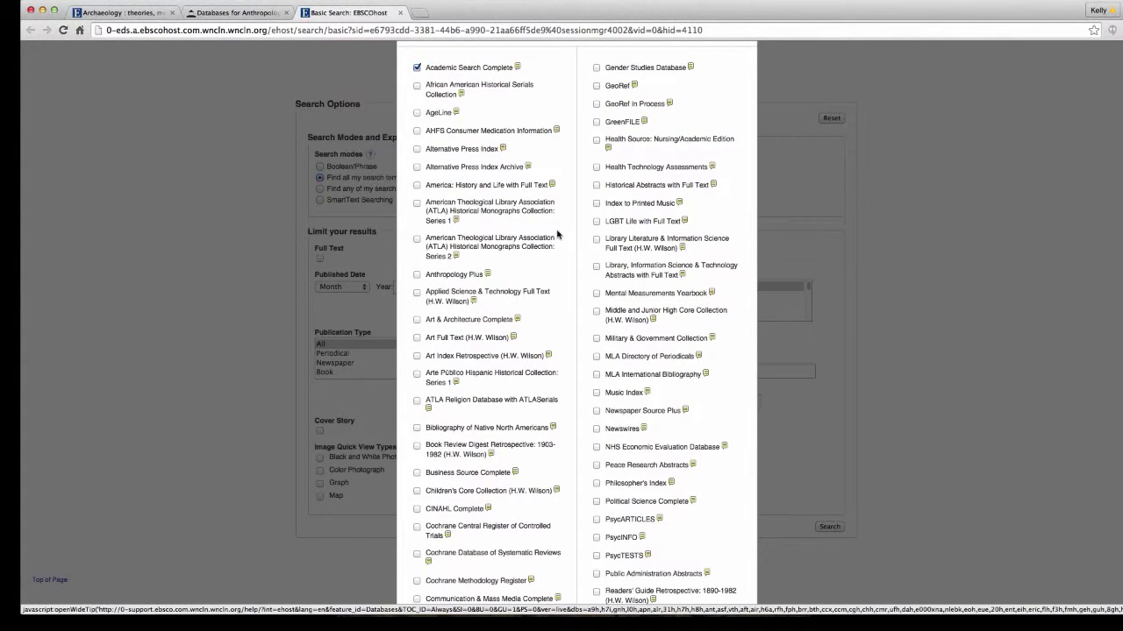
{"action": "scroll", "coordinate": [557, 233], "scroll_direction": "up", "scroll_amount": 1}
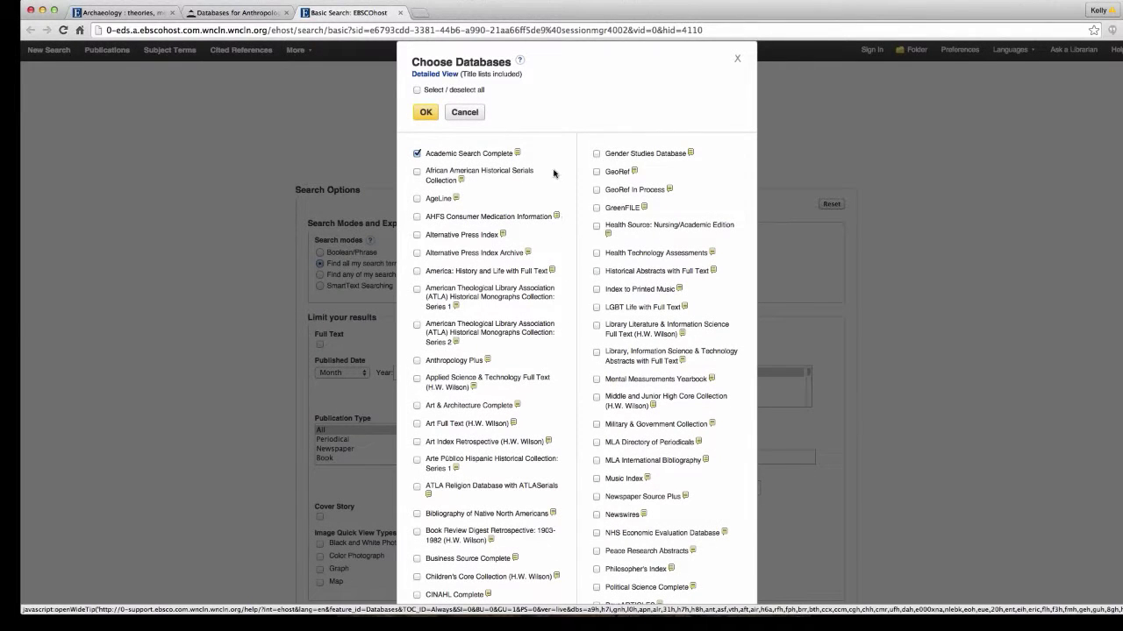
{"action": "left_click", "coordinate": [419, 174]}
{"action": "left_click", "coordinate": [417, 361]}
{"action": "scroll", "coordinate": [543, 352], "scroll_direction": "down", "scroll_amount": 2}
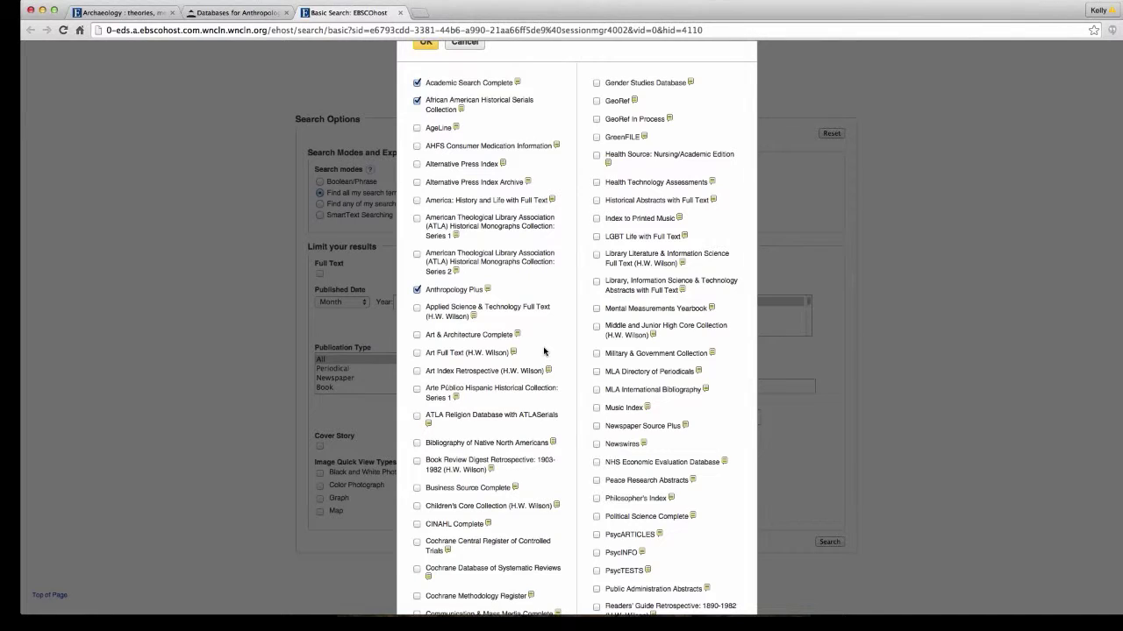
{"action": "scroll", "coordinate": [543, 351], "scroll_direction": "down", "scroll_amount": 8}
{"action": "left_click", "coordinate": [426, 589]}
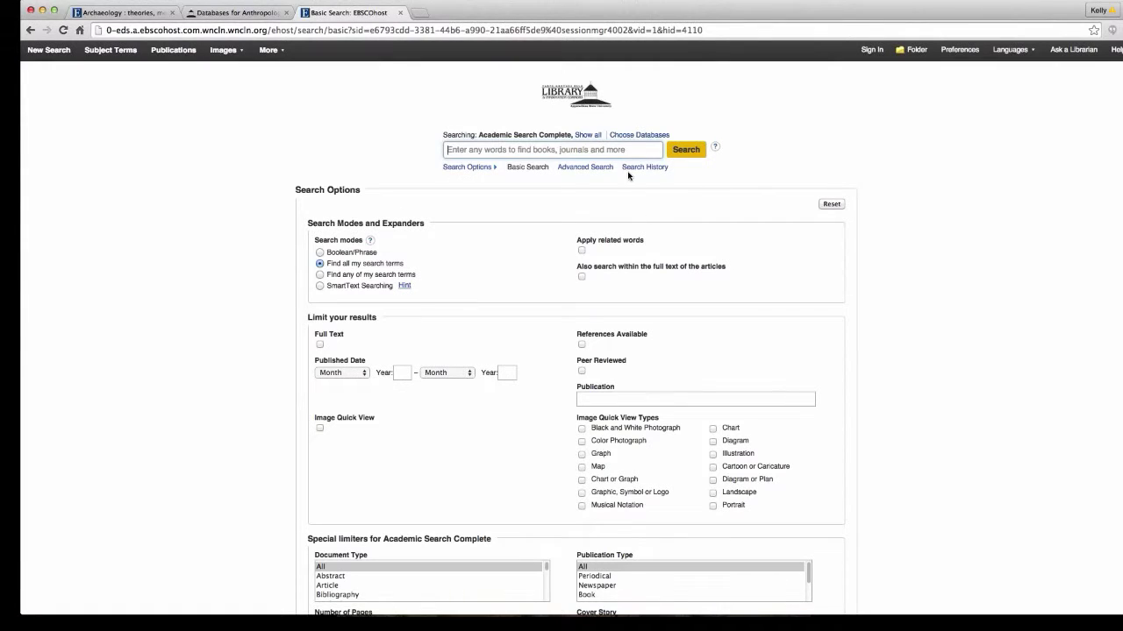
Run an advanced search for 'archaeology', then enter 'cemetaries' as the second term.
{"action": "left_click", "coordinate": [579, 168]}
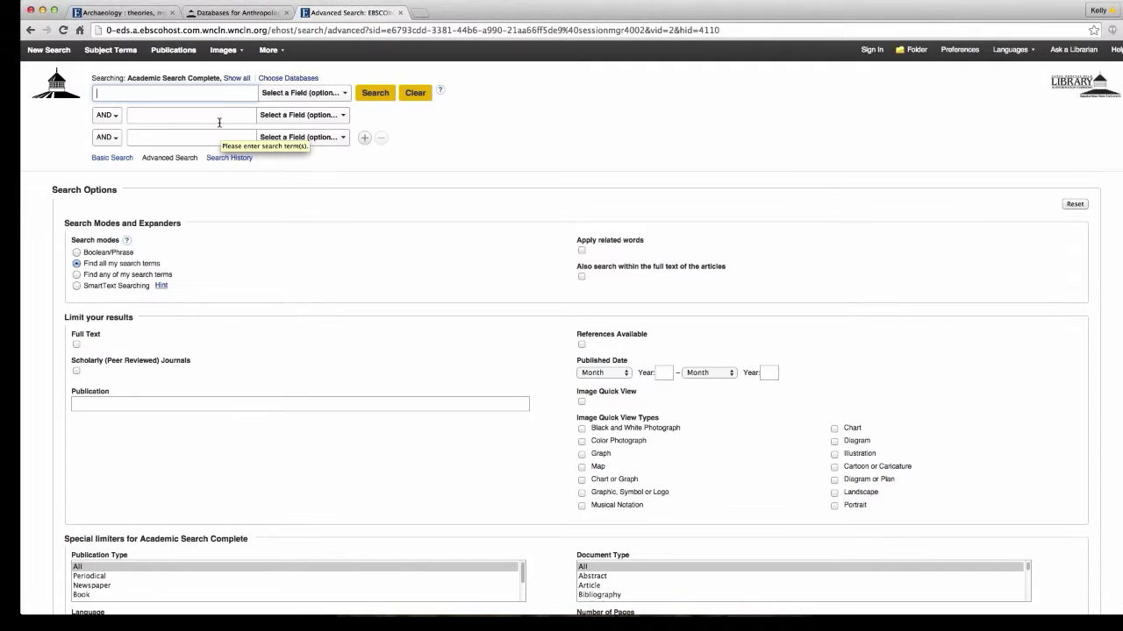
{"action": "type", "text": "a"}
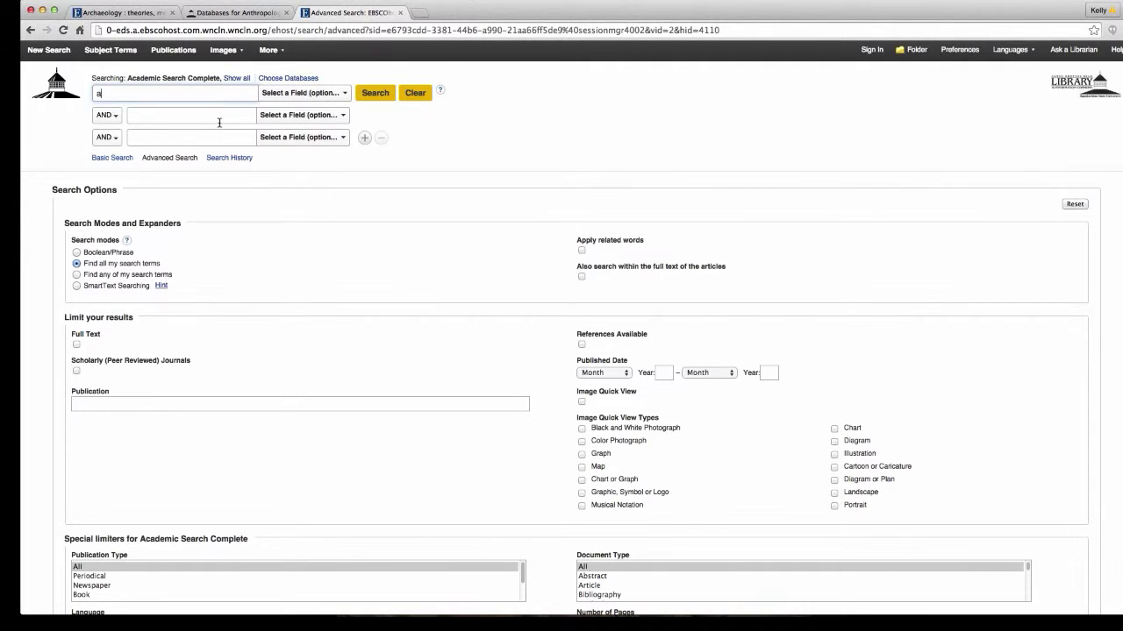
{"action": "type", "text": "rchae"}
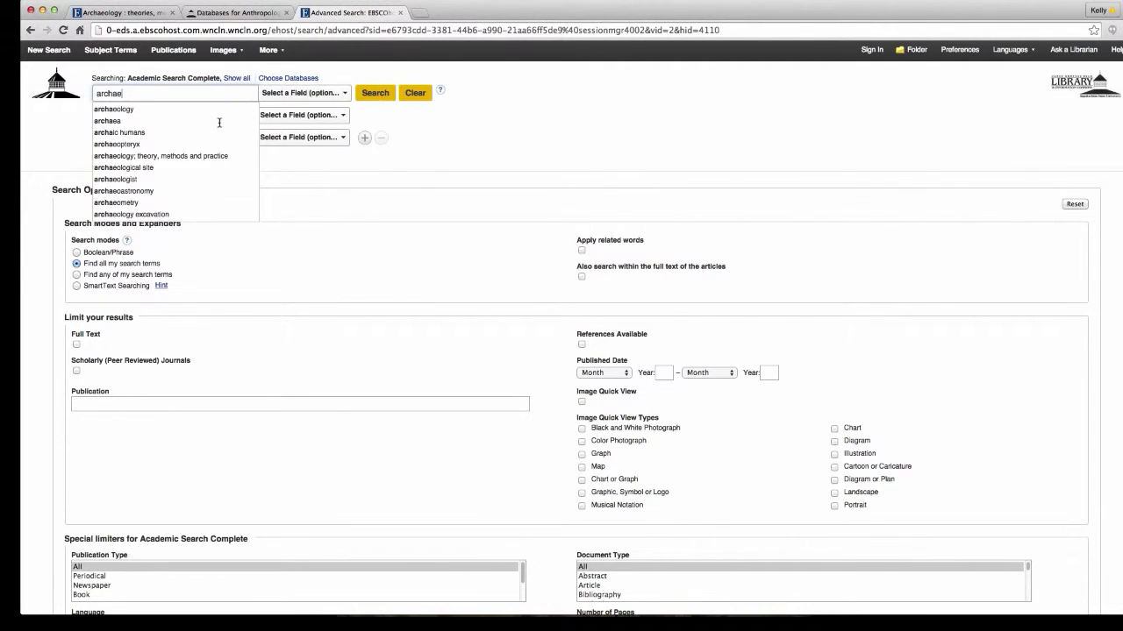
{"action": "type", "text": "ology"}
{"action": "key", "text": "Return"}
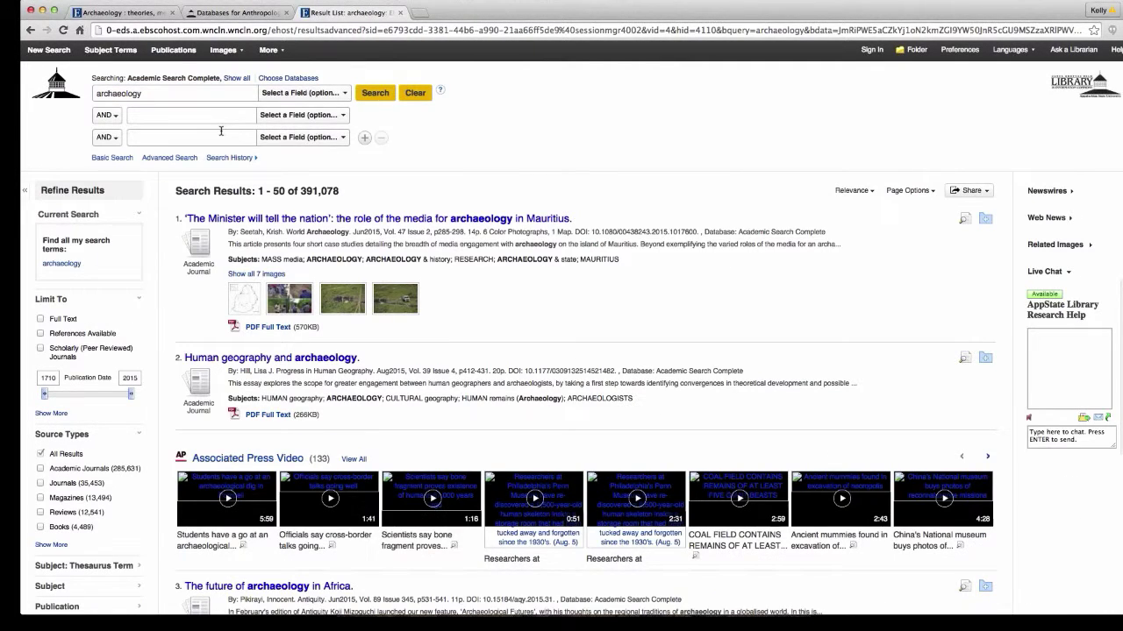
{"action": "left_click", "coordinate": [218, 118]}
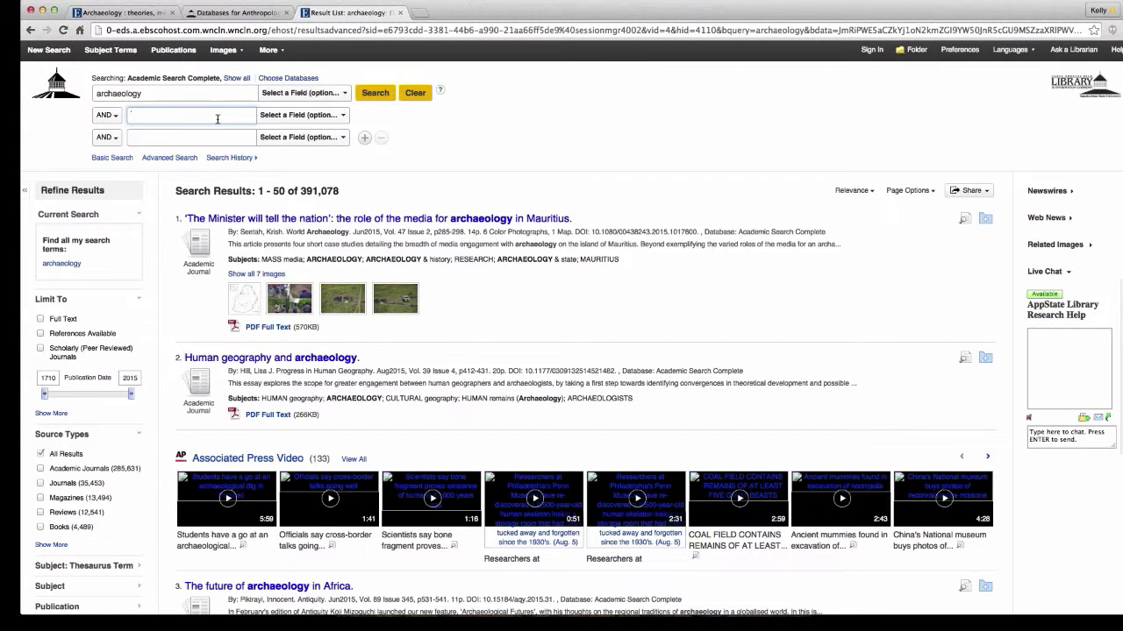
{"action": "type", "text": "ce"}
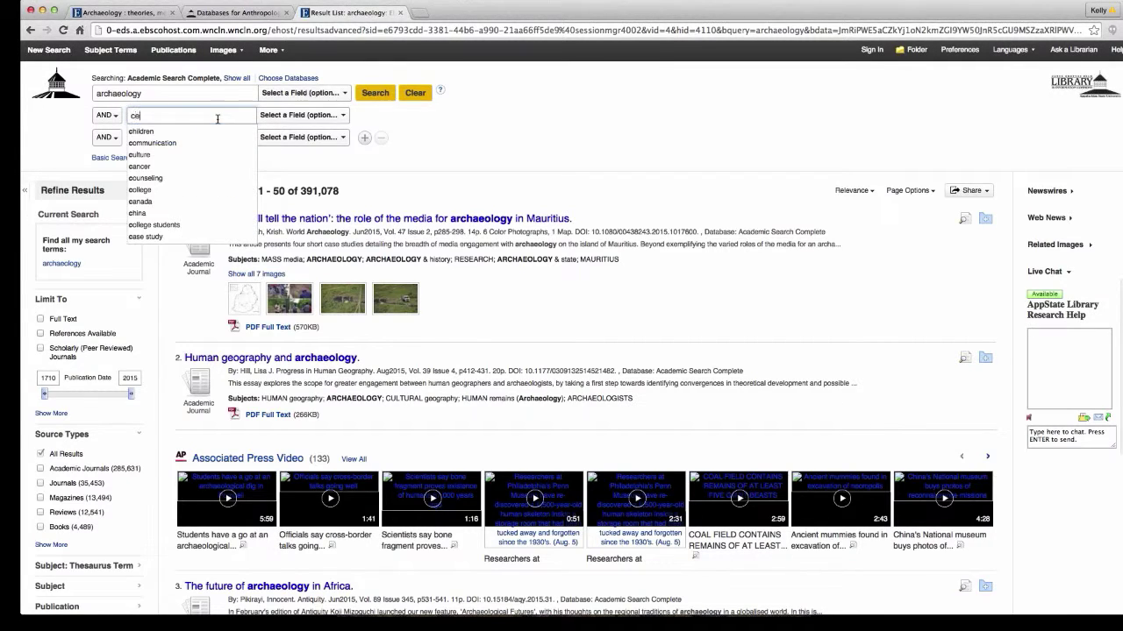
{"action": "type", "text": "met"}
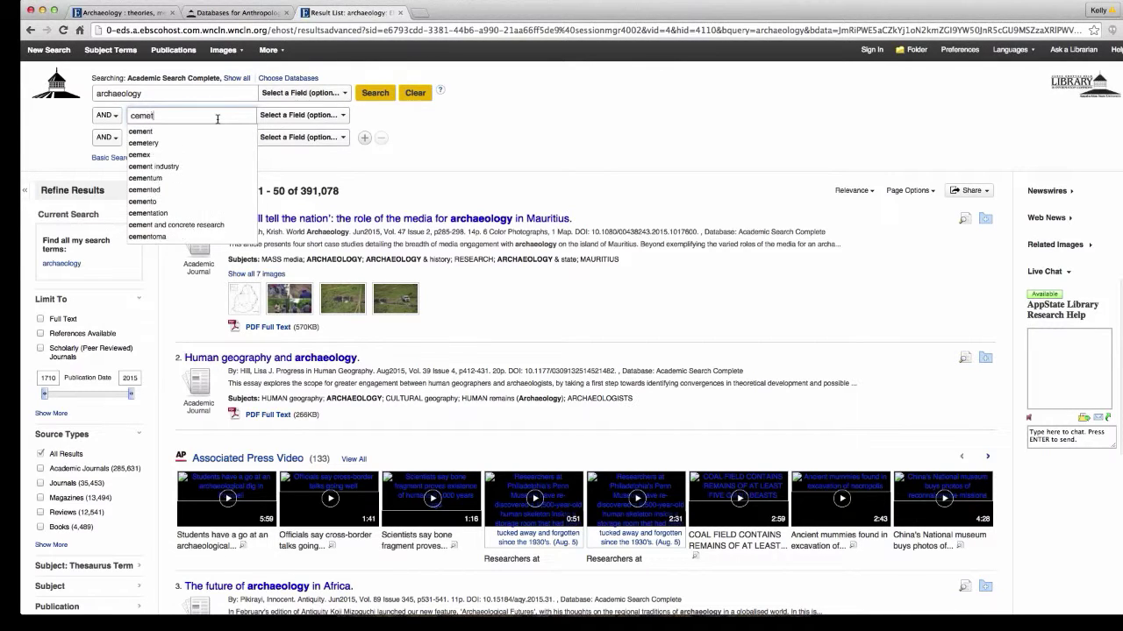
{"action": "type", "text": "aries"}
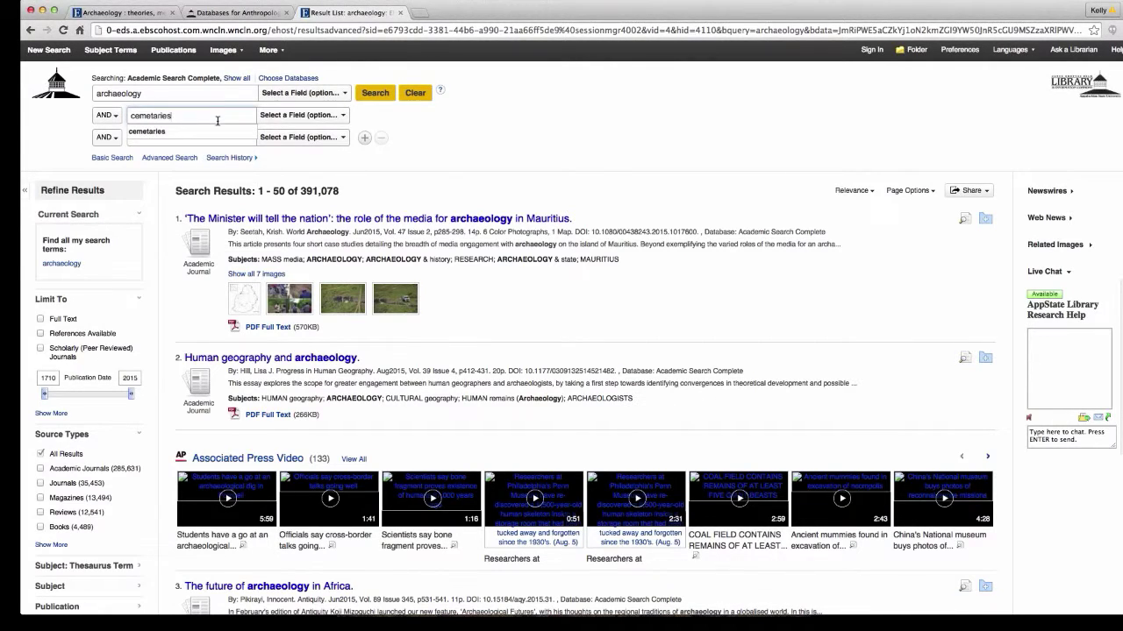
Search archaeology AND cemetaries, then enter 'United States' as a third term.
{"action": "left_click", "coordinate": [187, 134]}
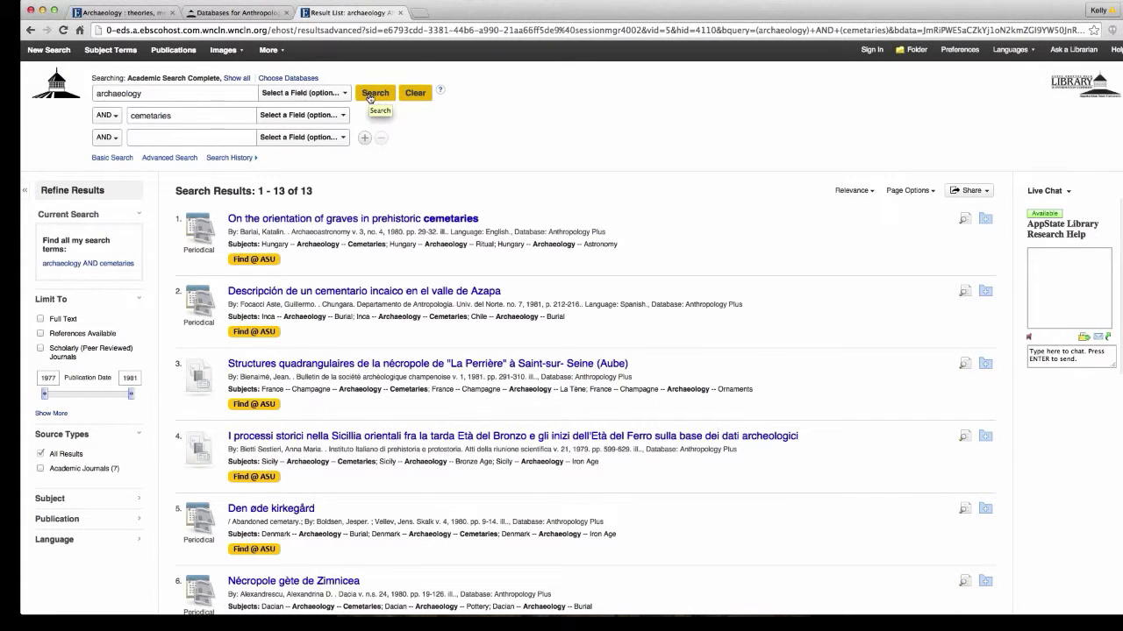
{"action": "left_click", "coordinate": [213, 140]}
{"action": "type", "text": "United Sta"}
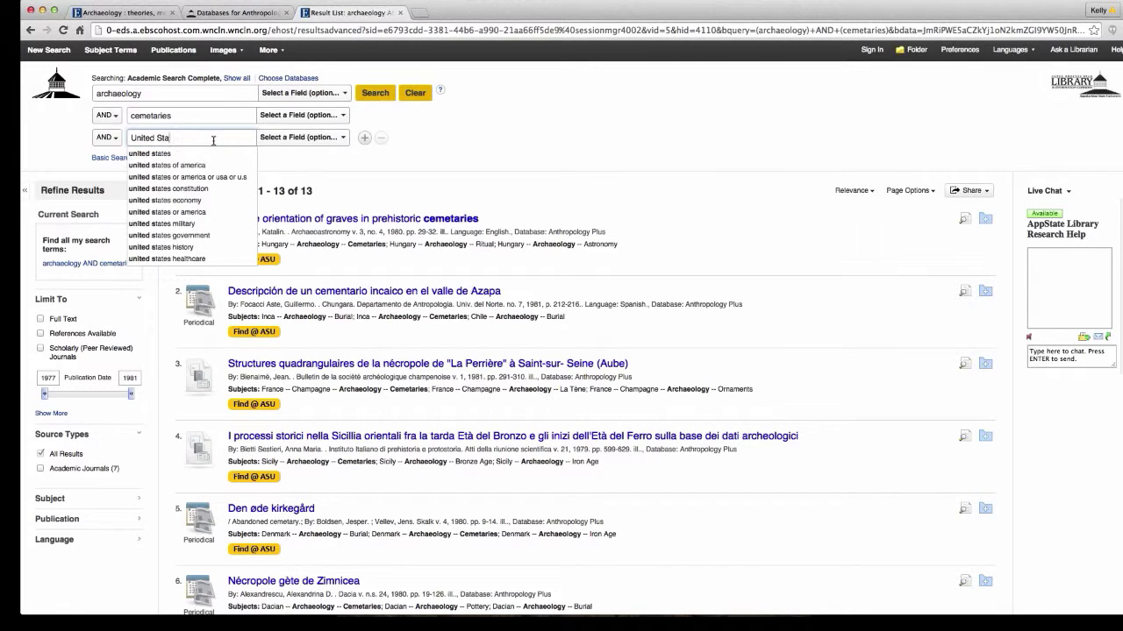
{"action": "type", "text": "tes"}
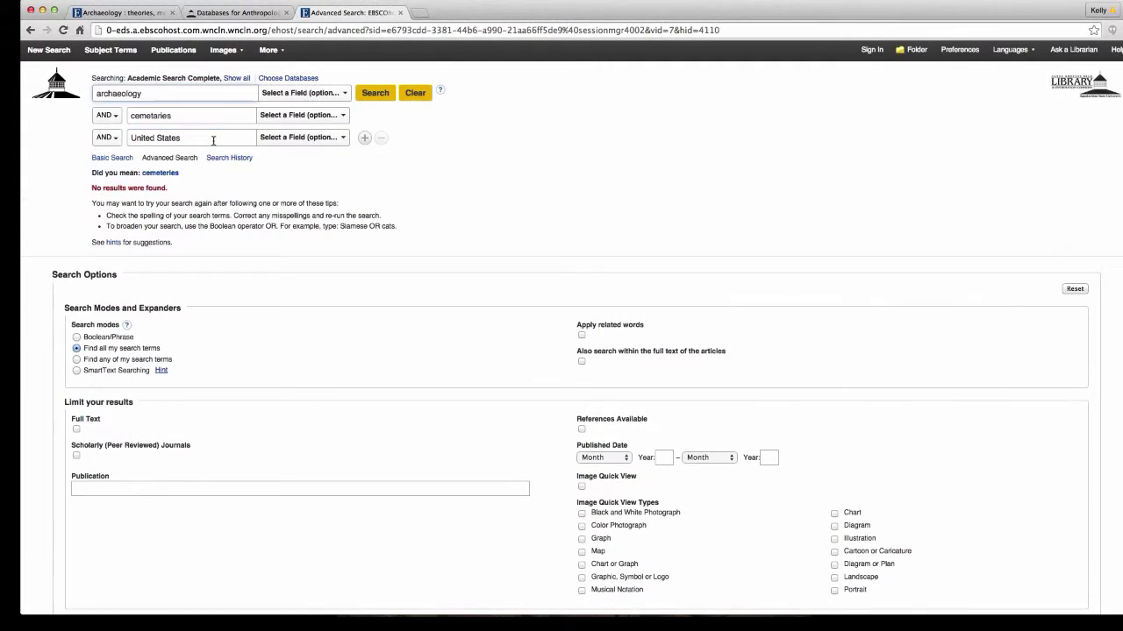
Rerun the search as cemeteries AND archaeology AND United States, returning 207 results.
{"action": "left_click", "coordinate": [168, 175]}
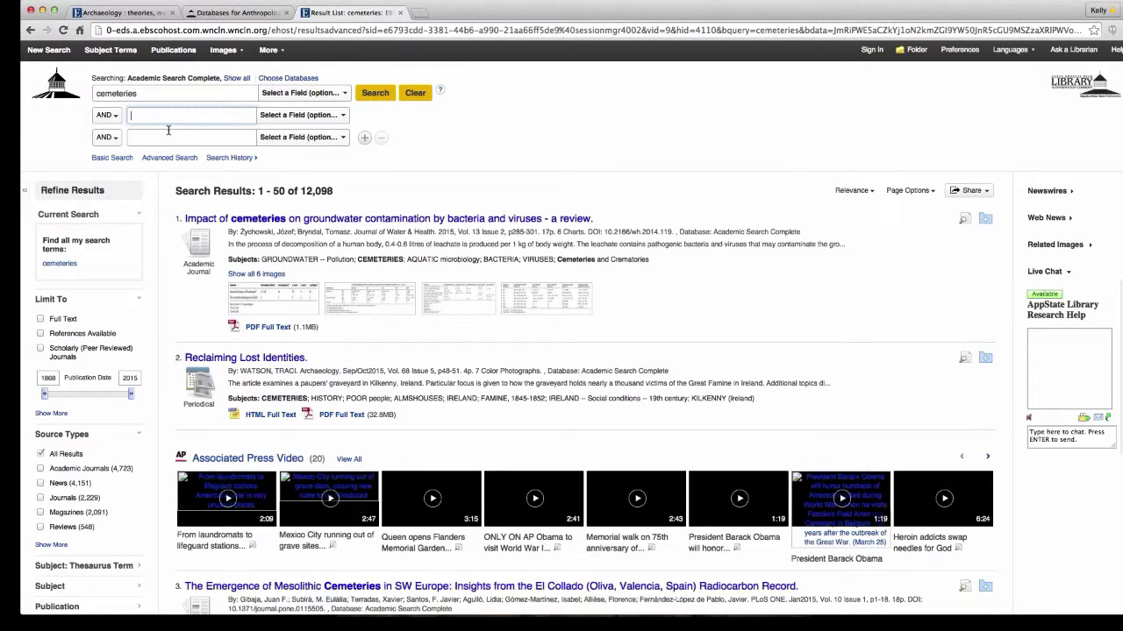
{"action": "type", "text": "archaeology"}
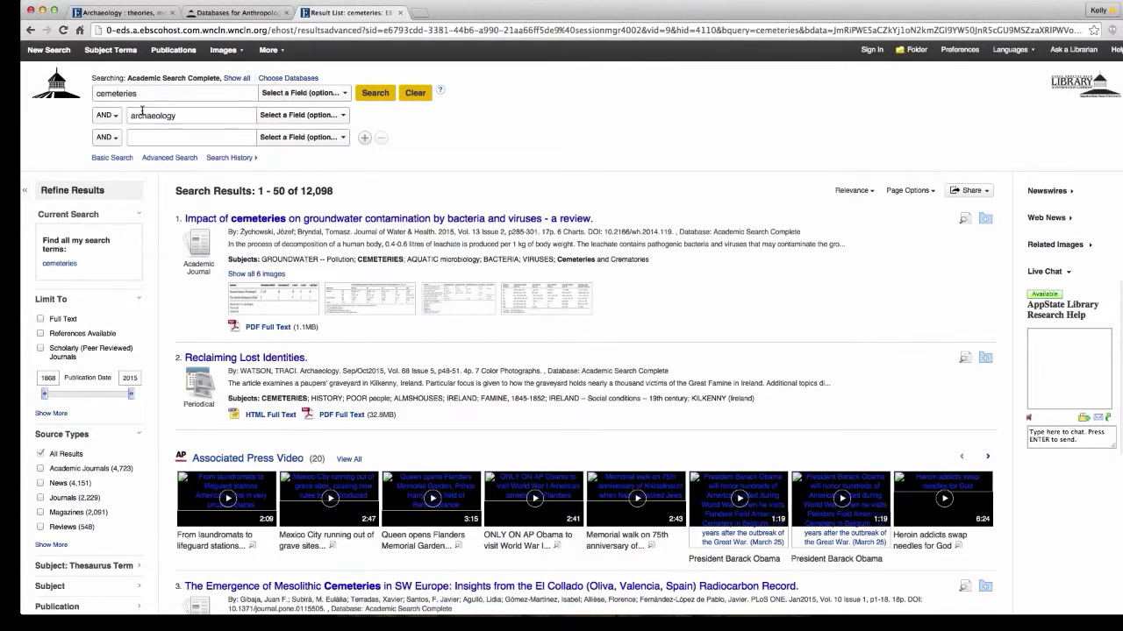
{"action": "left_click", "coordinate": [205, 138]}
{"action": "type", "text": "Uni"}
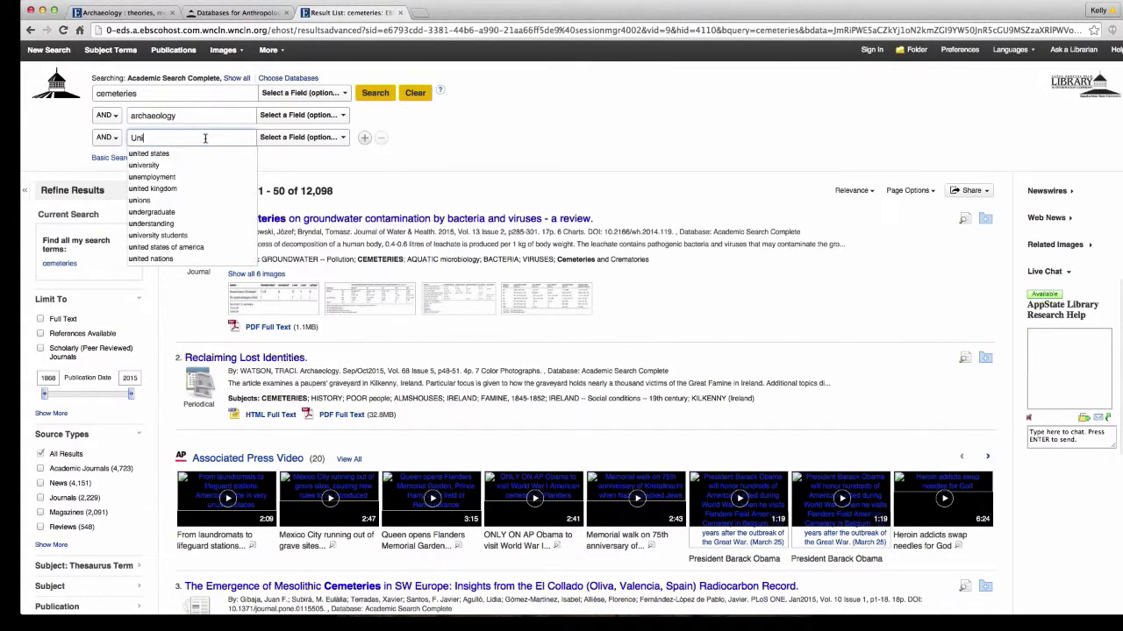
{"action": "type", "text": "ted States"}
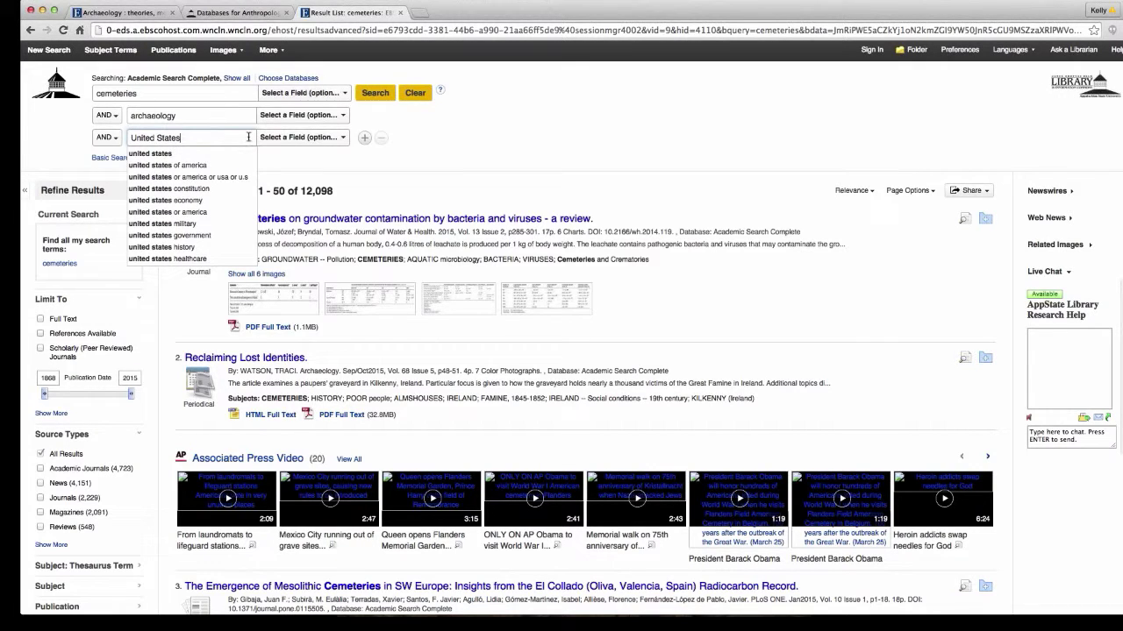
{"action": "key", "text": "Return"}
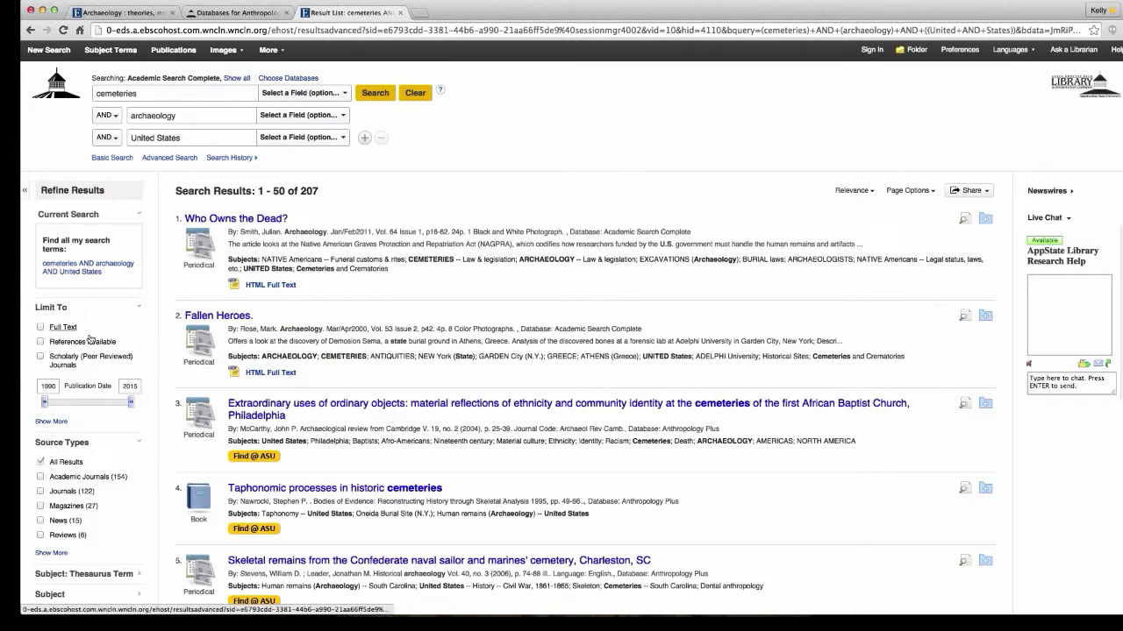
Limit results to Full Text and Scholarly (Peer Reviewed) Journals, leaving 104, and browse them.
{"action": "left_click", "coordinate": [40, 328]}
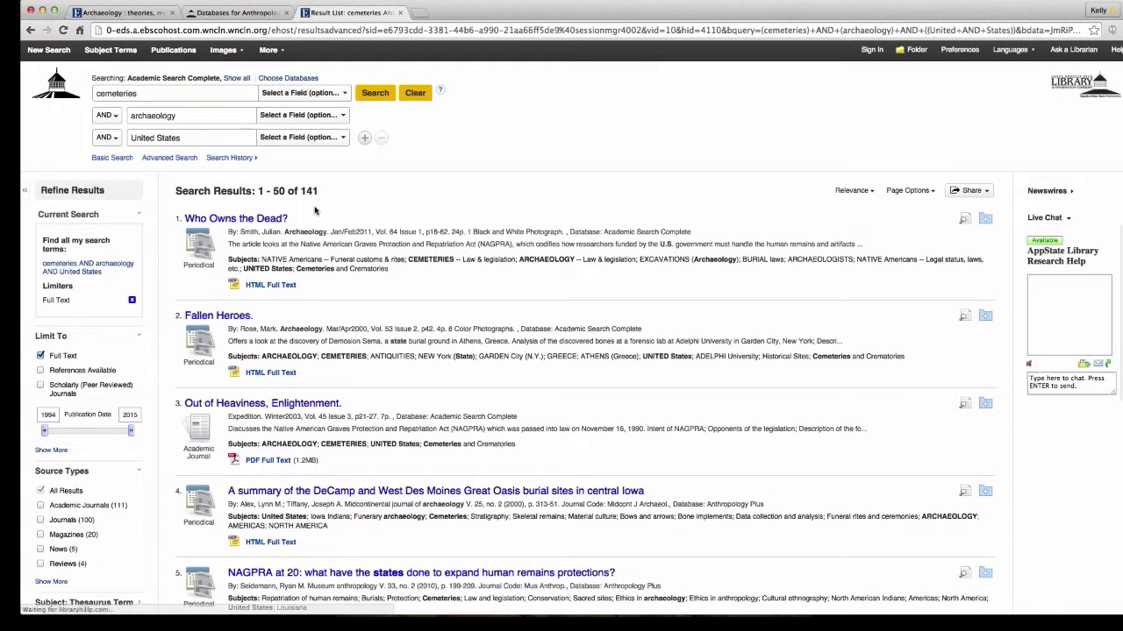
{"action": "left_click", "coordinate": [40, 387]}
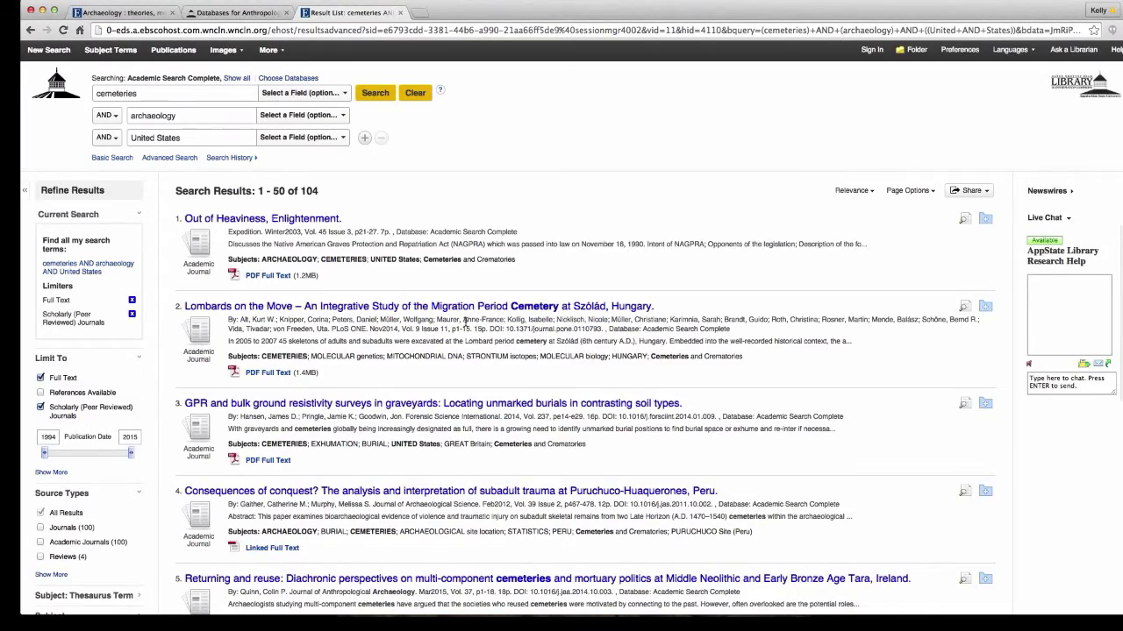
{"action": "scroll", "coordinate": [466, 321], "scroll_direction": "down", "scroll_amount": 1}
{"action": "scroll", "coordinate": [466, 321], "scroll_direction": "down", "scroll_amount": 6}
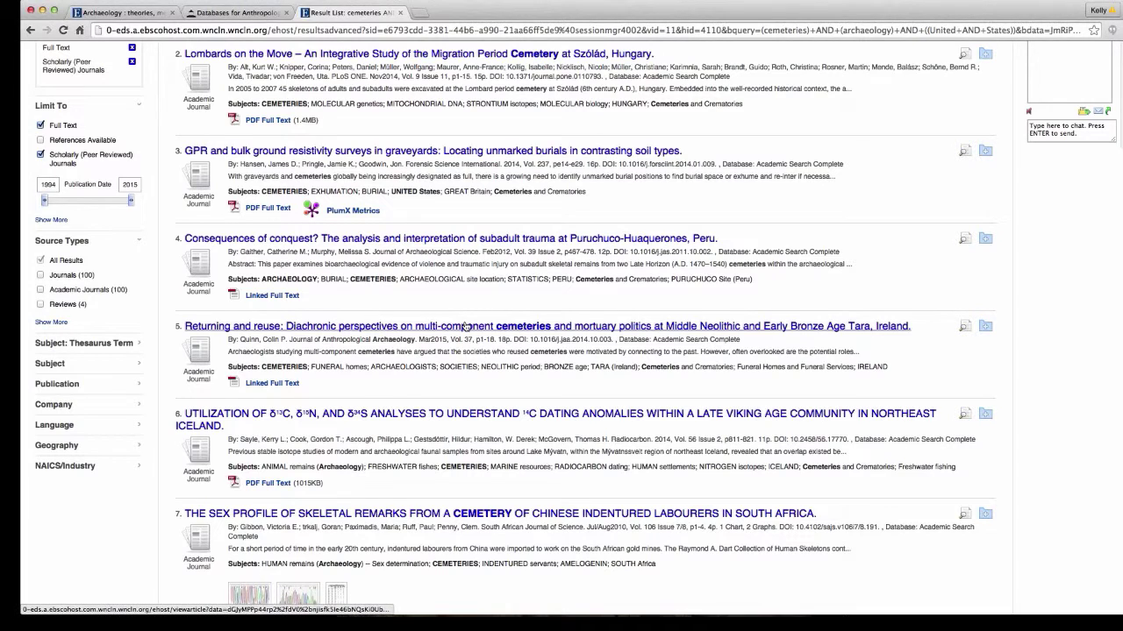
{"action": "scroll", "coordinate": [466, 326], "scroll_direction": "down", "scroll_amount": 3}
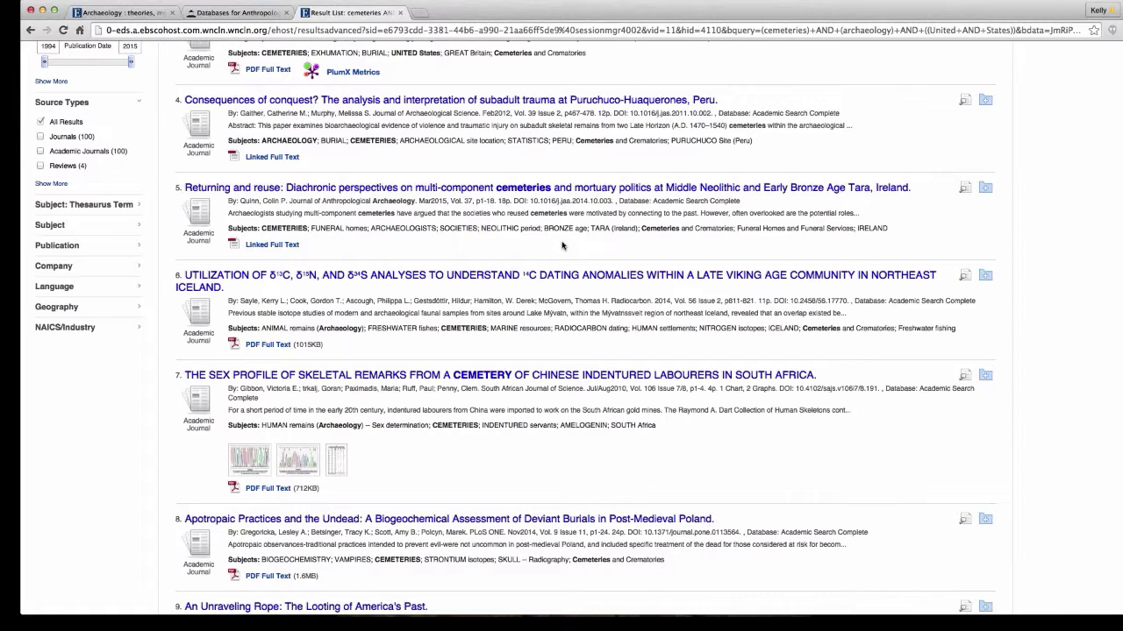
{"action": "scroll", "coordinate": [562, 246], "scroll_direction": "down", "scroll_amount": 2}
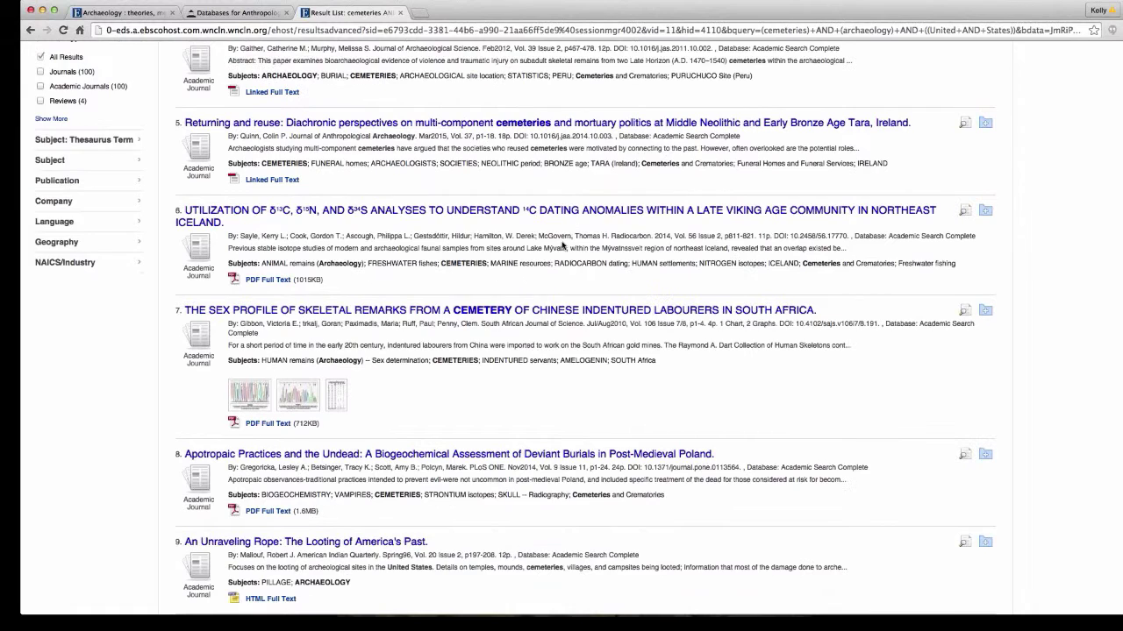
{"action": "scroll", "coordinate": [563, 287], "scroll_direction": "up", "scroll_amount": 10}
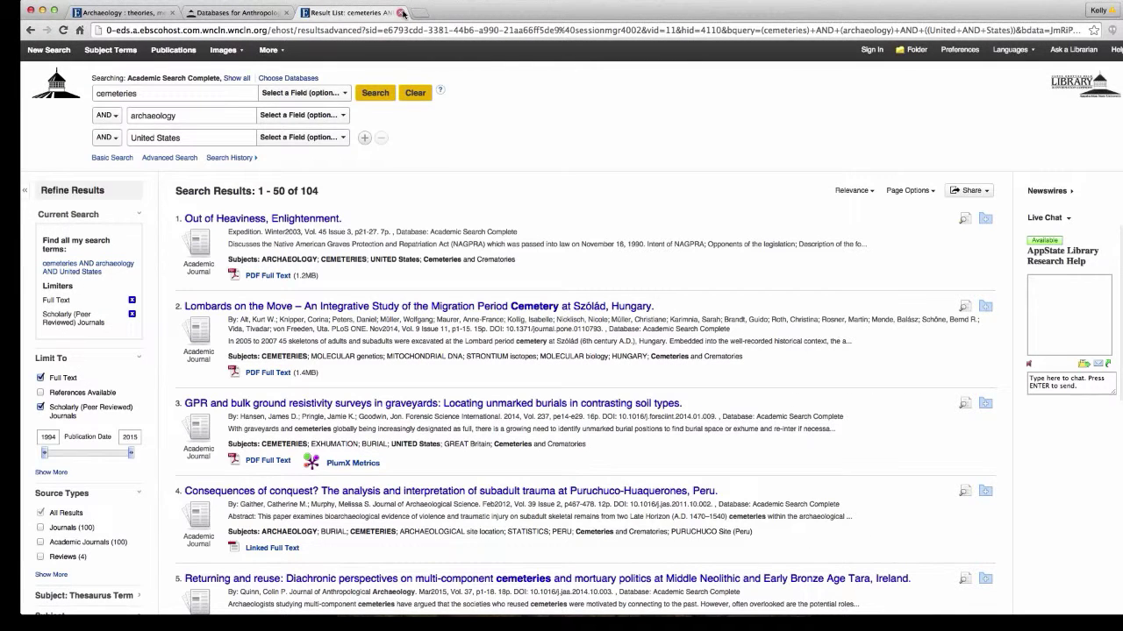
Close the EBSCOhost tab and run an APPsearch for 'archaeology' from the library home page.
{"action": "left_click", "coordinate": [400, 12]}
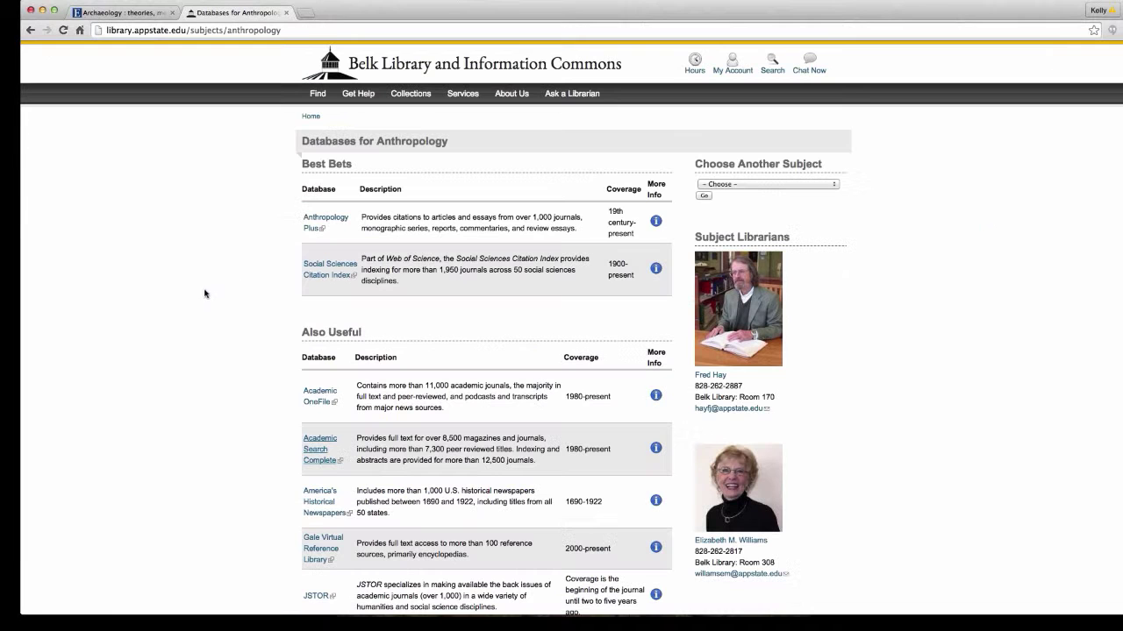
{"action": "left_click", "coordinate": [331, 63]}
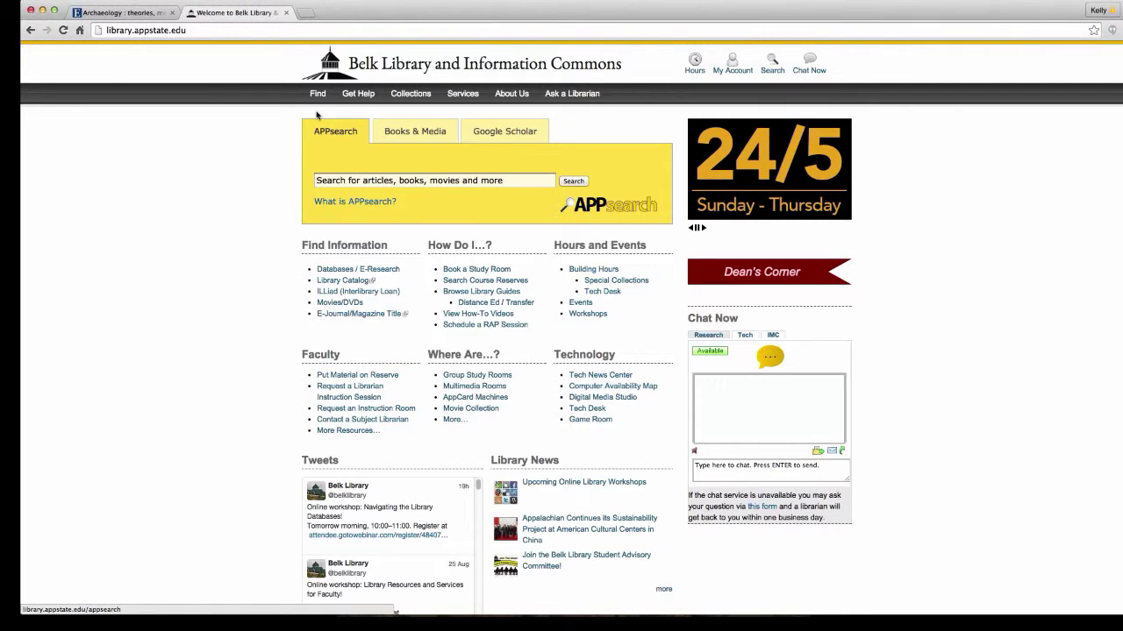
{"action": "left_click", "coordinate": [373, 182]}
{"action": "type", "text": "a"}
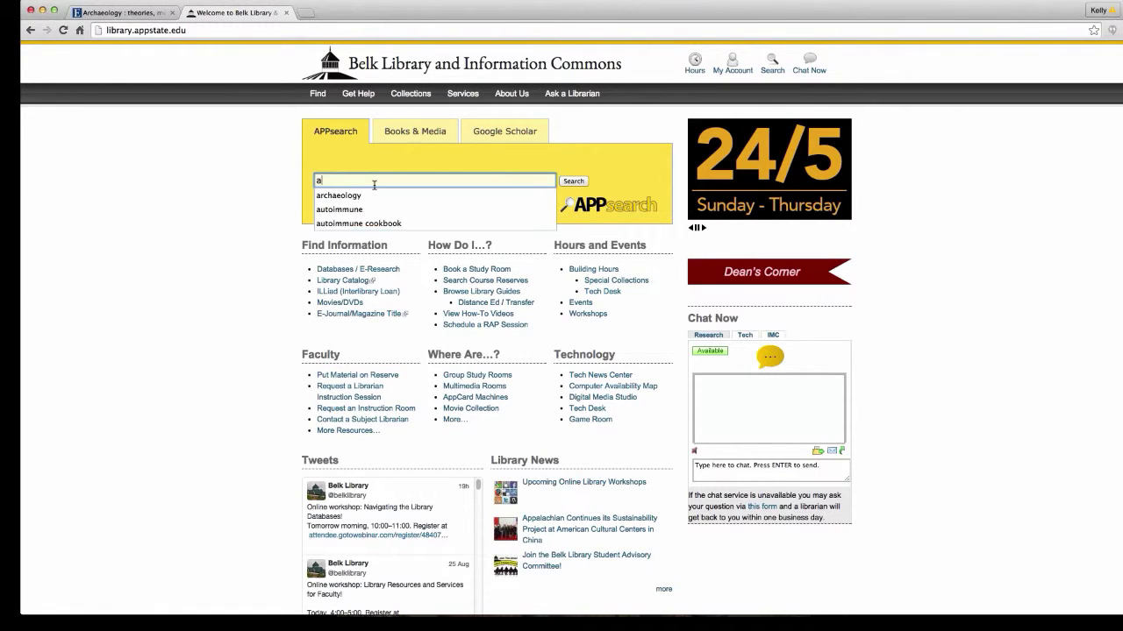
{"action": "type", "text": "rchaeology"}
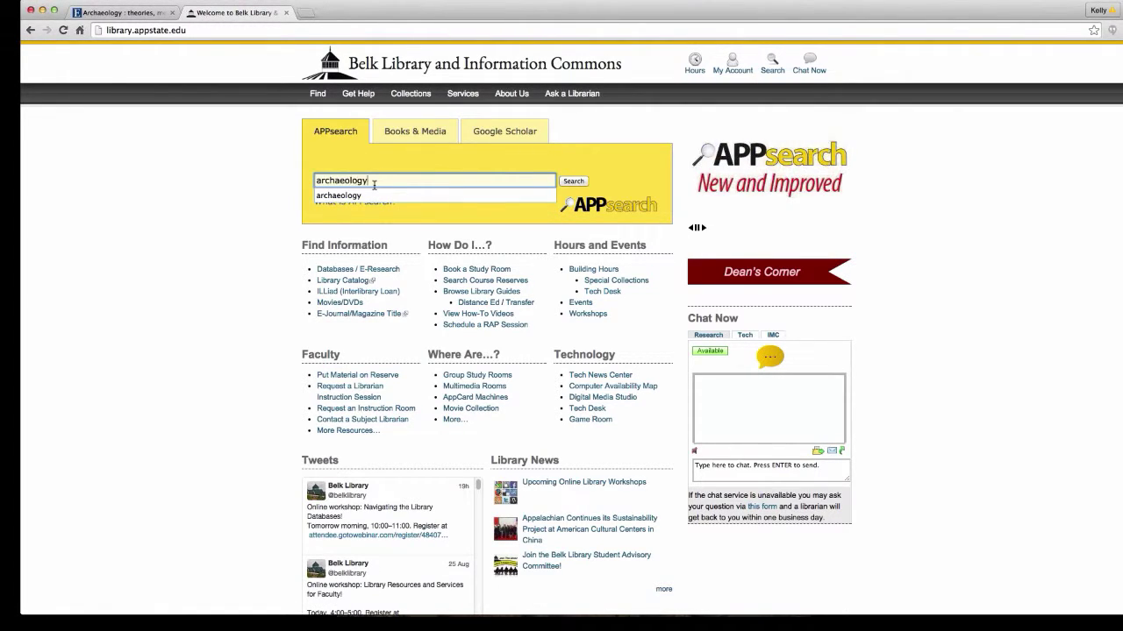
{"action": "key", "text": "Return"}
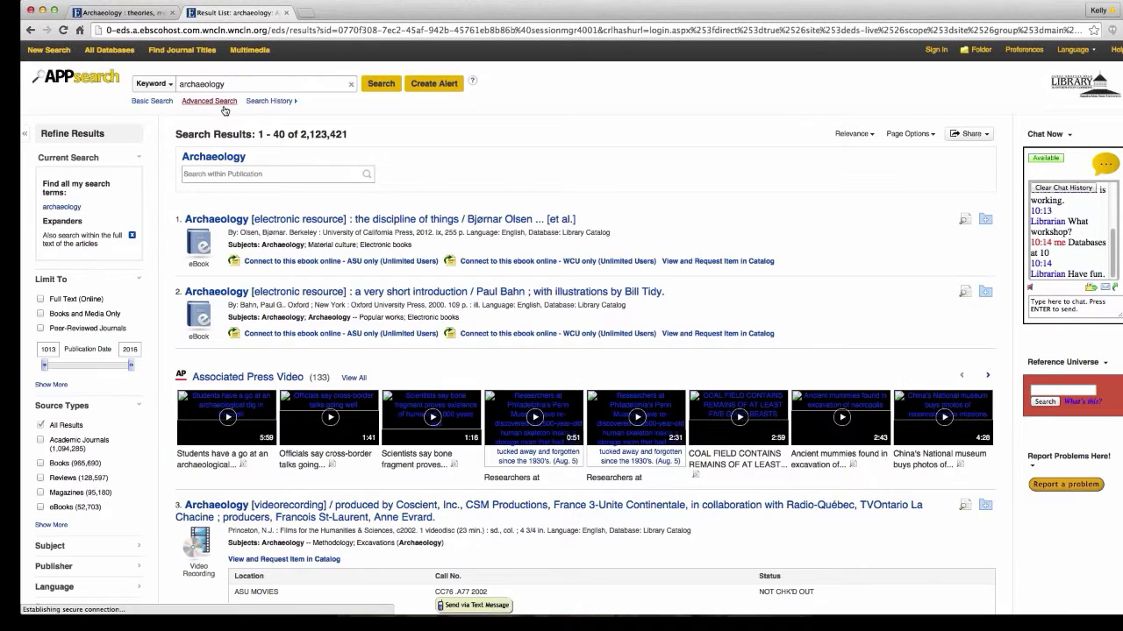
Run an APPsearch advanced search for archaeology, cemetaries and 'Unites States'.
{"action": "left_click", "coordinate": [224, 106]}
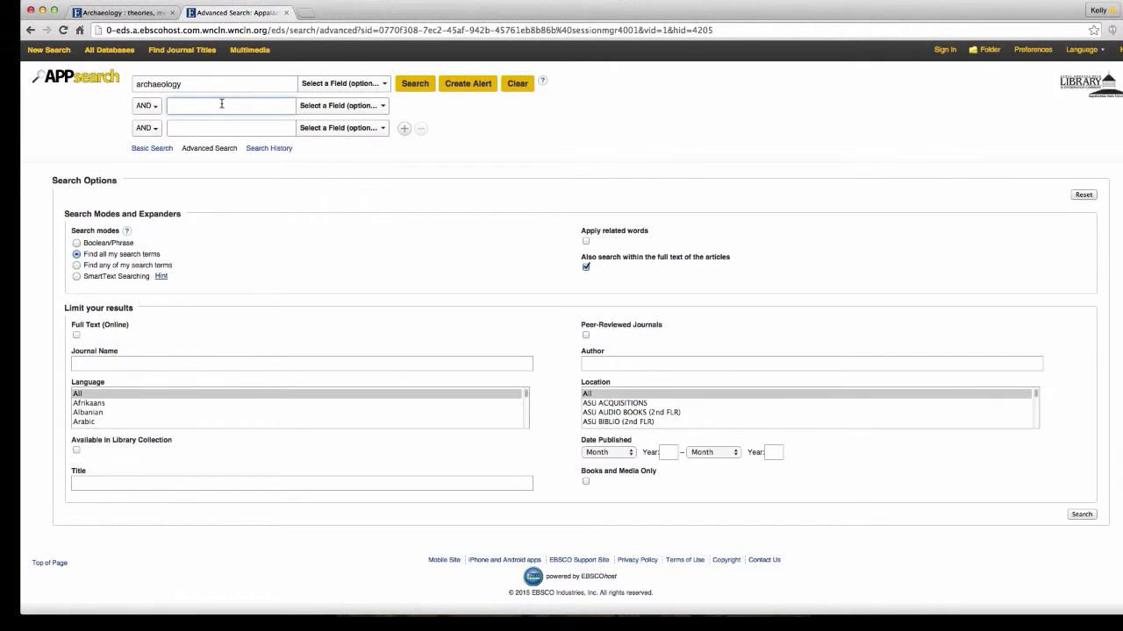
{"action": "type", "text": "ceme"}
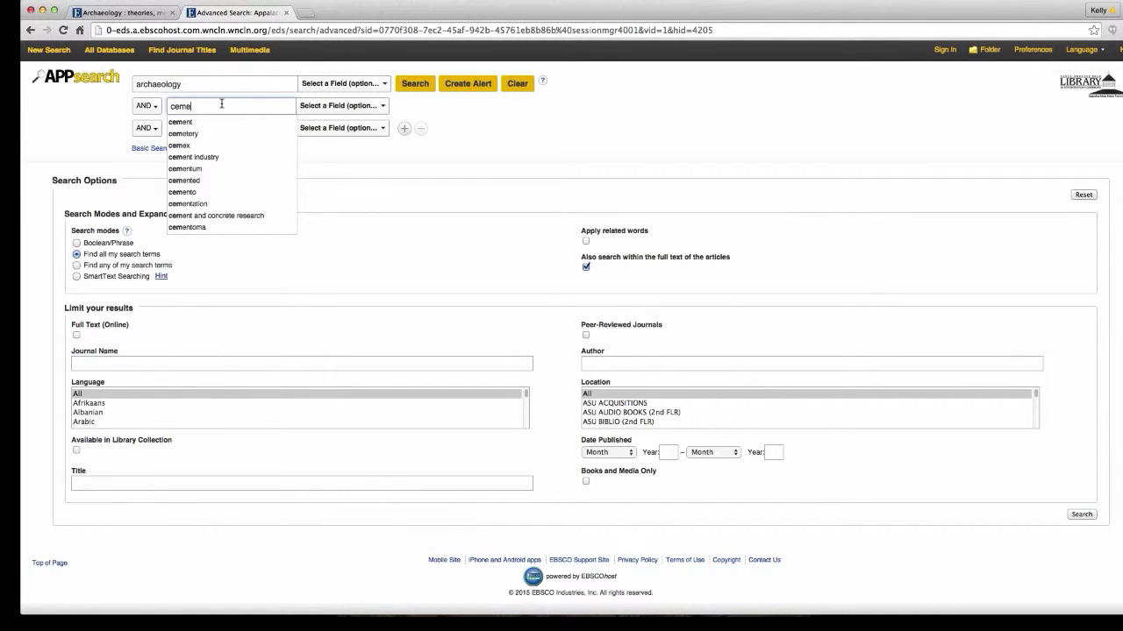
{"action": "type", "text": "ntaries"}
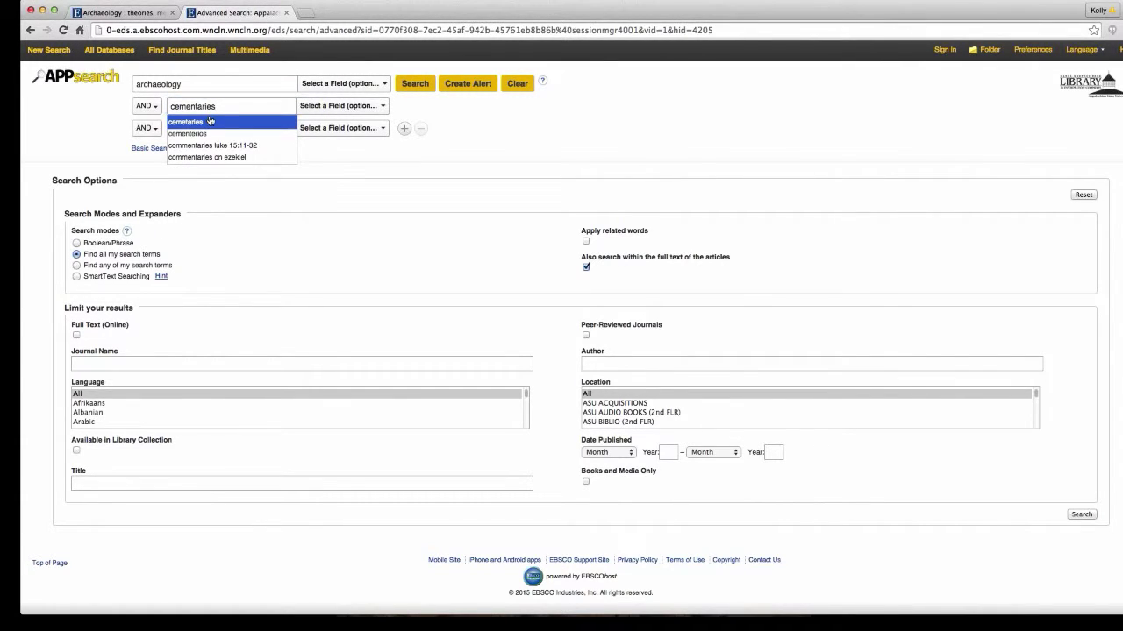
{"action": "left_click", "coordinate": [209, 121]}
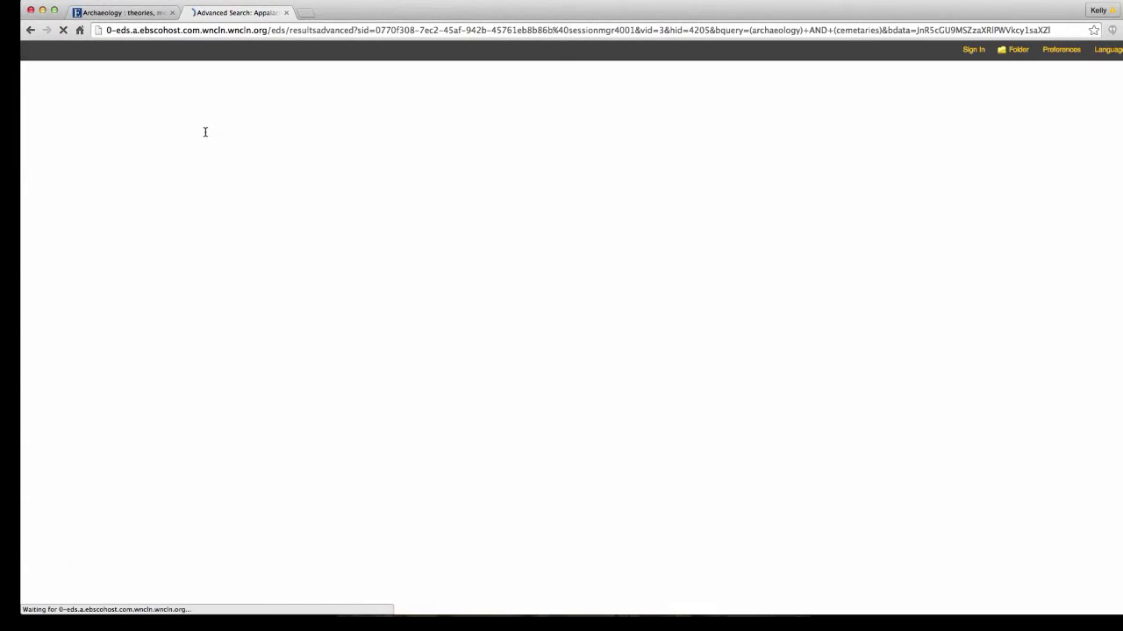
{"action": "left_click", "coordinate": [205, 132]}
{"action": "type", "text": "U"}
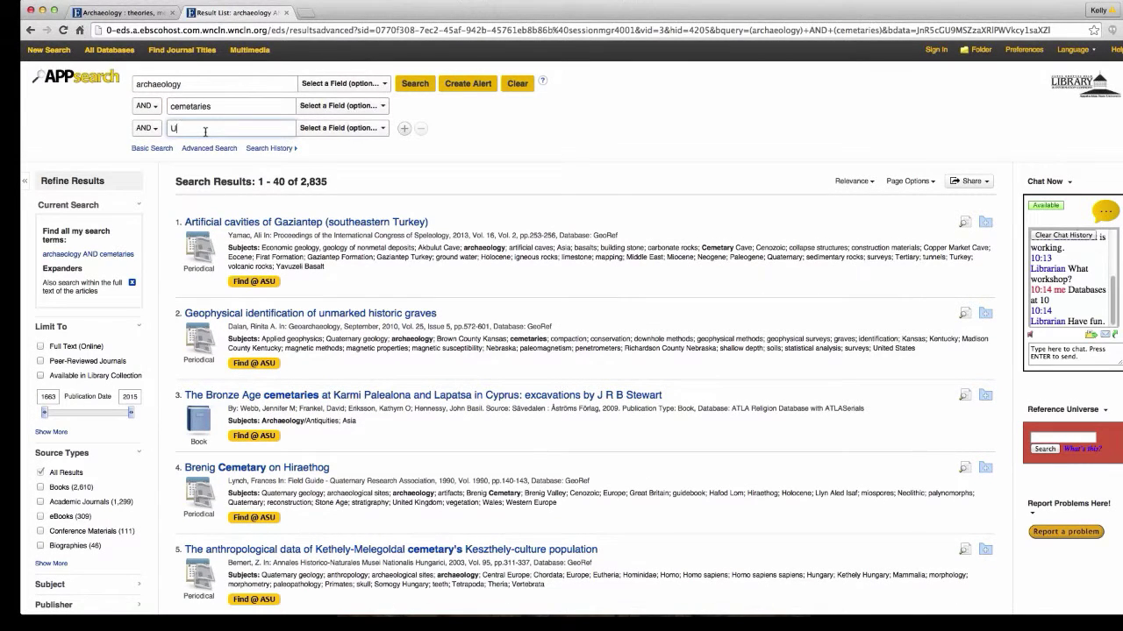
{"action": "type", "text": "nites States"}
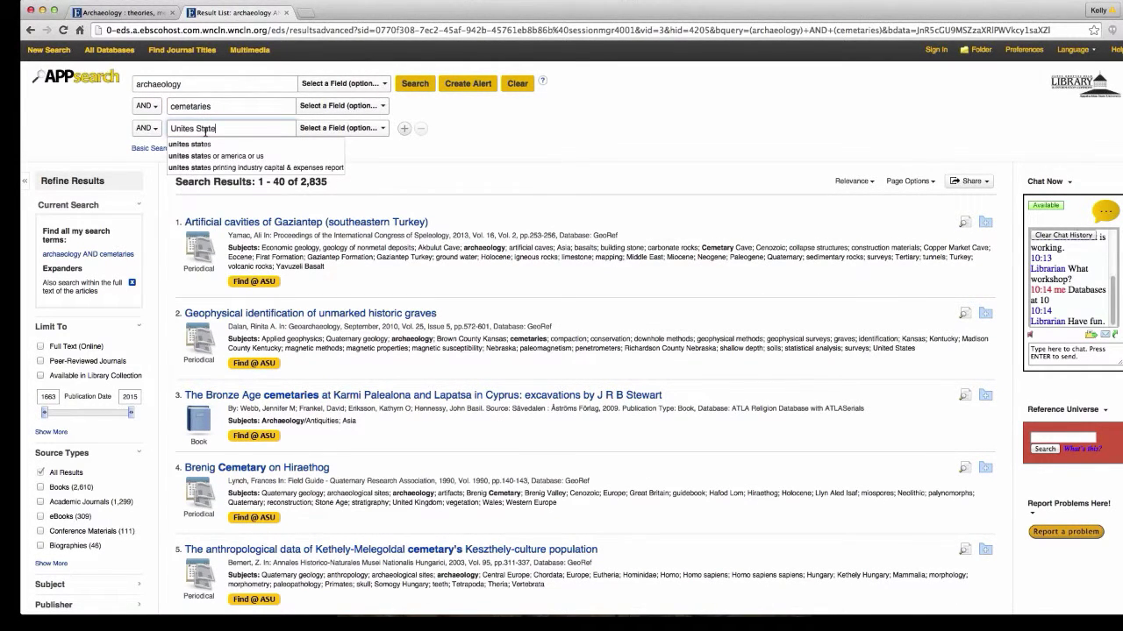
{"action": "left_click", "coordinate": [413, 84]}
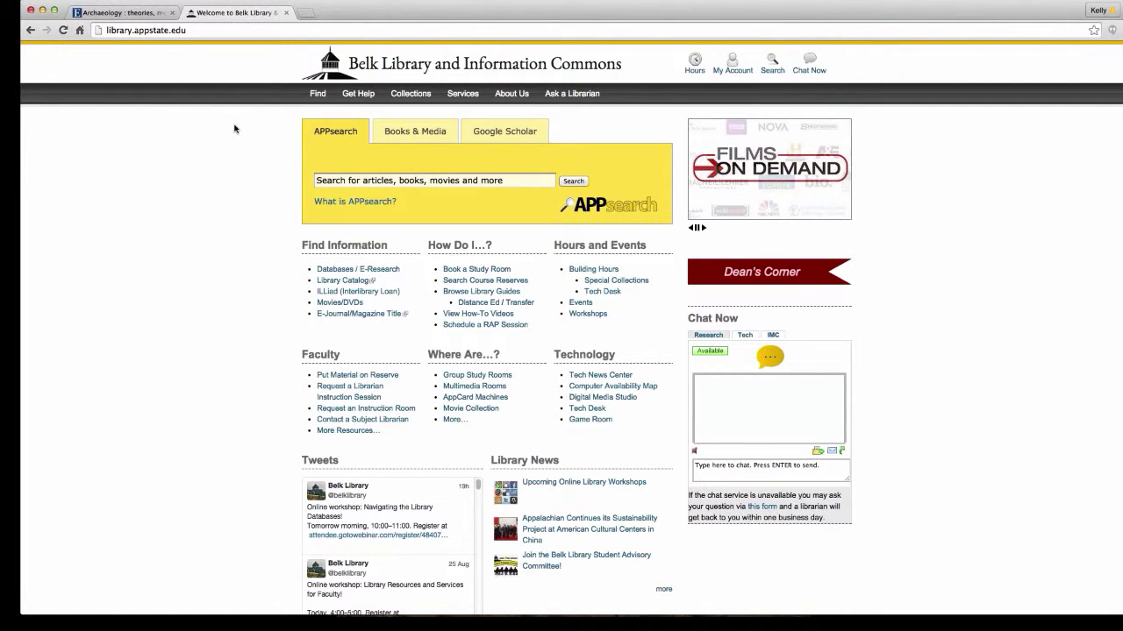
Open the How-to Video Tutorials page from the Get Help menu.
{"action": "mouse_move", "coordinate": [353, 98]}
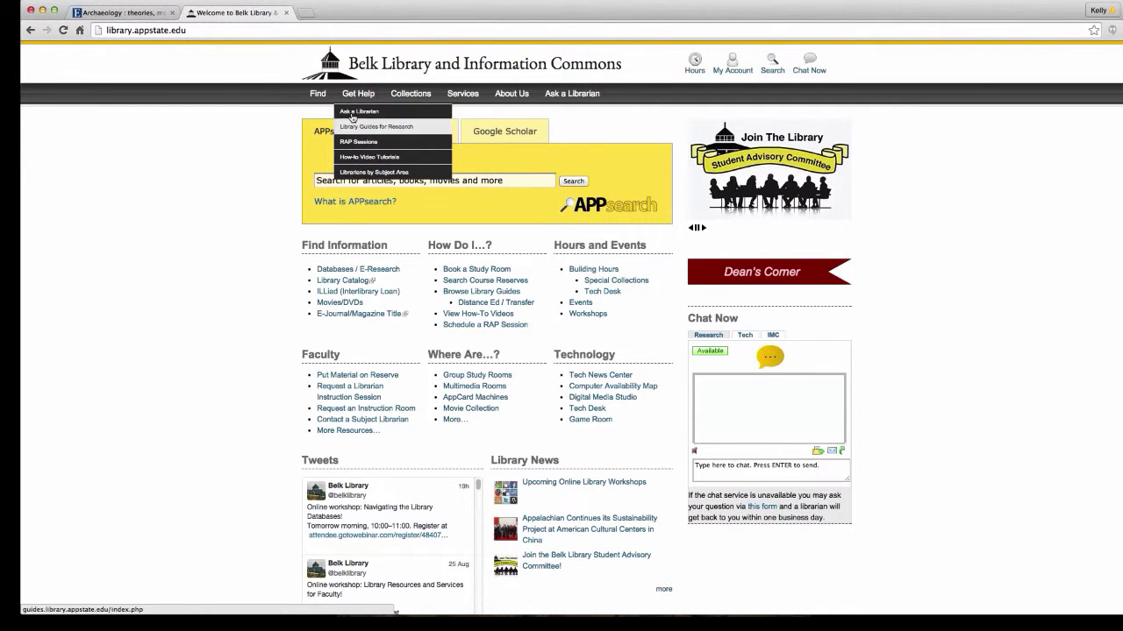
{"action": "left_click", "coordinate": [405, 159]}
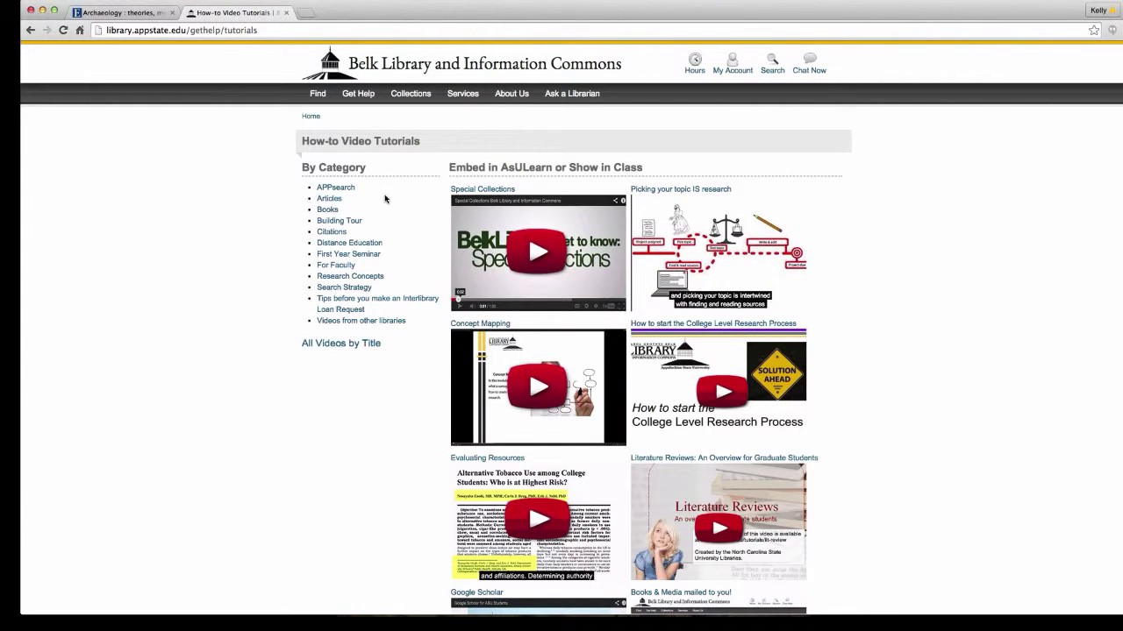
{"action": "scroll", "coordinate": [383, 210], "scroll_direction": "down", "scroll_amount": 1}
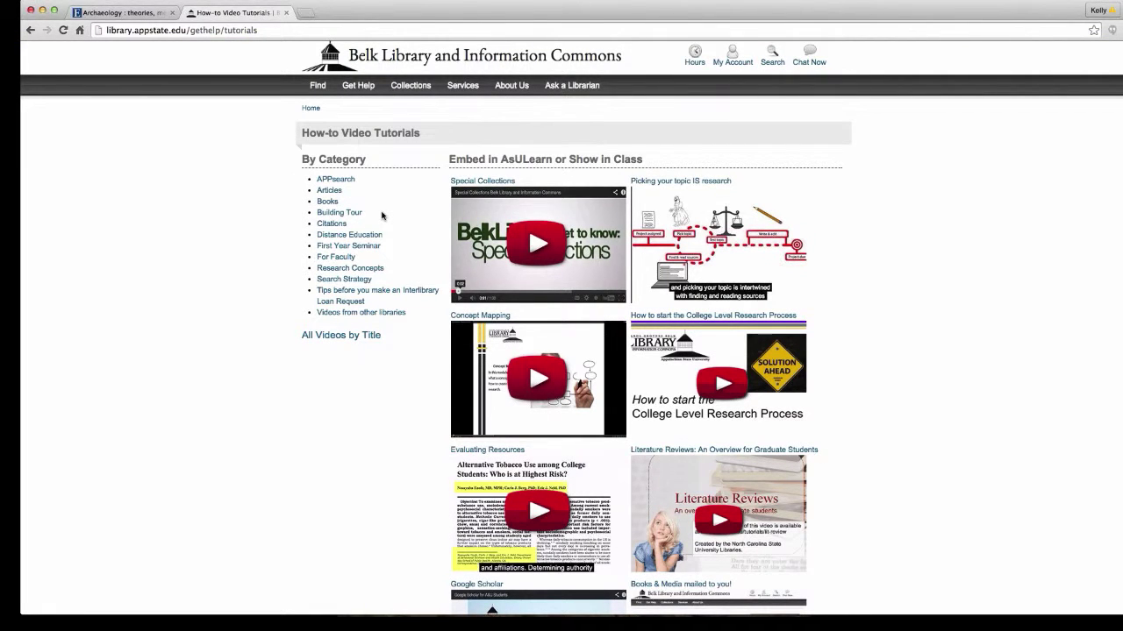
List all tutorial videos by title, then go back to the tutorials page.
{"action": "left_click", "coordinate": [353, 335]}
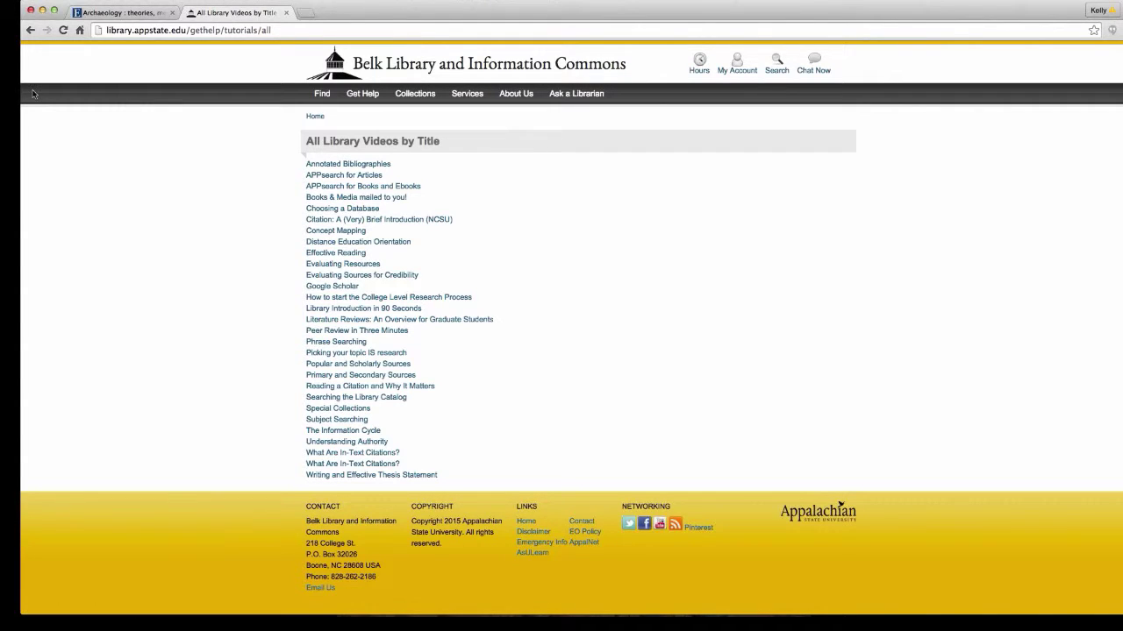
{"action": "left_click", "coordinate": [31, 31]}
{"action": "left_click", "coordinate": [30, 32]}
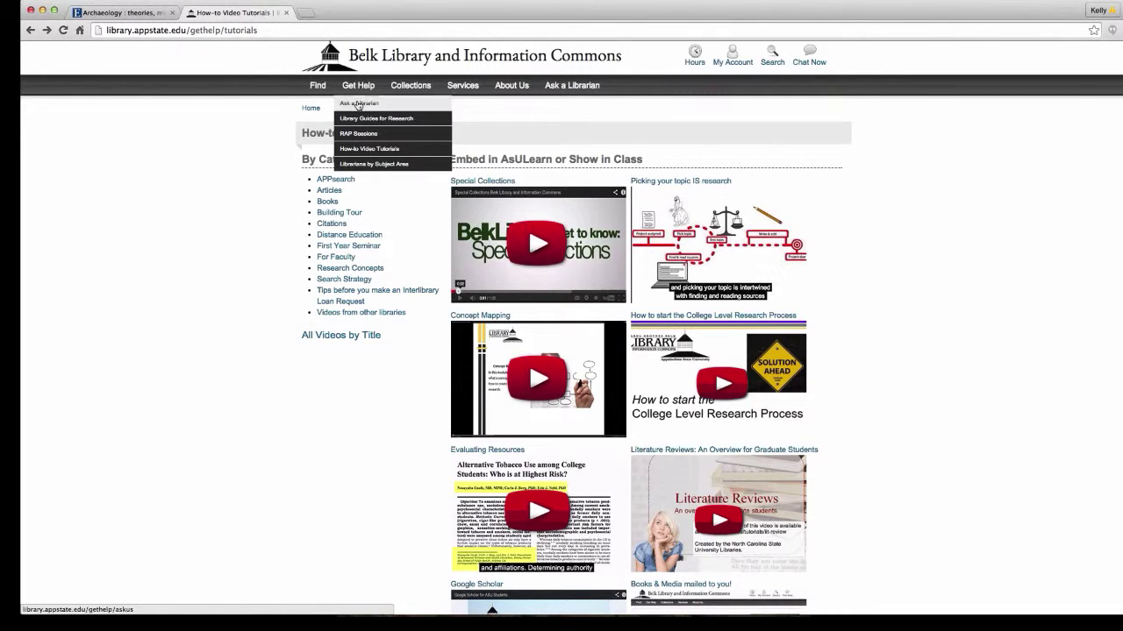
Go from Ask a Librarian to the RAP sessions page and scroll through the Request a RAP Session form.
{"action": "left_click", "coordinate": [357, 105]}
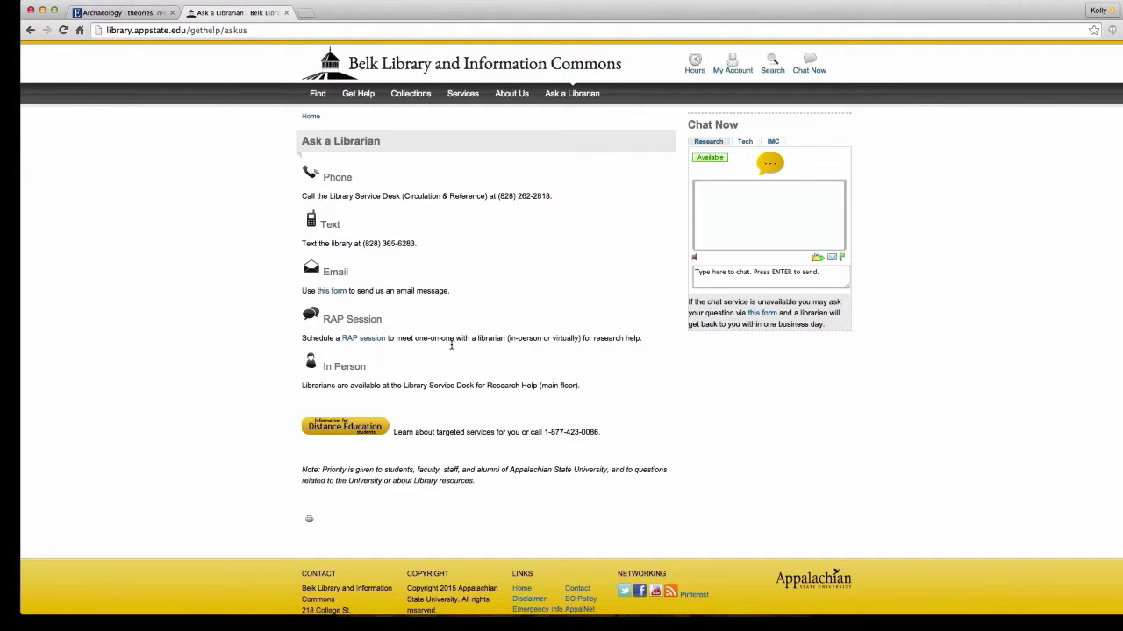
{"action": "left_click", "coordinate": [352, 338]}
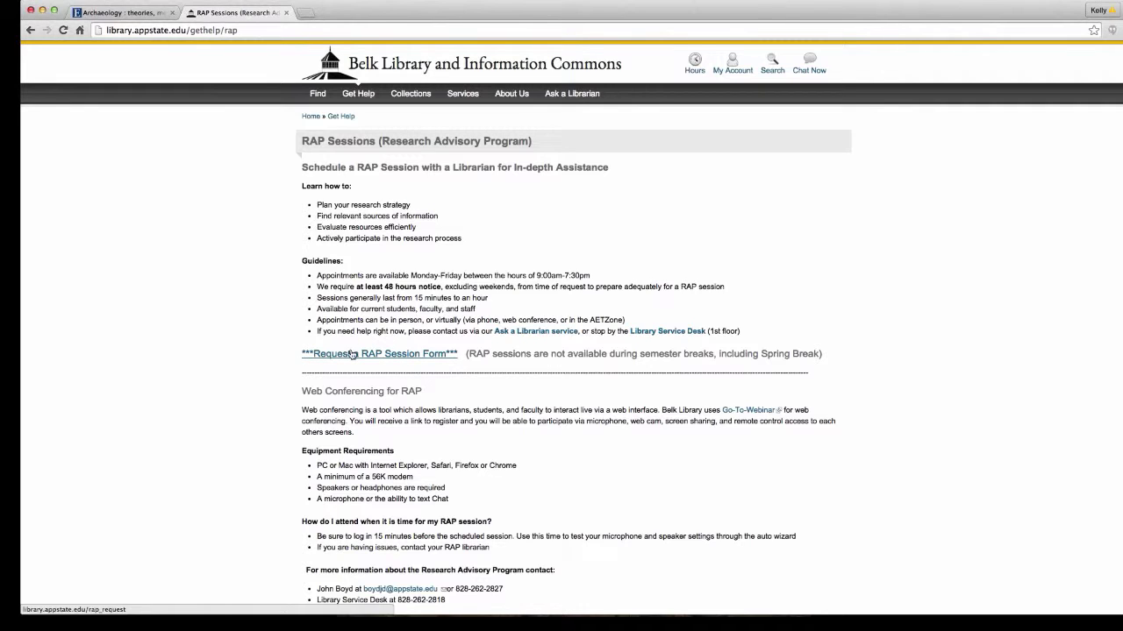
{"action": "left_click", "coordinate": [351, 353]}
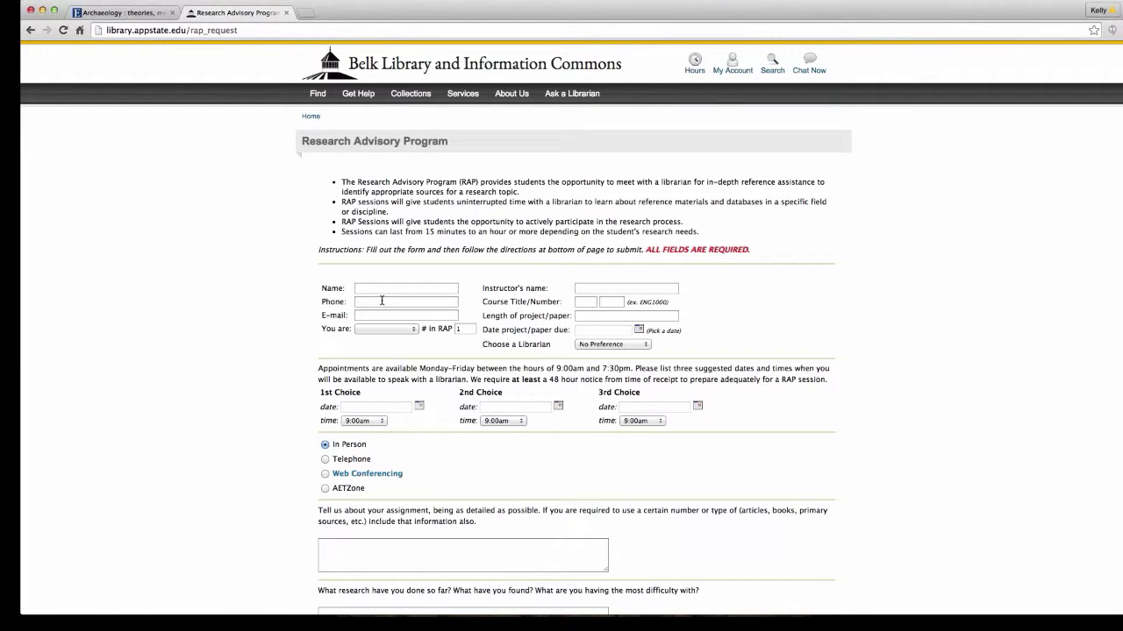
{"action": "scroll", "coordinate": [382, 331], "scroll_direction": "down", "scroll_amount": 2}
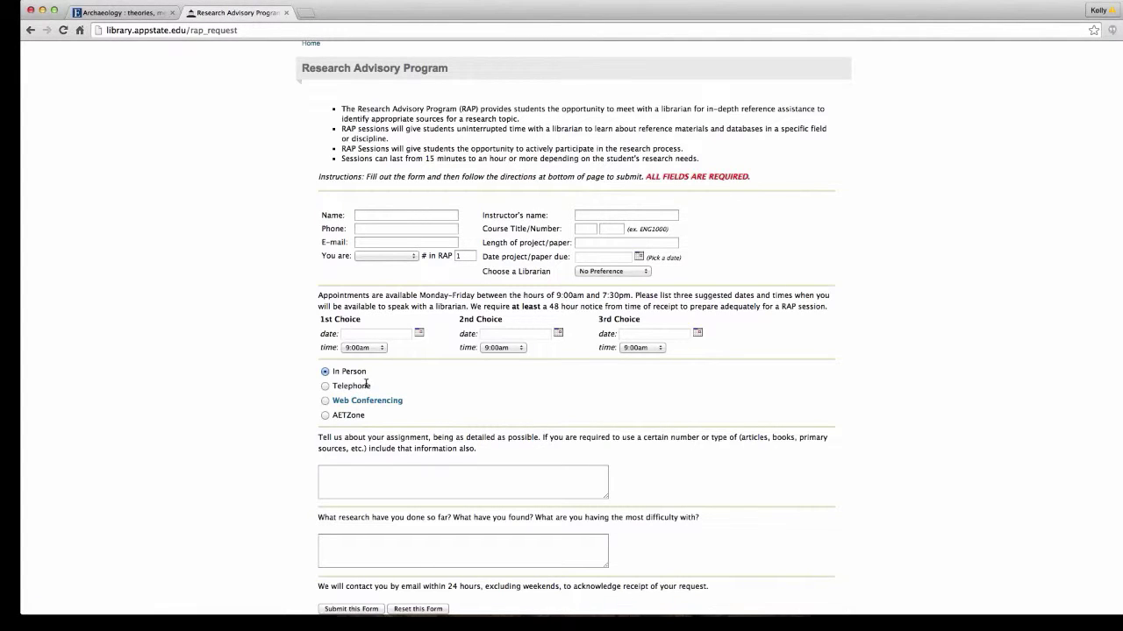
{"action": "scroll", "coordinate": [556, 405], "scroll_direction": "down", "scroll_amount": 3}
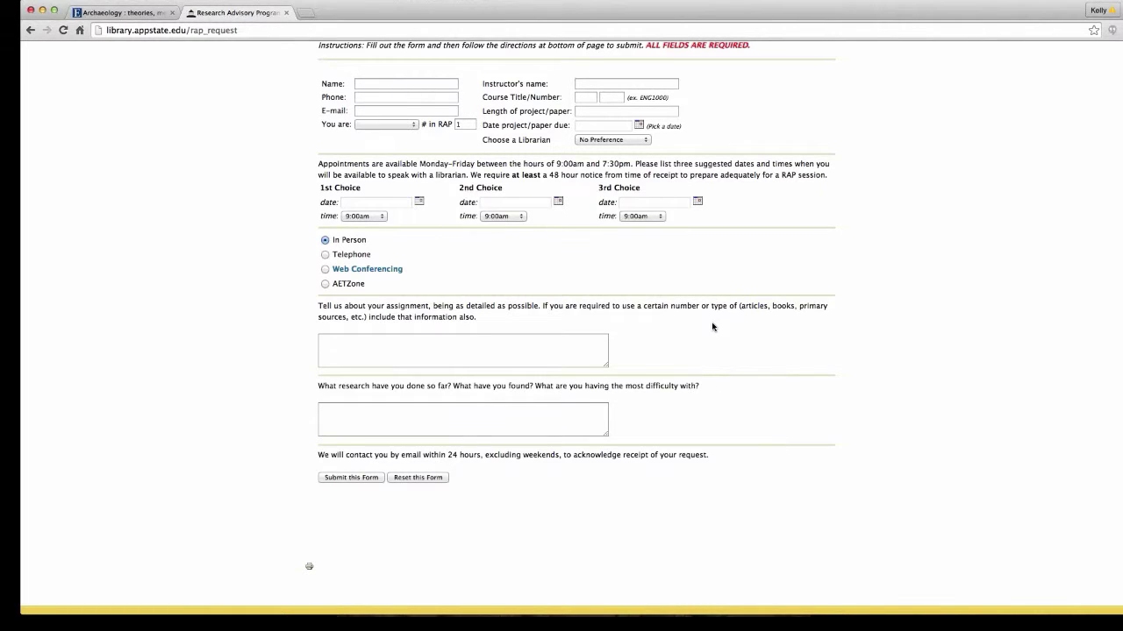
{"action": "scroll", "coordinate": [712, 327], "scroll_direction": "up", "scroll_amount": 5}
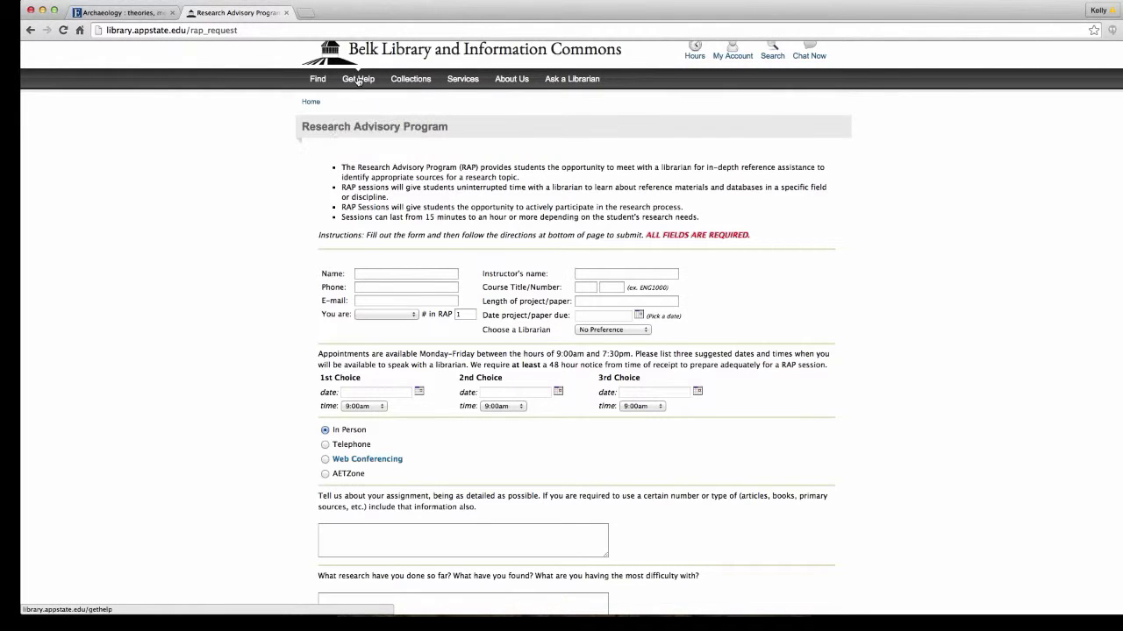
View Librarians by Subject Area, then return home via the Belk Library logo.
{"action": "mouse_move", "coordinate": [358, 81]}
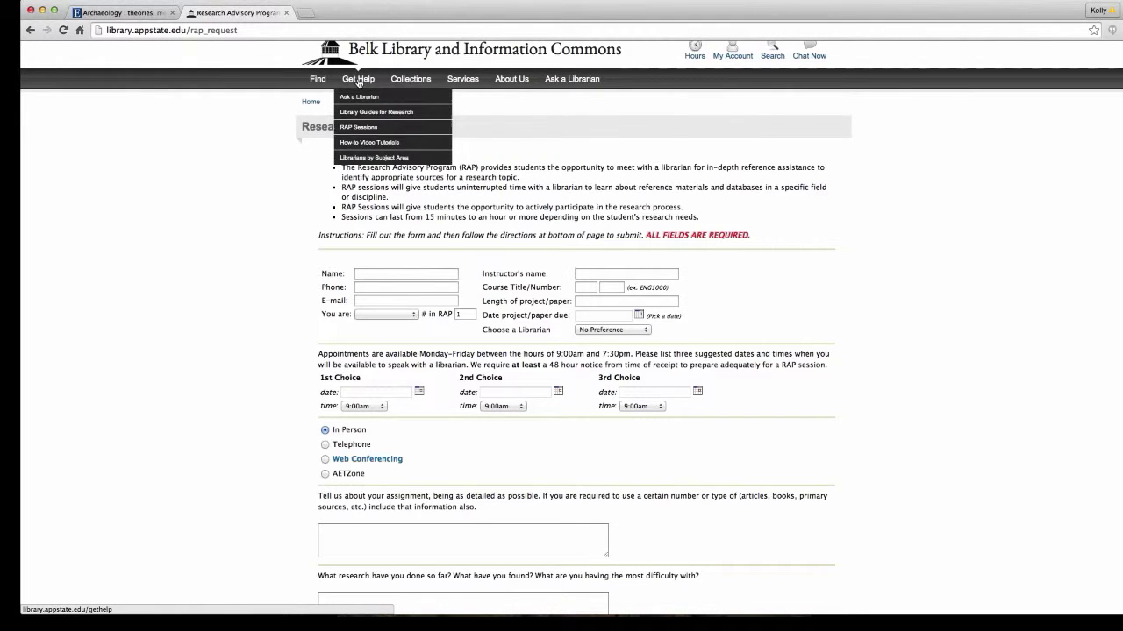
{"action": "left_click", "coordinate": [364, 153]}
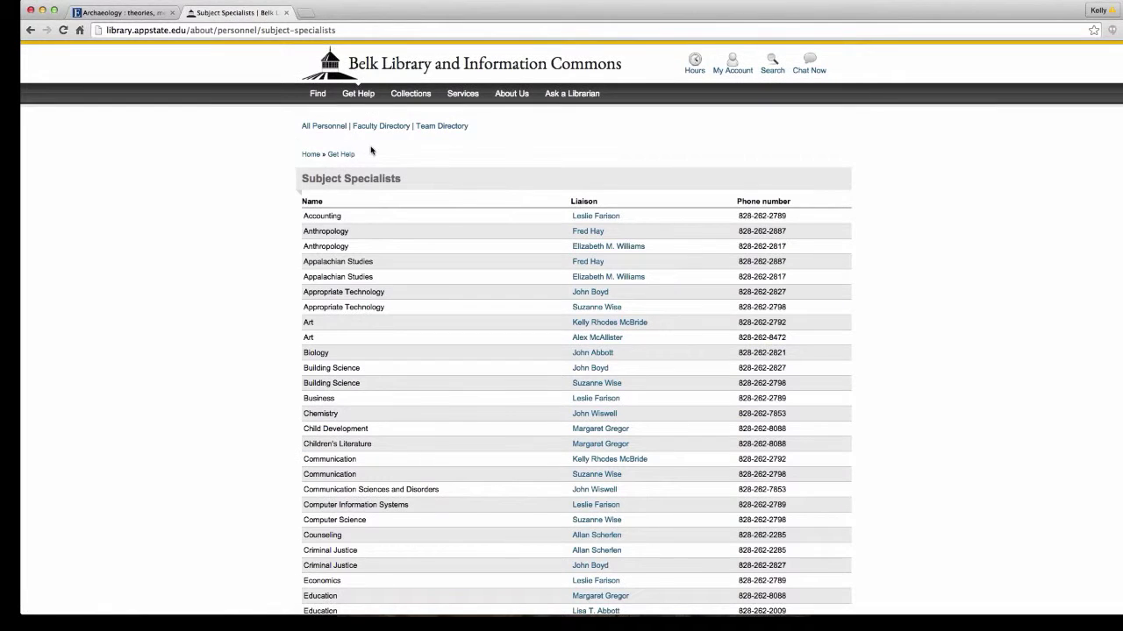
{"action": "left_click", "coordinate": [338, 74]}
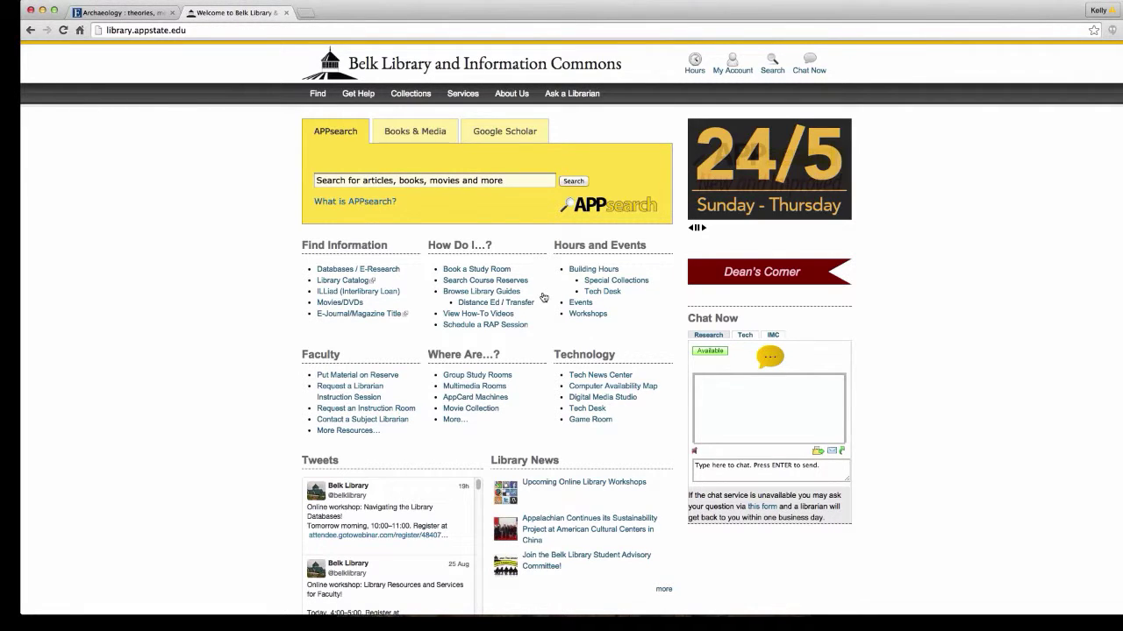
Open Browse Library Guides and scroll through the Course Guides list.
{"action": "left_click", "coordinate": [507, 292]}
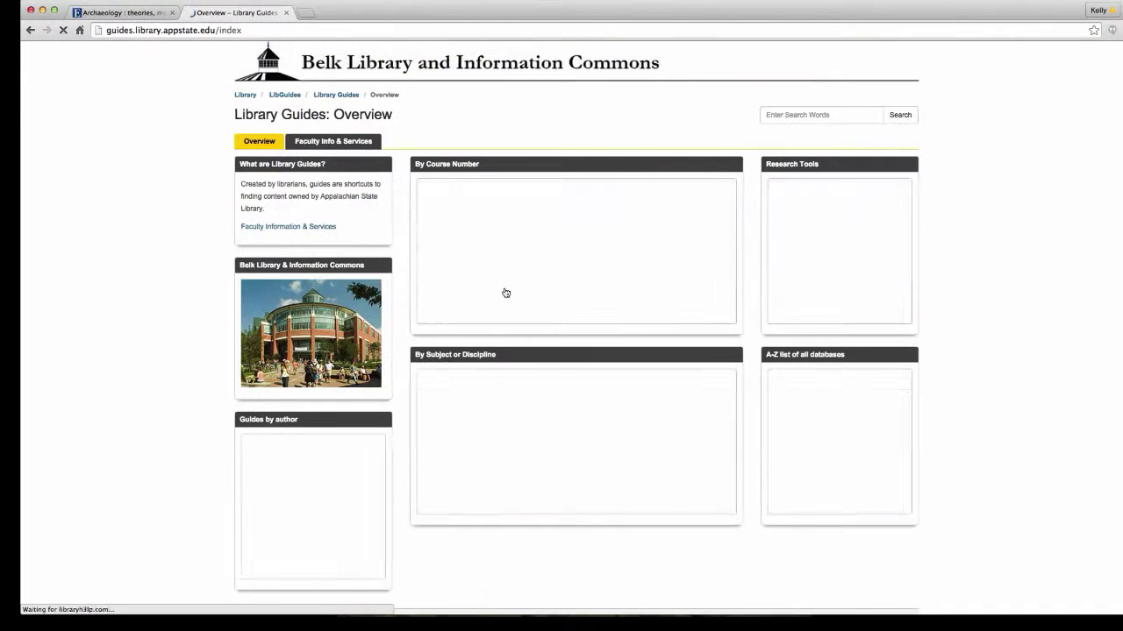
{"action": "scroll", "coordinate": [535, 289], "scroll_direction": "down", "scroll_amount": 10}
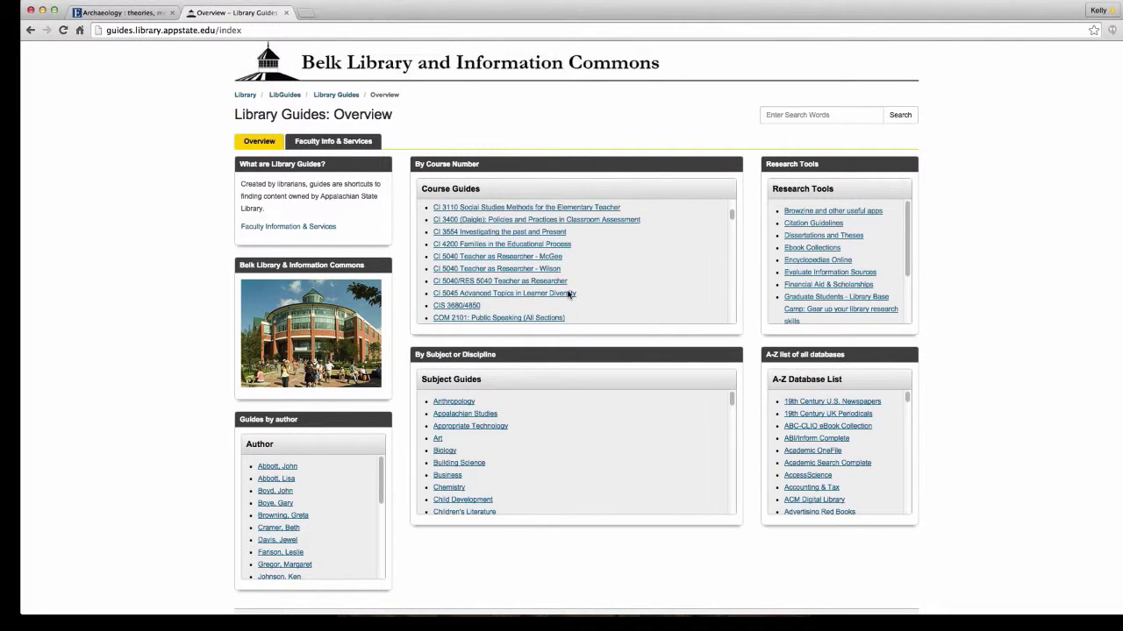
{"action": "scroll", "coordinate": [566, 287], "scroll_direction": "down", "scroll_amount": 2}
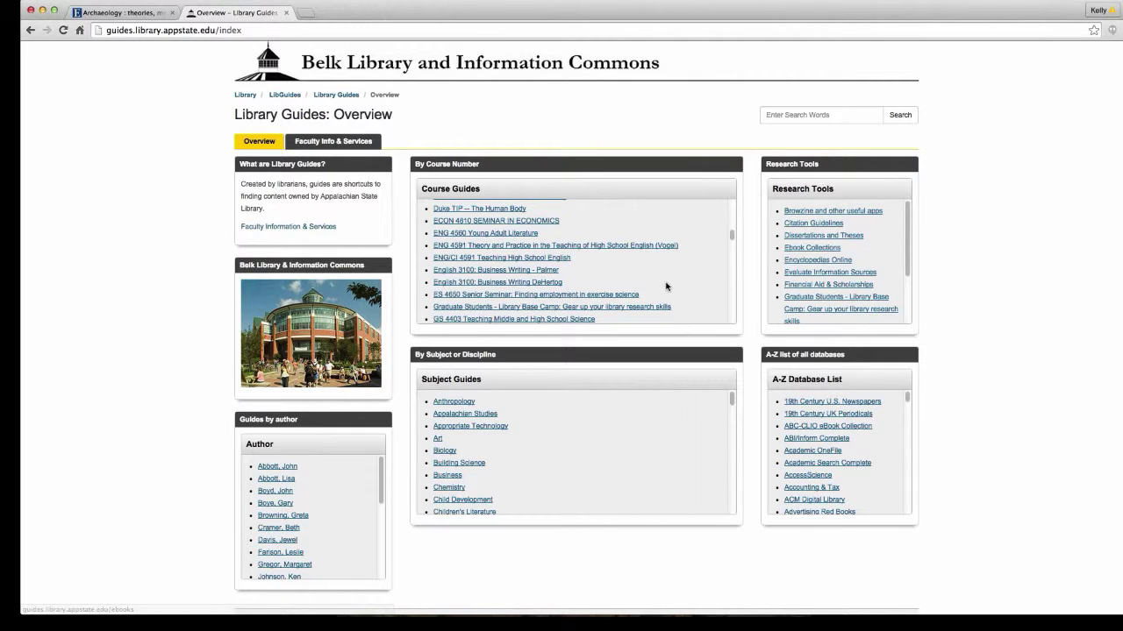
{"action": "scroll", "coordinate": [666, 287], "scroll_direction": "down", "scroll_amount": 2}
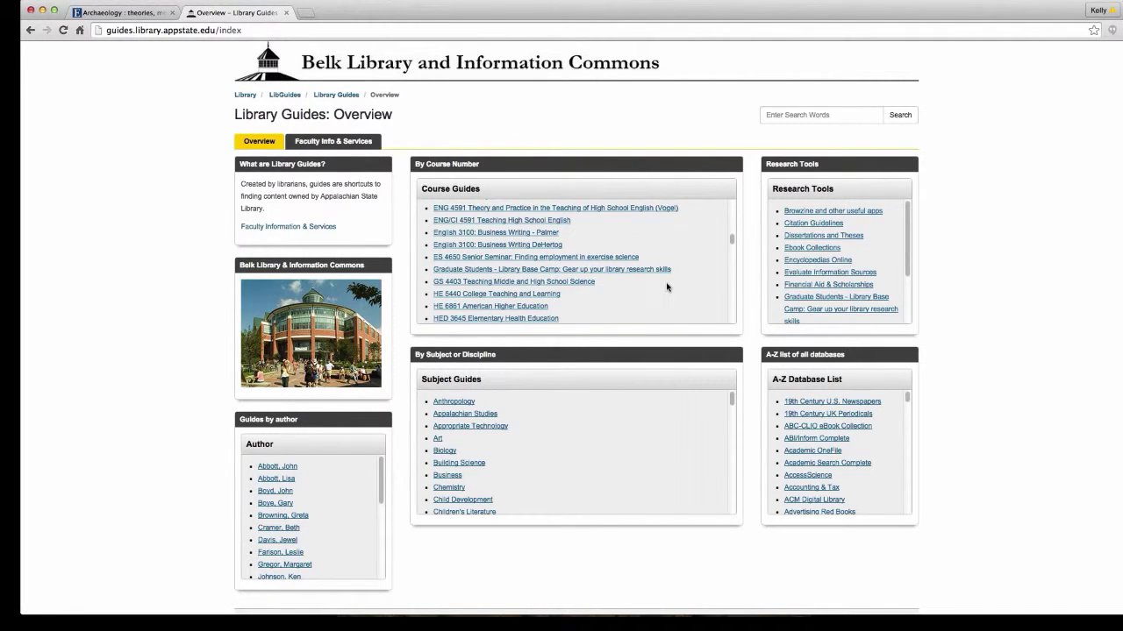
Open the Archaeology guide under Anthropology, then return to the library home page.
{"action": "left_click", "coordinate": [454, 404]}
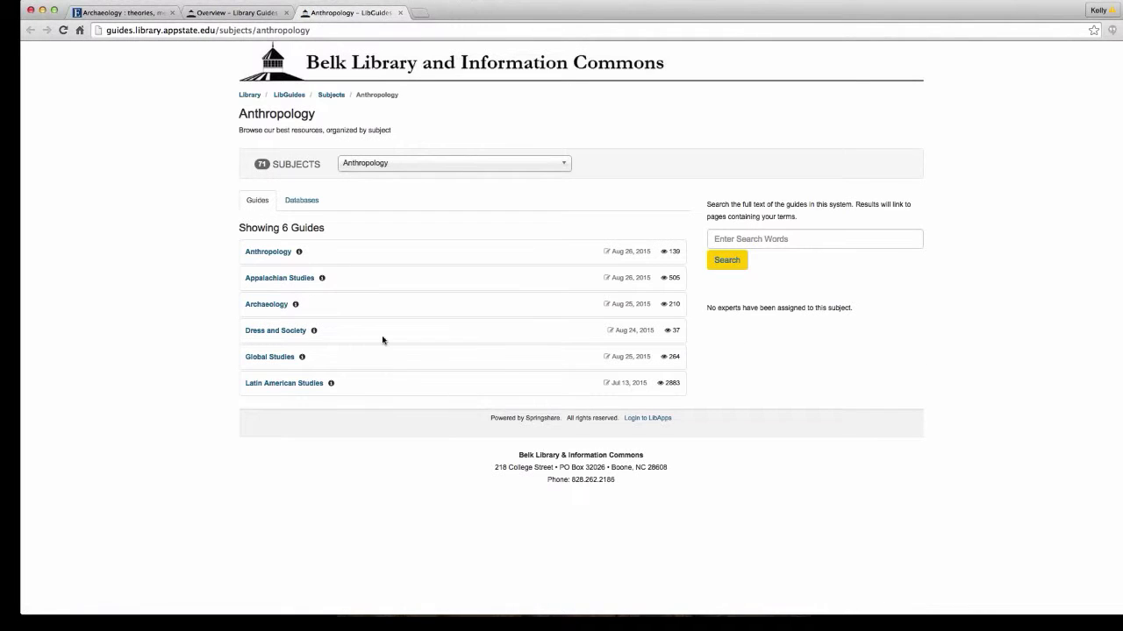
{"action": "left_click", "coordinate": [274, 306]}
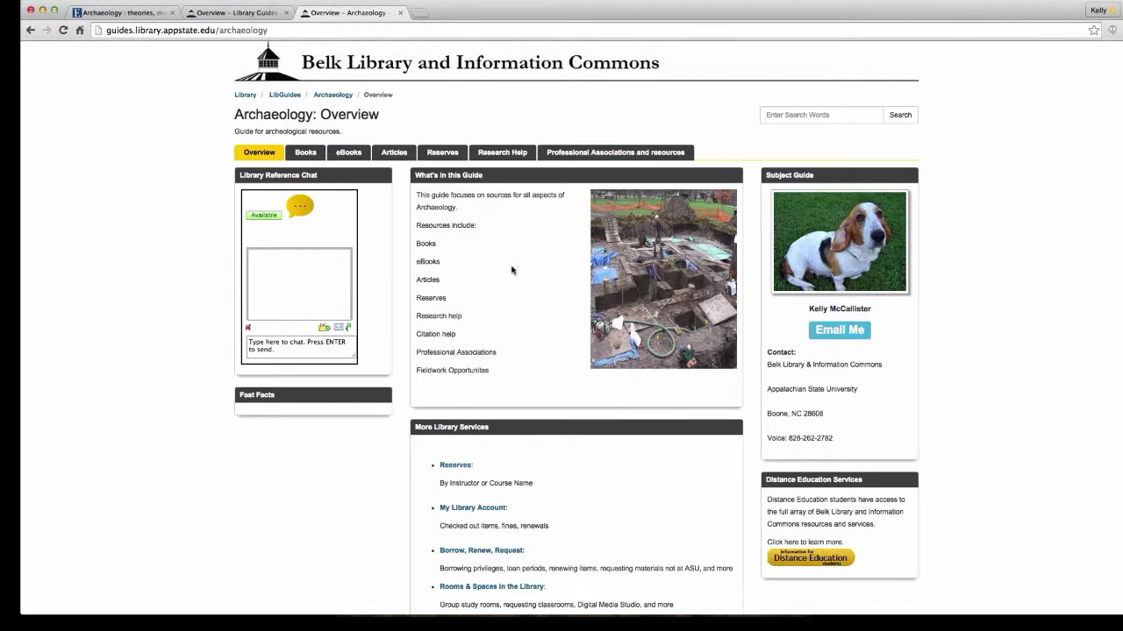
{"action": "left_click", "coordinate": [267, 62]}
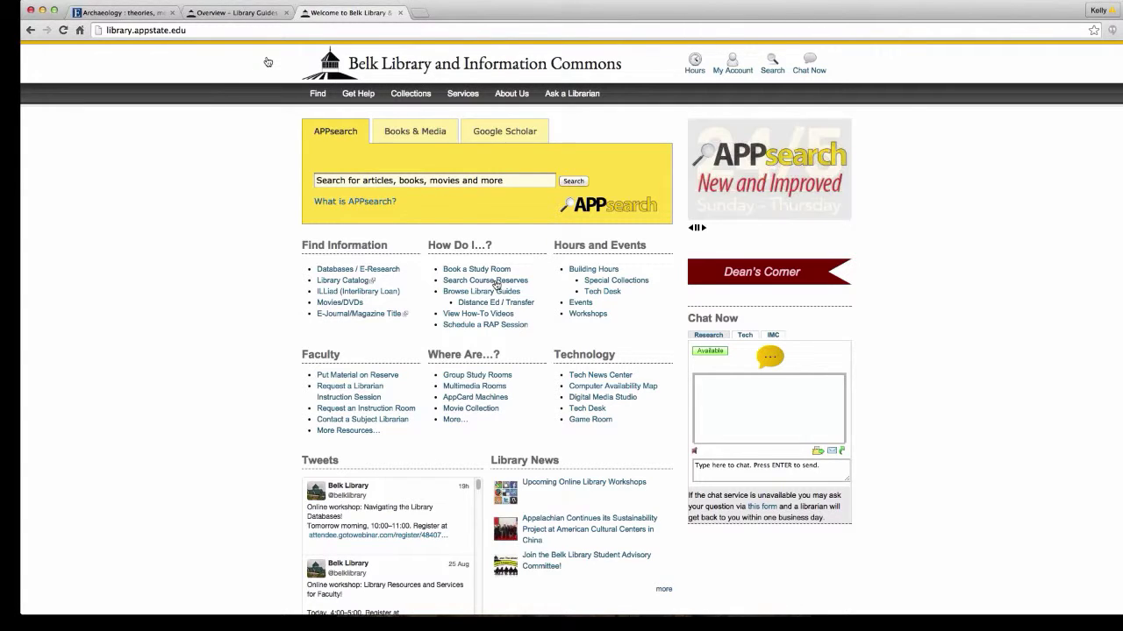
Open Workshops under Hours and Events and scroll the Fall 2015 Semester Workshop List.
{"action": "left_click", "coordinate": [564, 310]}
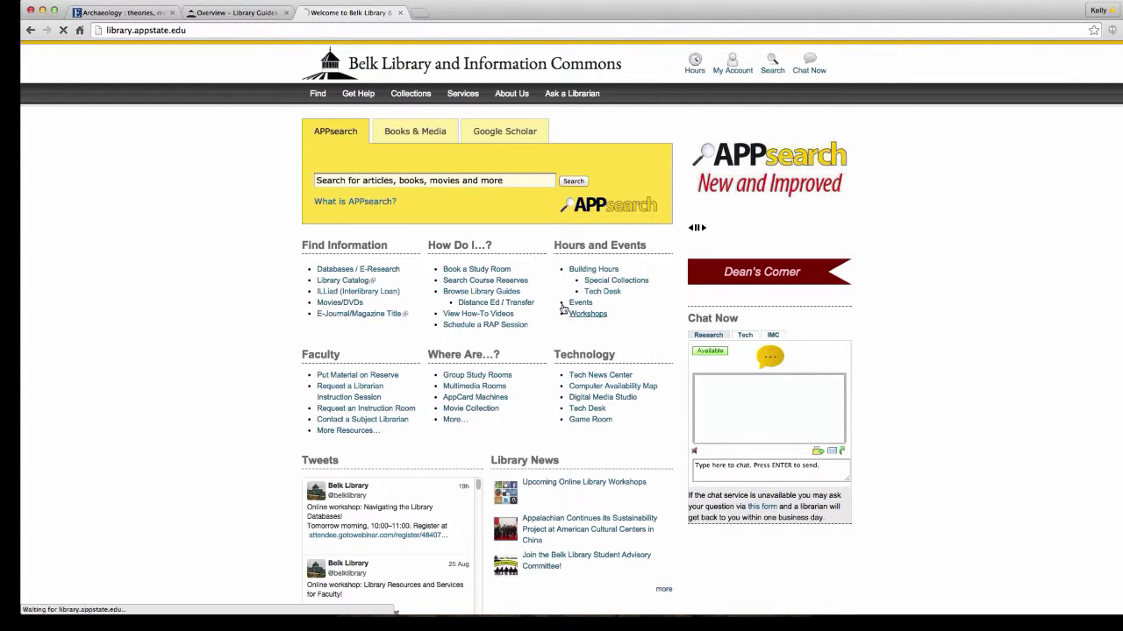
{"action": "scroll", "coordinate": [478, 332], "scroll_direction": "down", "scroll_amount": 5}
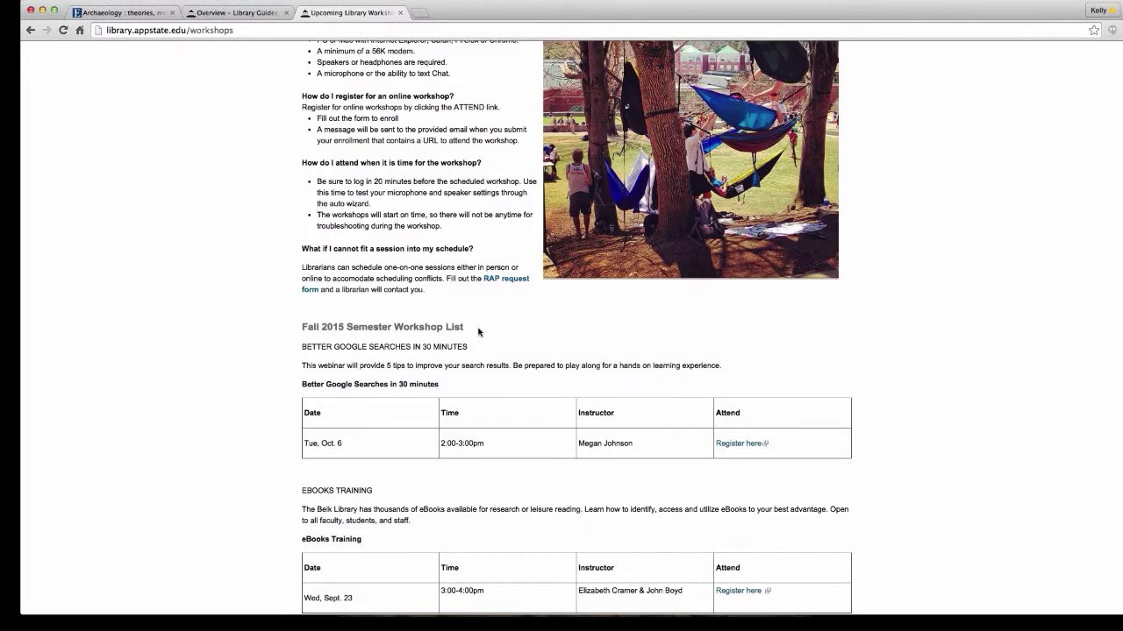
{"action": "scroll", "coordinate": [478, 331], "scroll_direction": "down", "scroll_amount": 10}
{"action": "scroll", "coordinate": [478, 328], "scroll_direction": "down", "scroll_amount": 10}
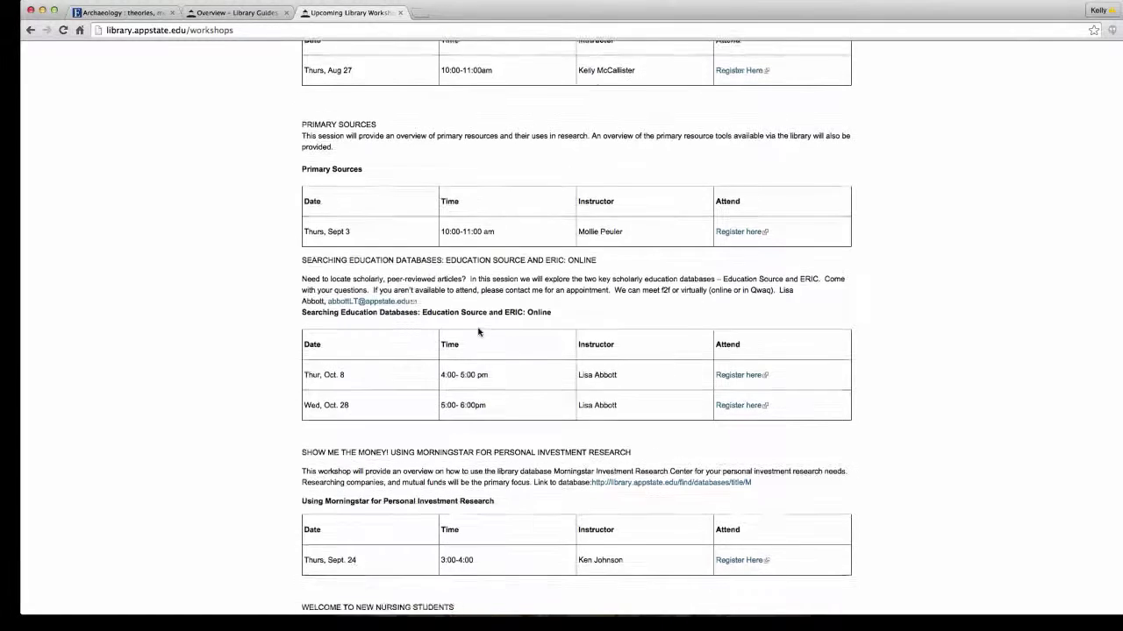
{"action": "scroll", "coordinate": [478, 331], "scroll_direction": "up", "scroll_amount": 15}
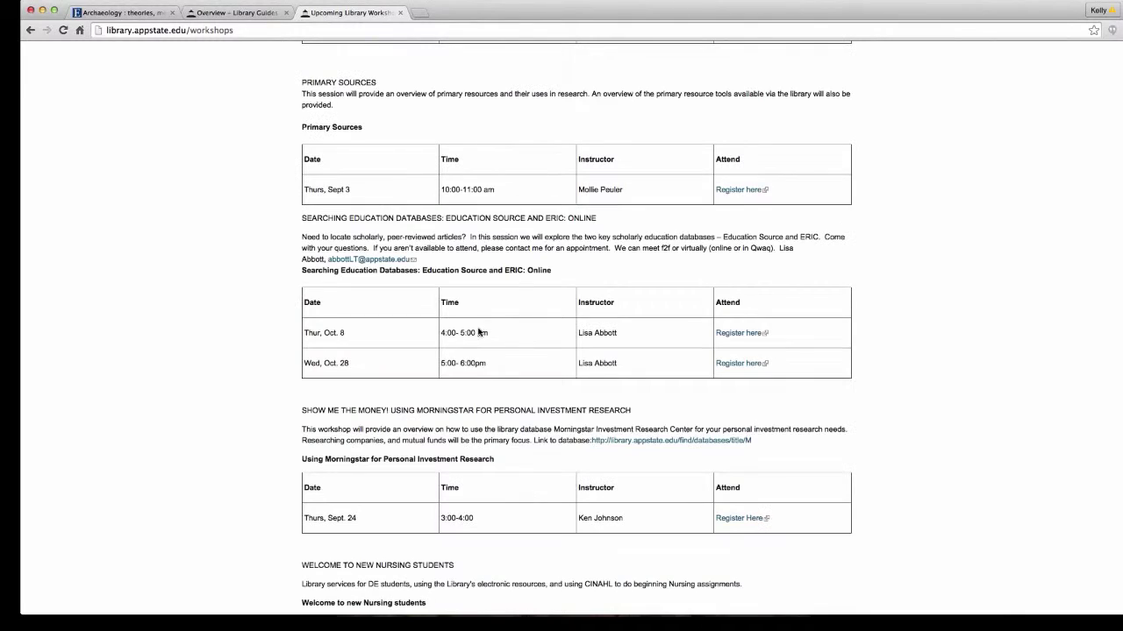